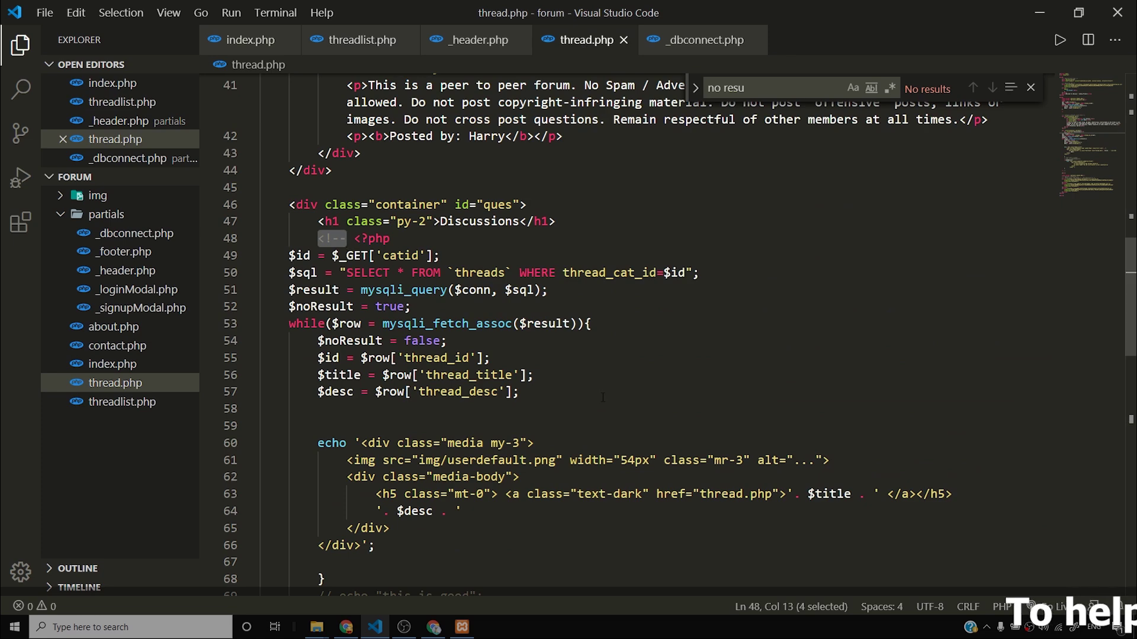
Review the commented-out PHP block under the Discussions heading in thread.php.
scroll(535, 364, down, 4)
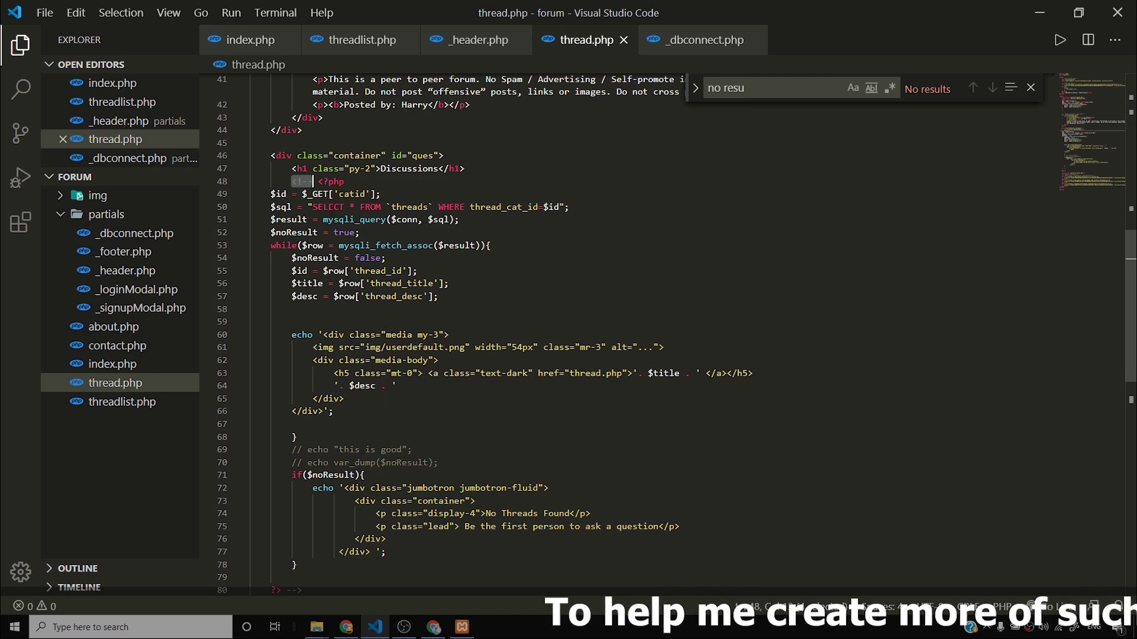
key(Right)
scroll(397, 232, up, 9)
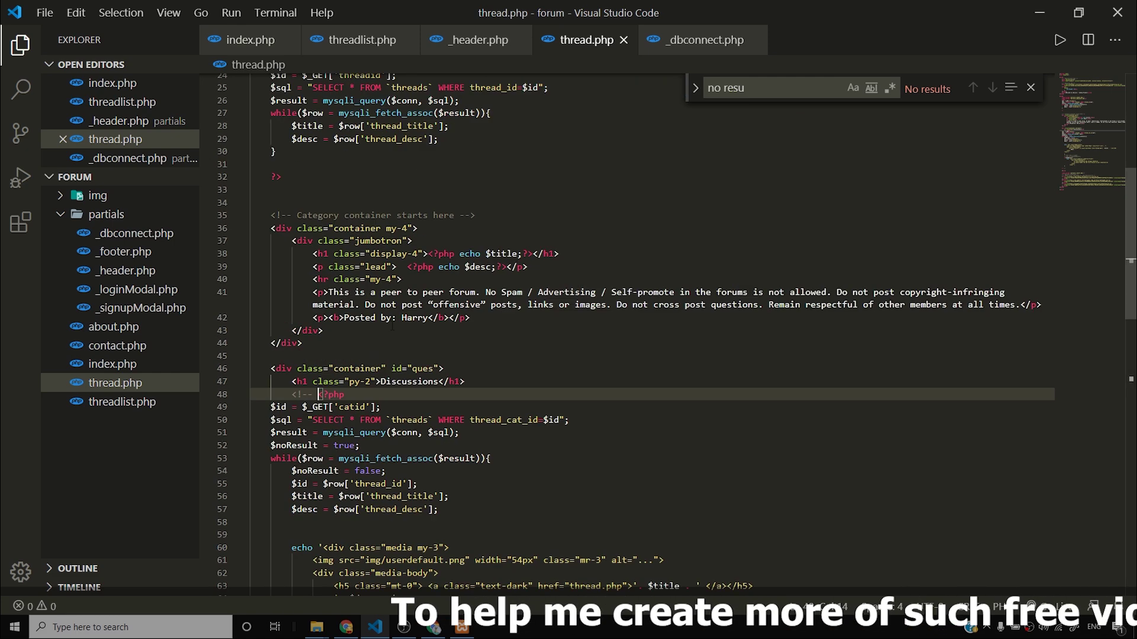
scroll(398, 232, down, 5)
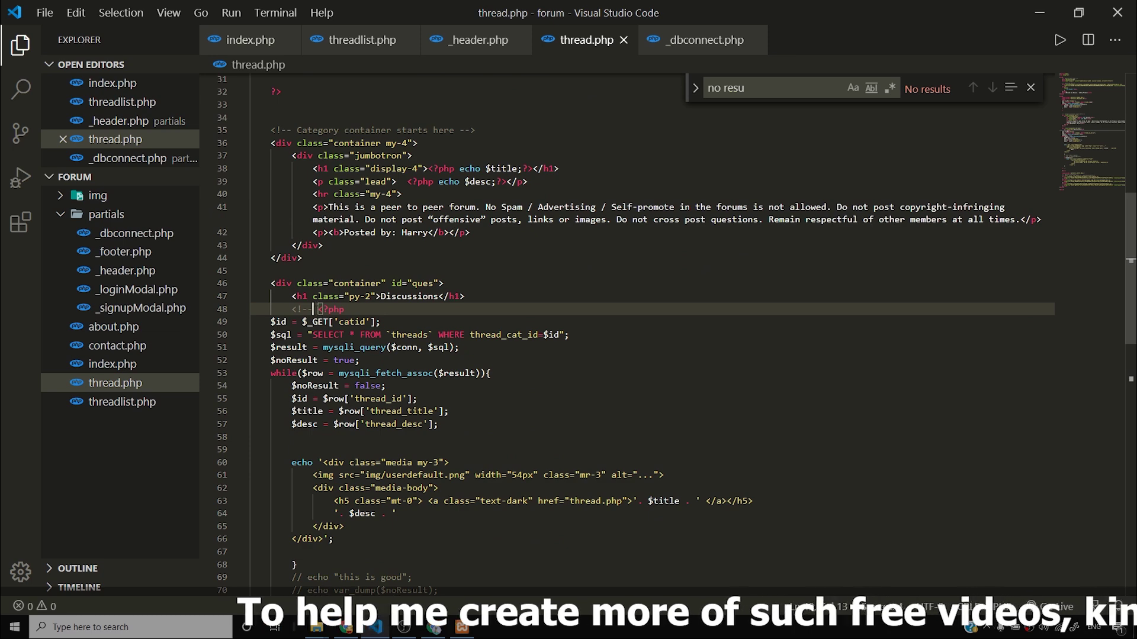
key(shift+Home)
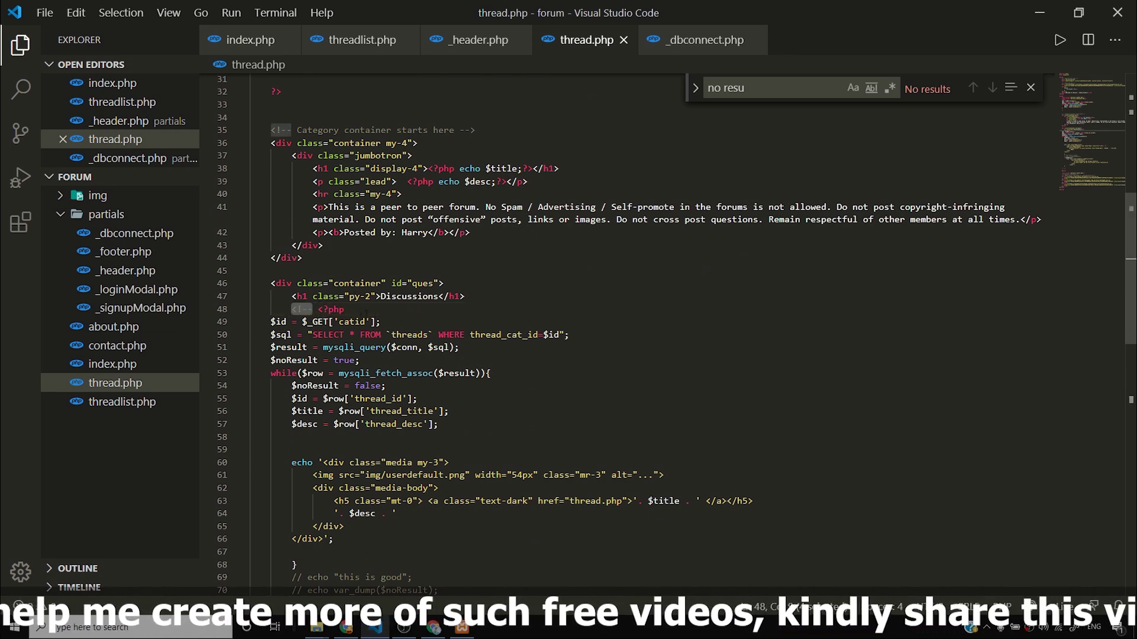
Switch to phpMyAdmin in Chrome and browse the threads table of the idiscuss database.
click(434, 627)
click(355, 9)
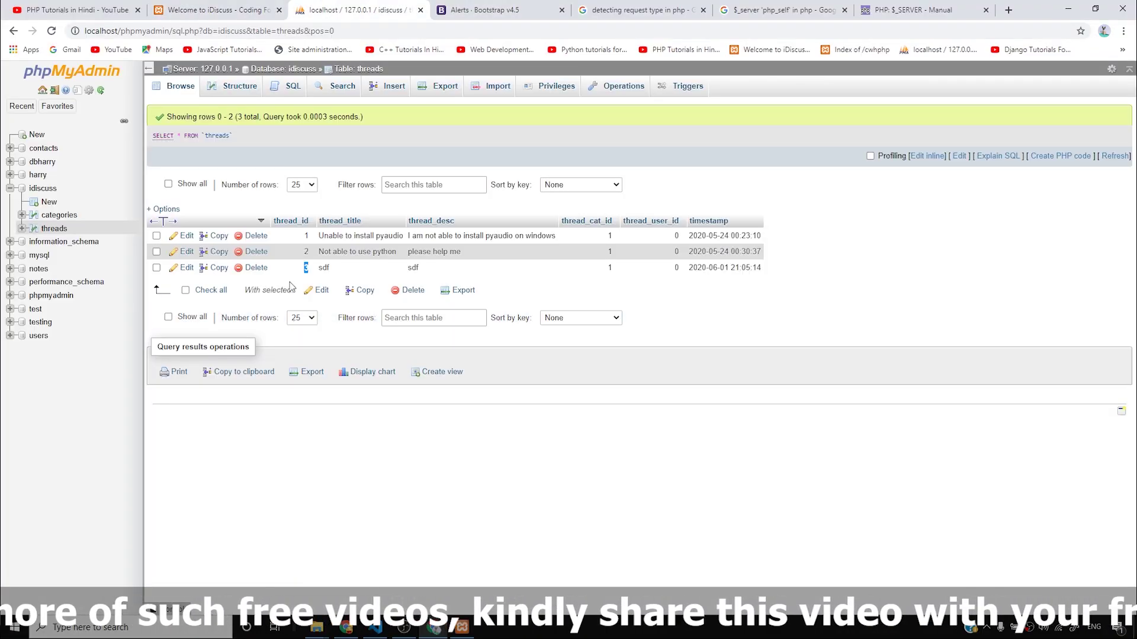
click(54, 229)
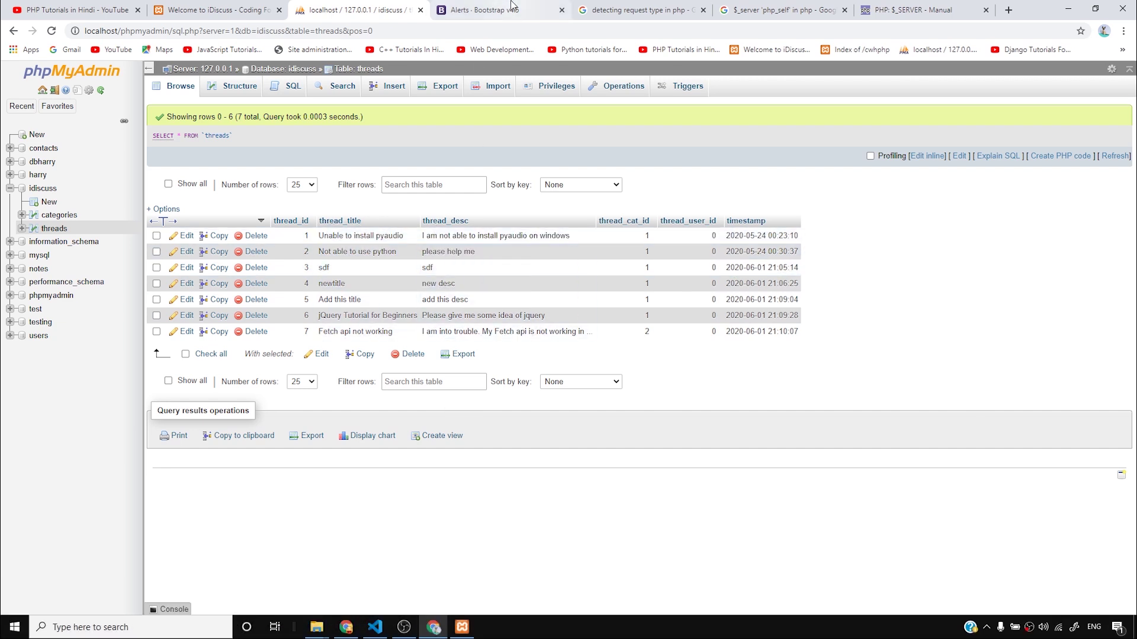
Bring up the iDiscuss thread page, place it after the phpMyAdmin page, and examine its Discussions section.
click(237, 9)
drag(239, 8, 354, 7)
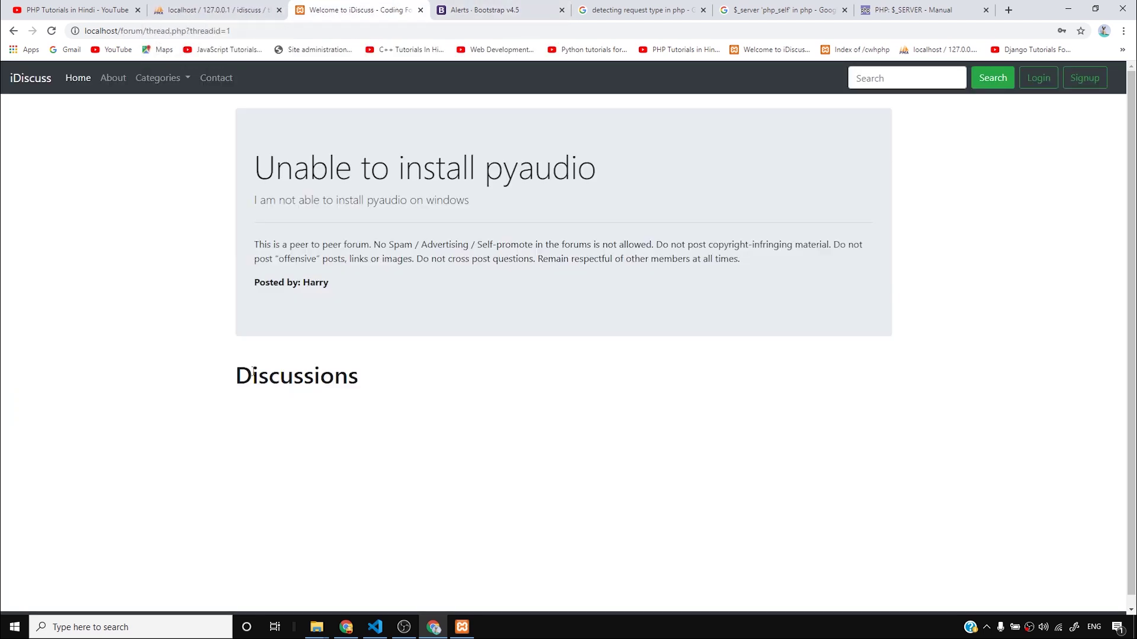
drag(236, 376, 367, 385)
click(336, 393)
Start a new table in the idiscuss database in phpMyAdmin and name it comment.
key(ctrl+shift+Tab)
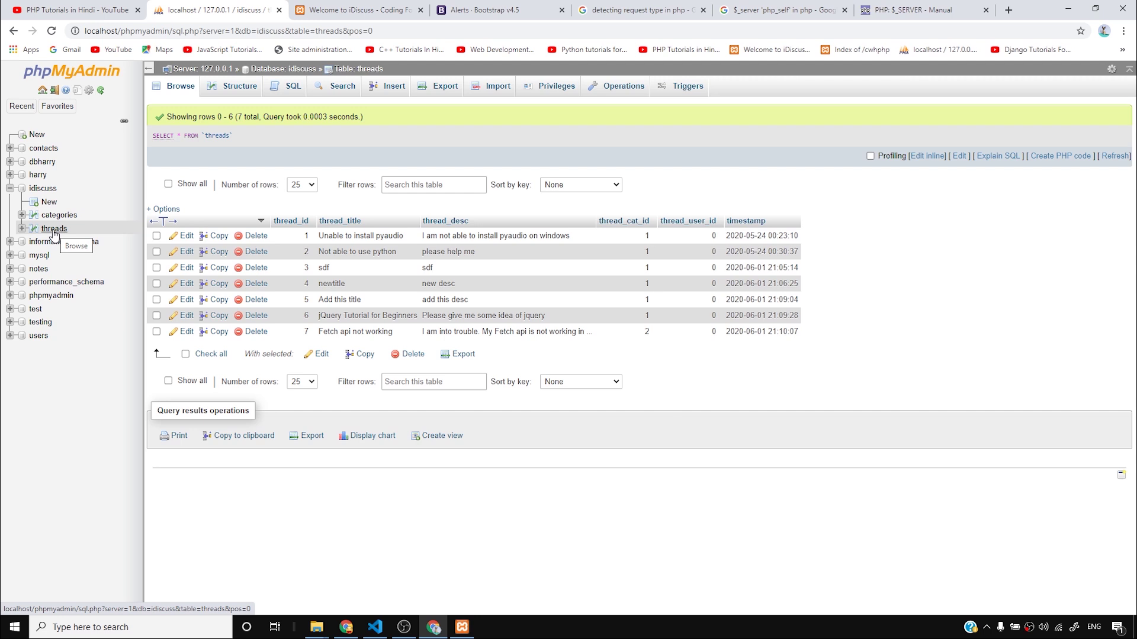
click(56, 203)
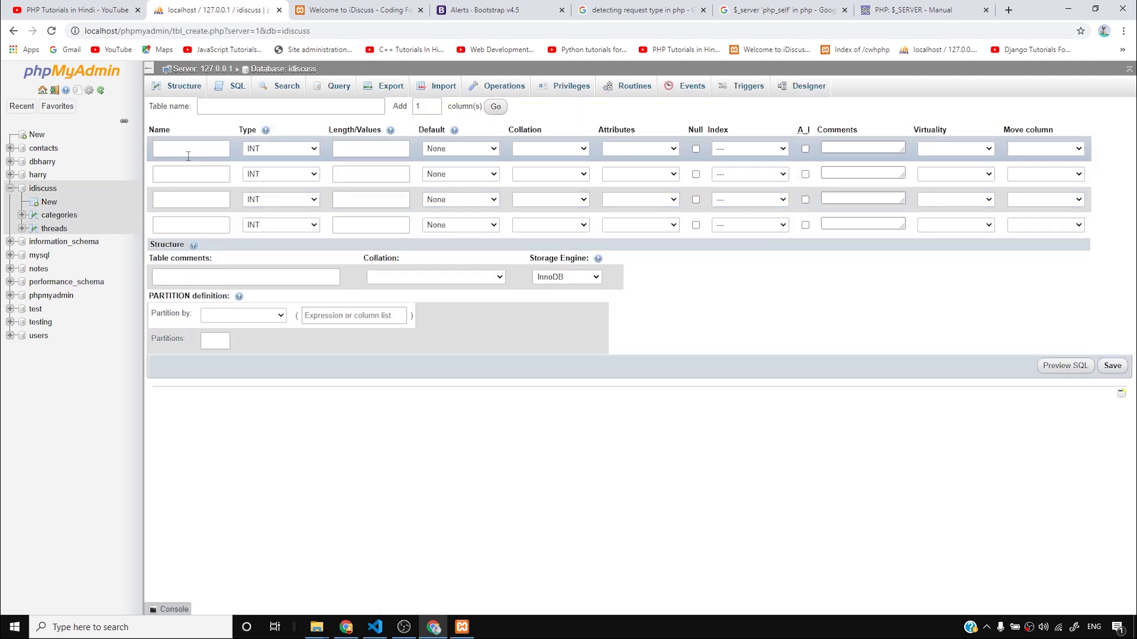
click(215, 109)
text(comment)
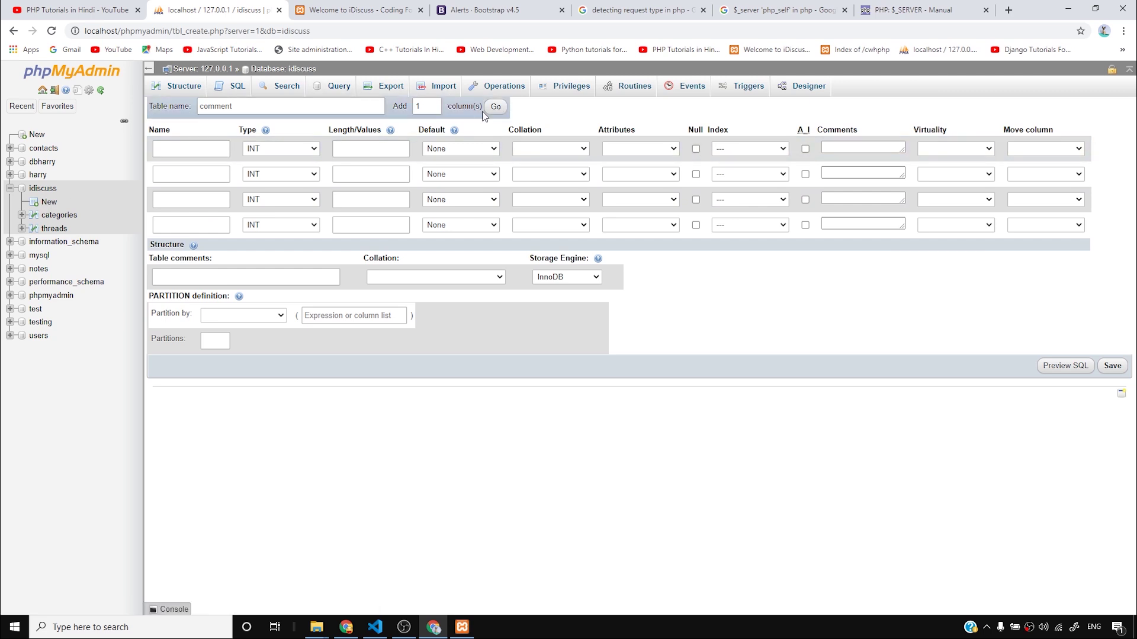
Define the first two columns: comment_id as INT with length 8 and comment_content as TEXT.
click(209, 153)
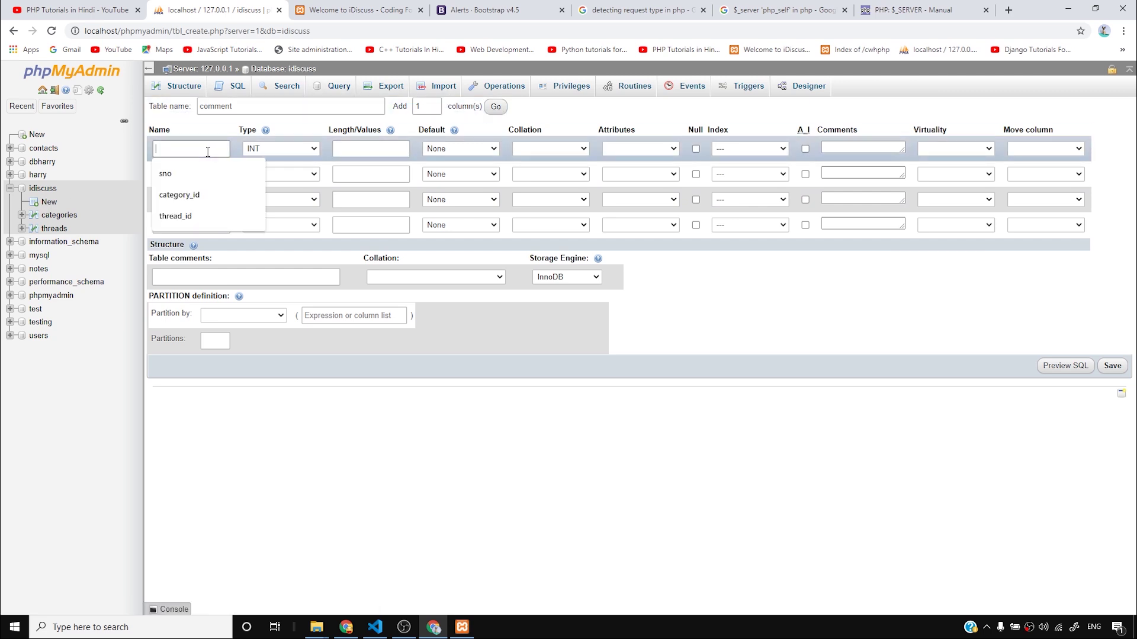
text(comment_id)
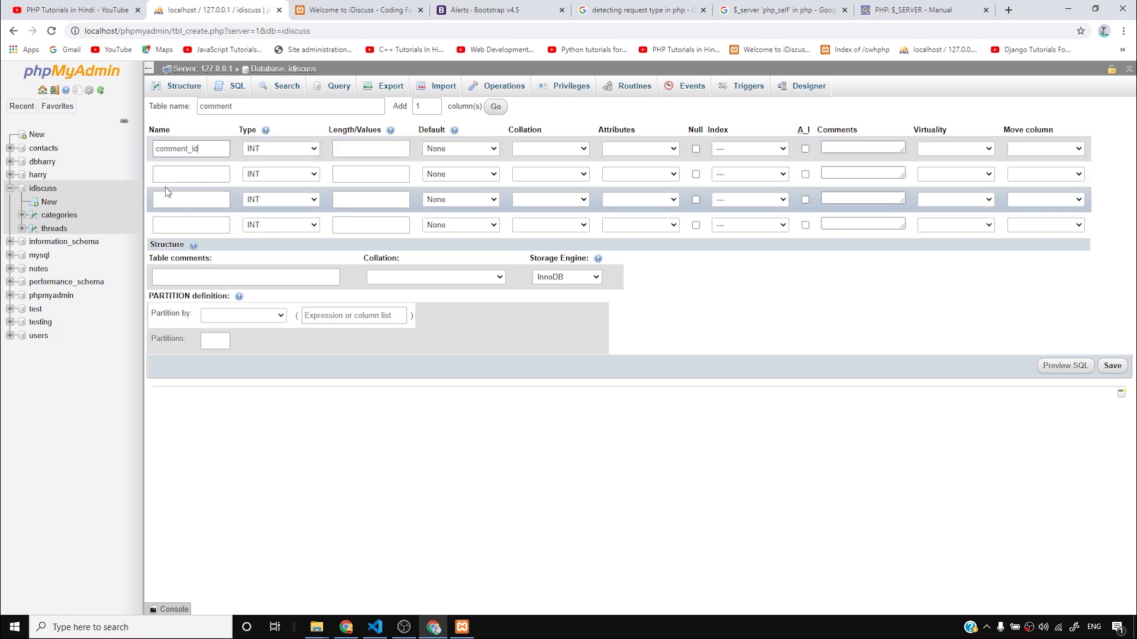
click(178, 175)
text(comment_content)
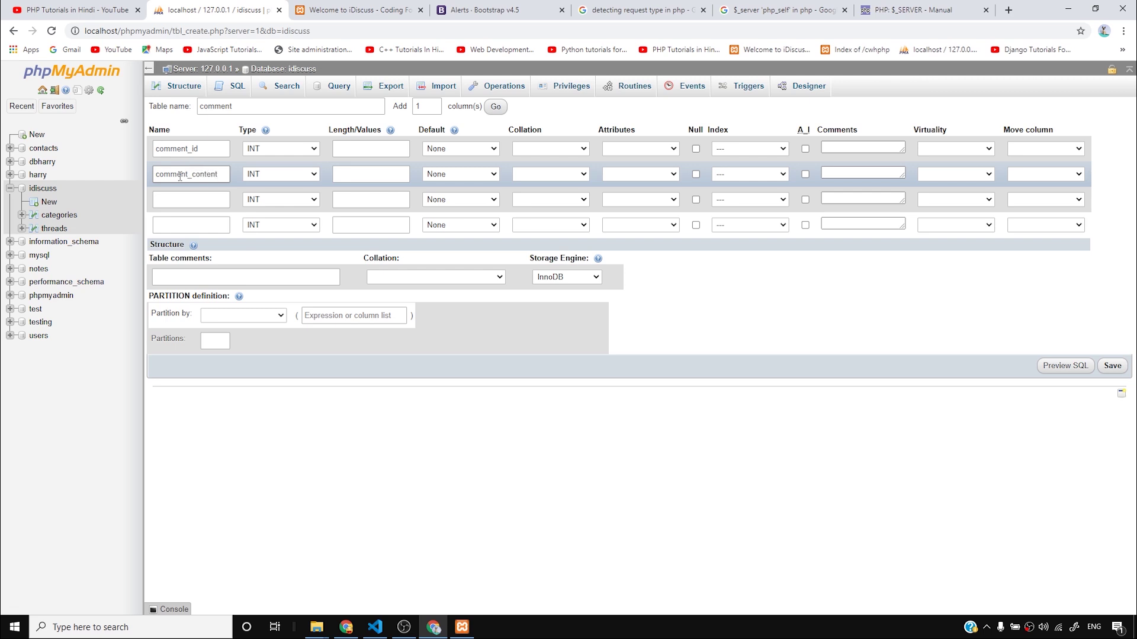
click(290, 174)
click(278, 205)
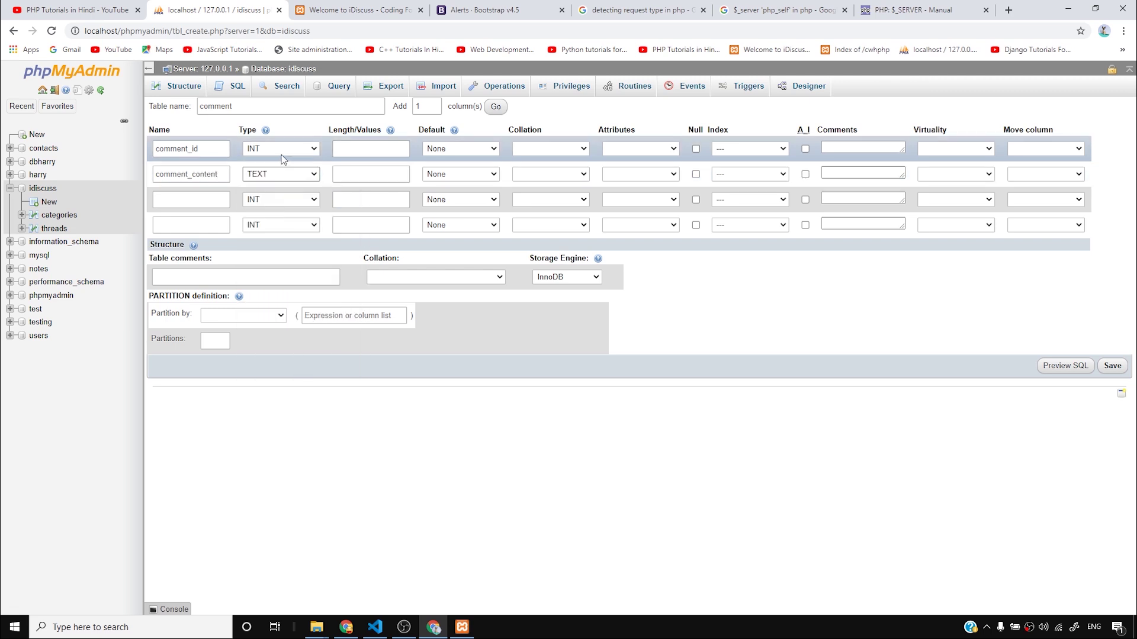
click(283, 151)
click(359, 149)
text(8)
Open a second phpMyAdmin page beside the forum page and examine the columns of the idiscuss threads table.
click(191, 199)
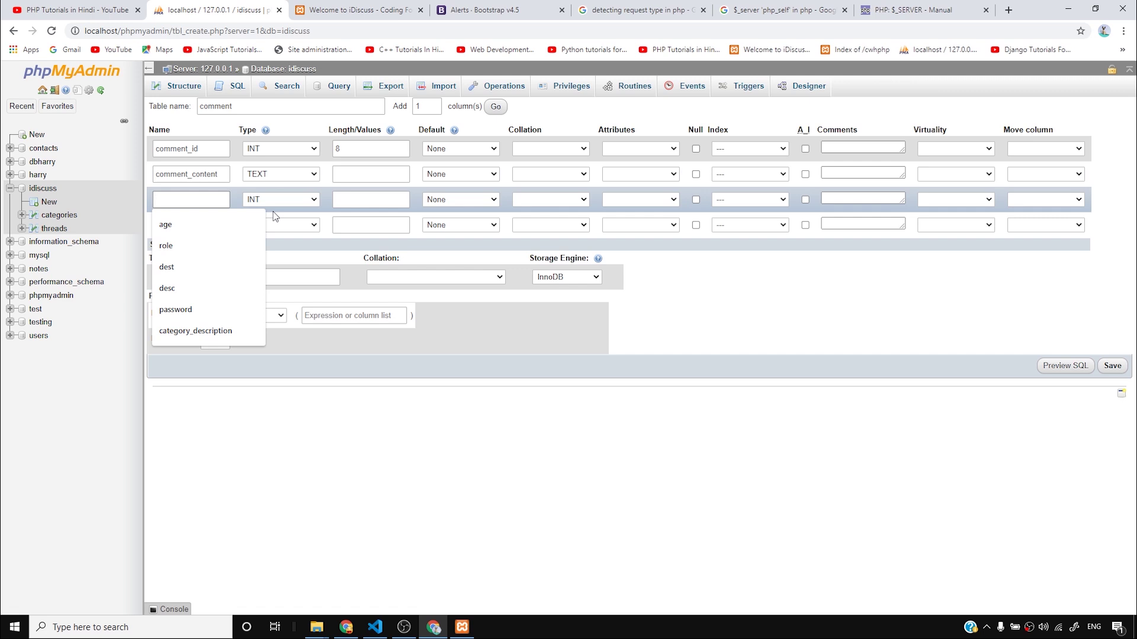
click(355, 10)
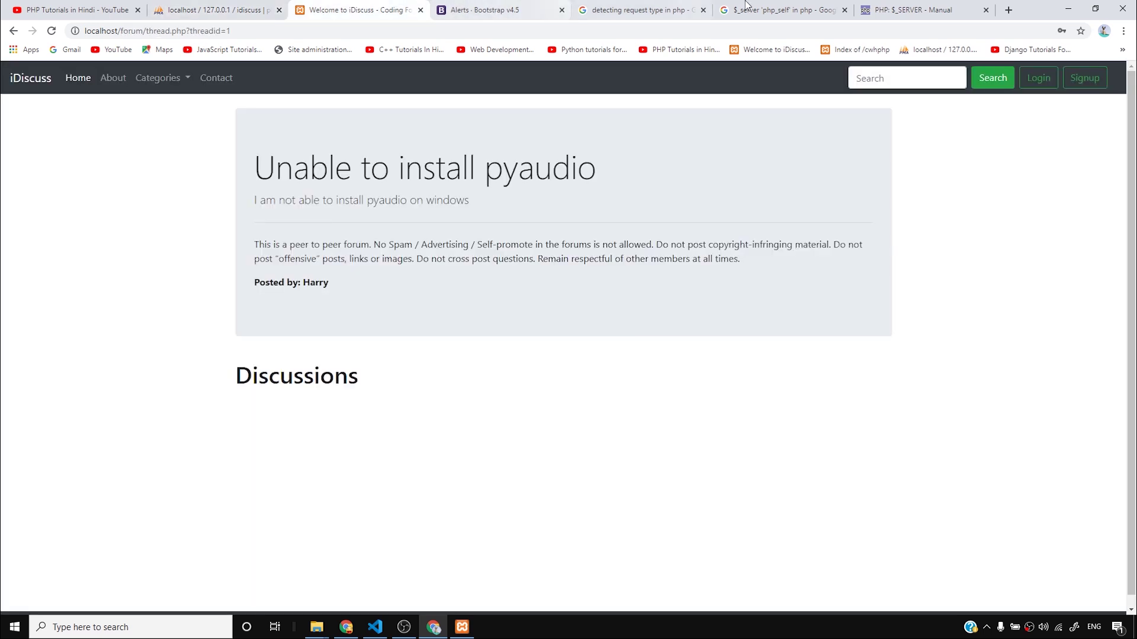
middle_click(912, 52)
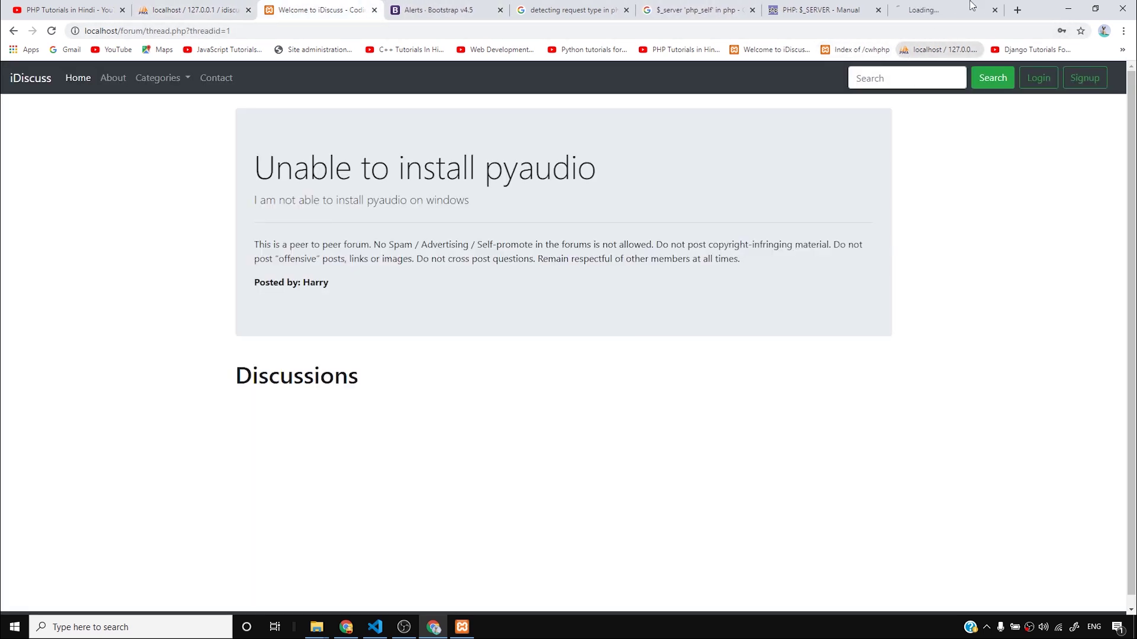
click(952, 7)
drag(953, 7, 441, 10)
click(42, 189)
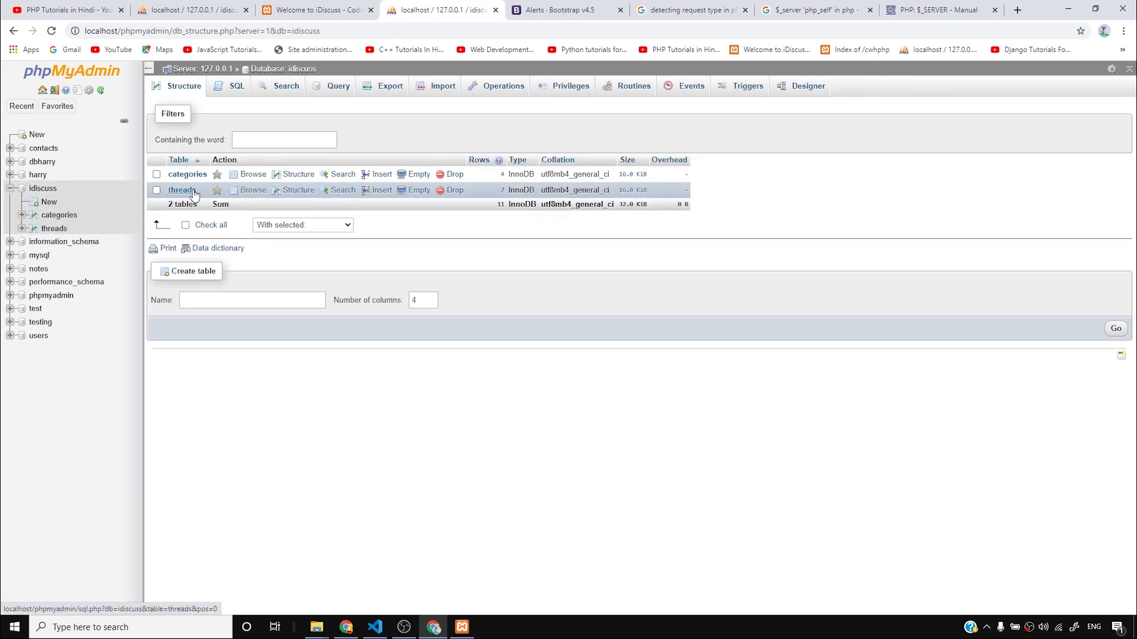
click(182, 190)
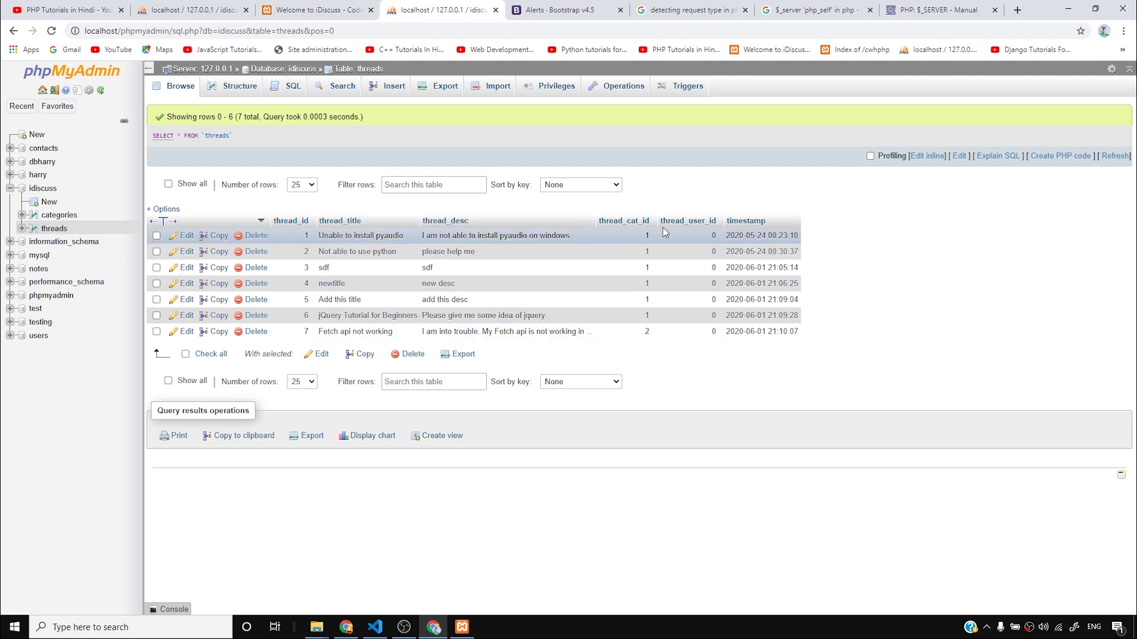
Return to the new table's definition and name the third column thread_id.
key(ctrl+2)
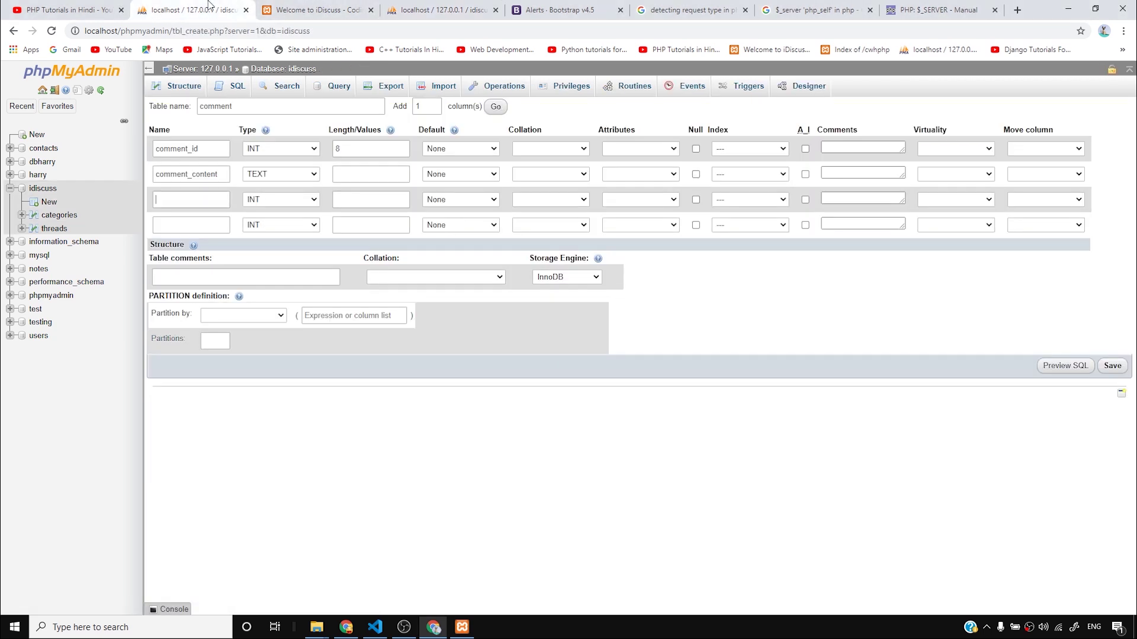
click(205, 198)
text(thre)
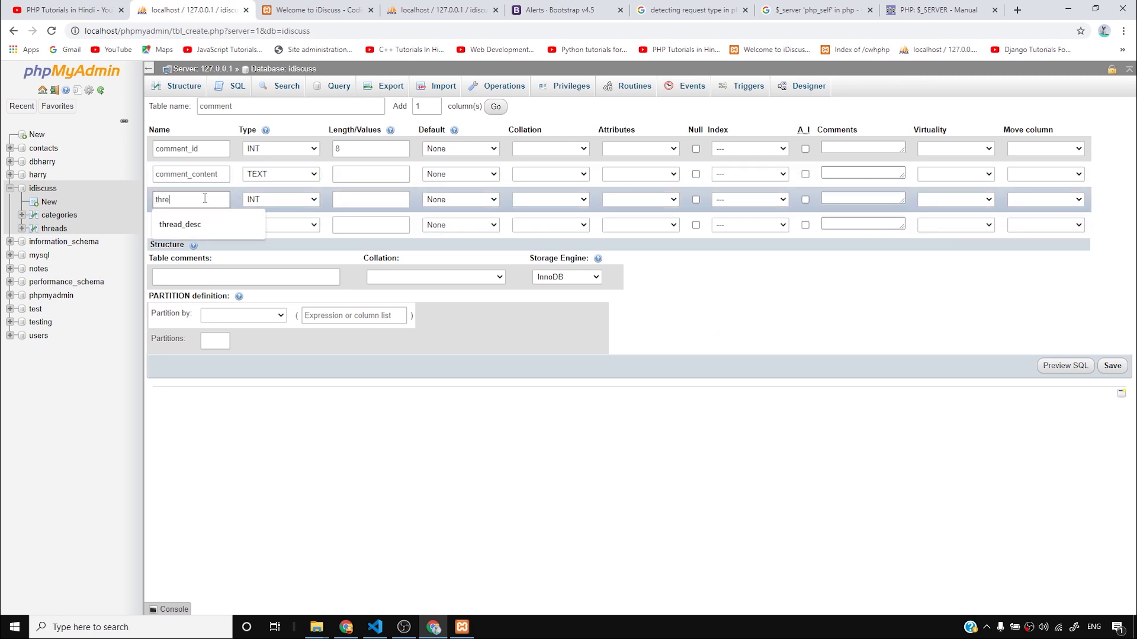
text(ad_id)
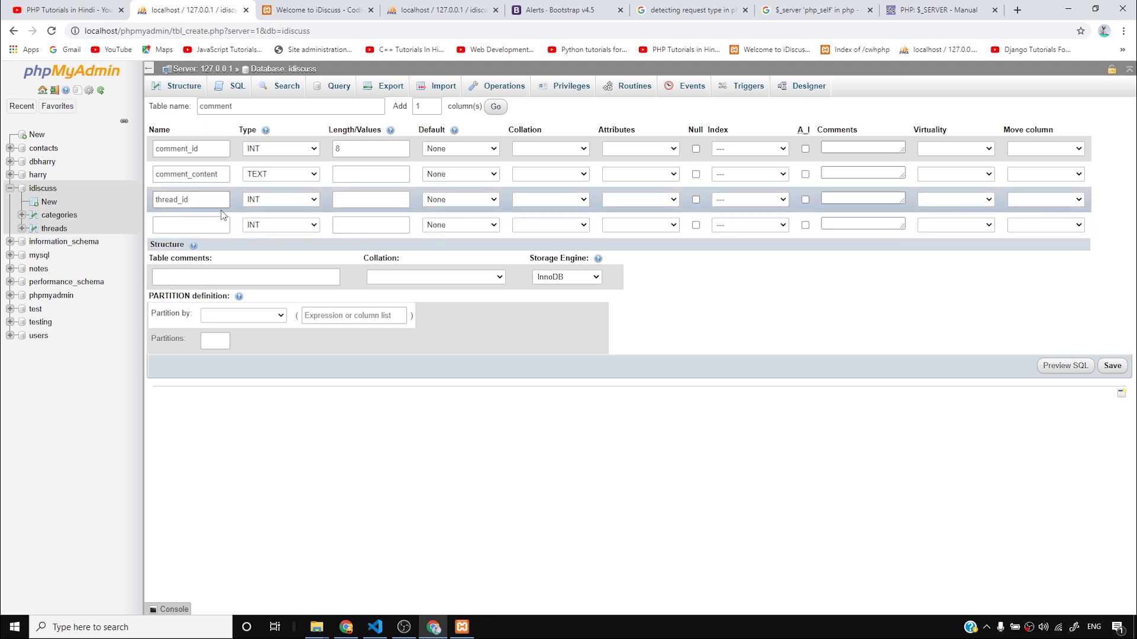
Name the fourth column comment_time.
click(197, 224)
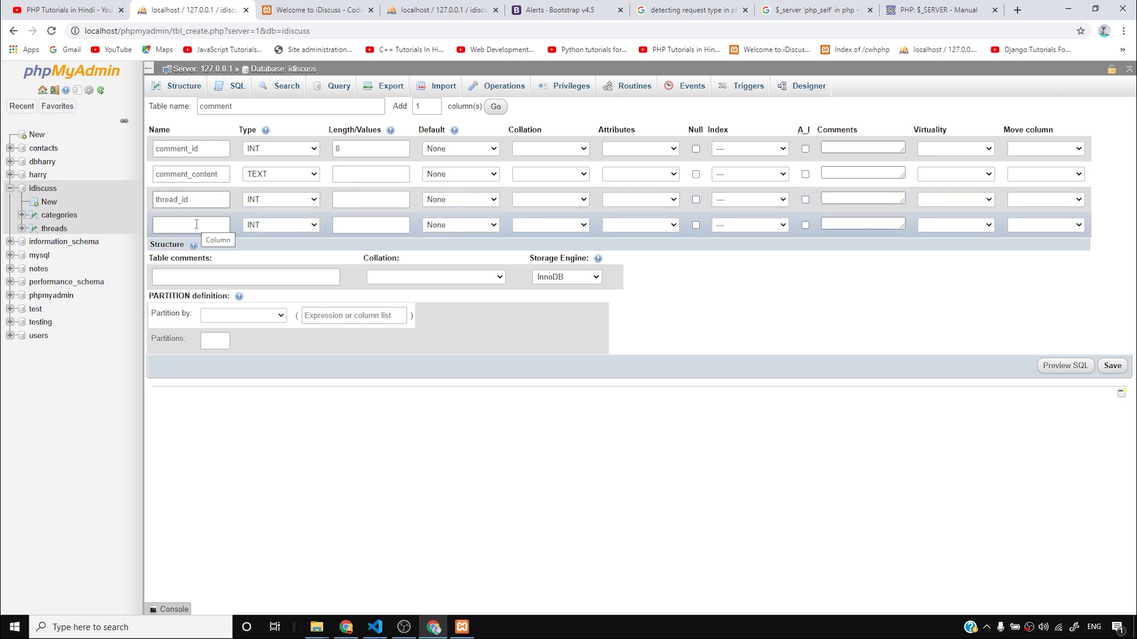
click(197, 224)
text(th)
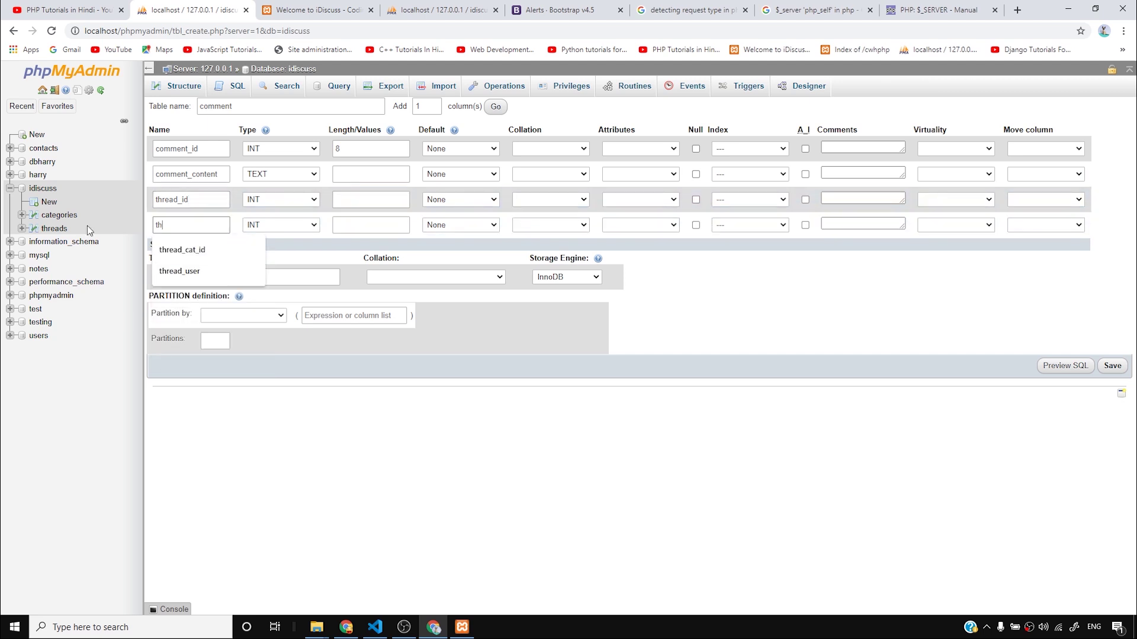
text(read_time)
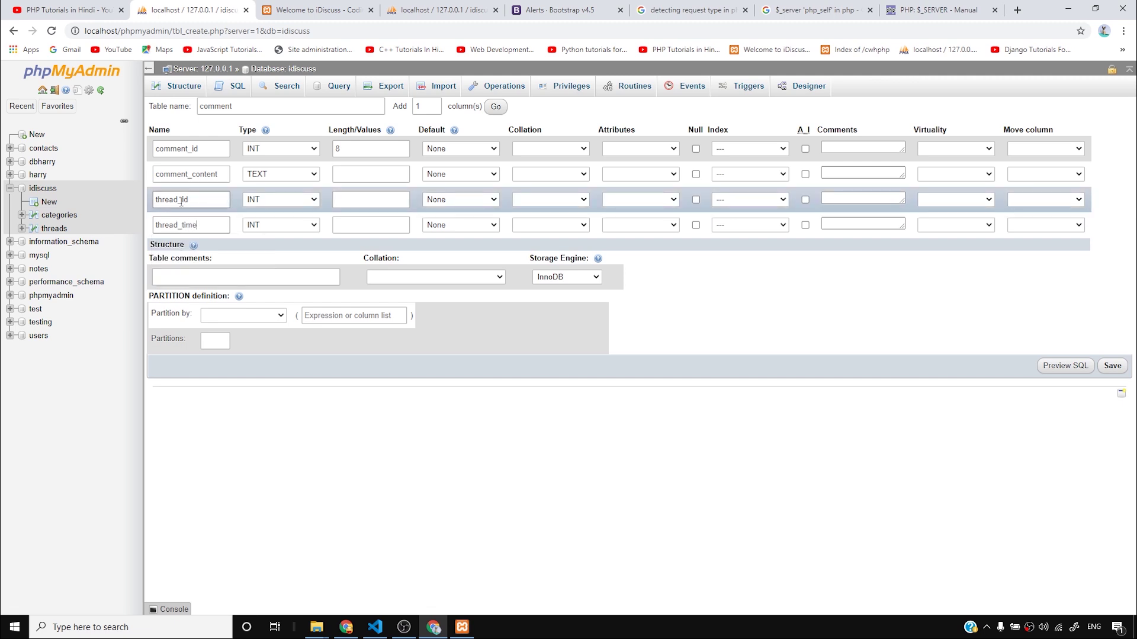
drag(178, 225, 142, 230)
text(comment)
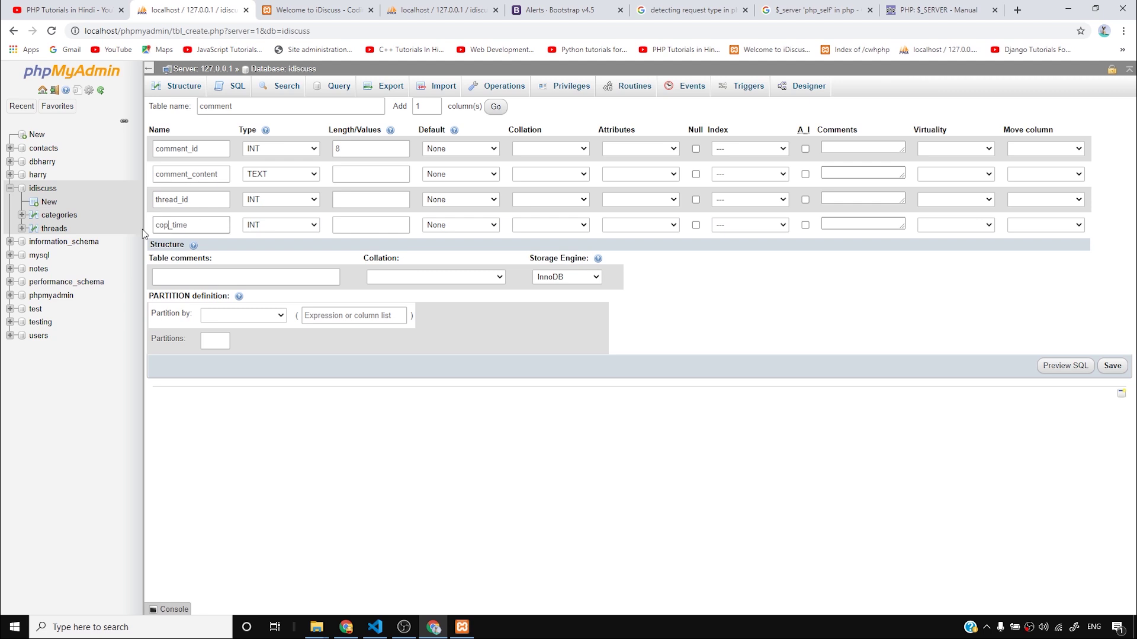
Set the comment_time column's type to DATETIME with CURRENT_TIMESTAMP as its default.
click(313, 225)
scroll(317, 333, down, 5)
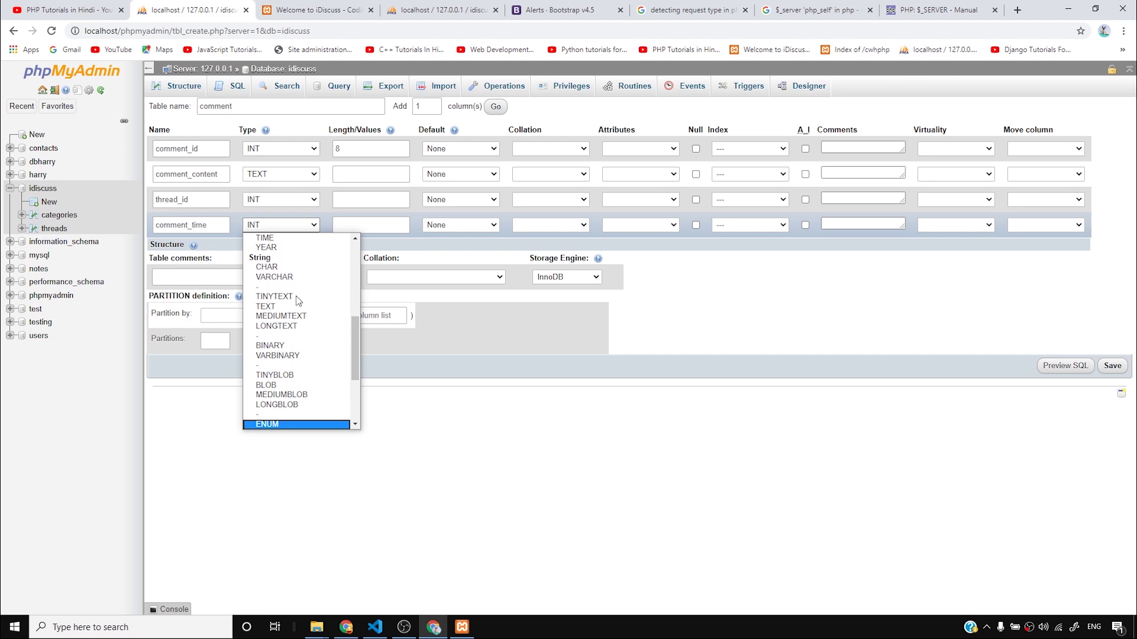
scroll(295, 340, up, 5)
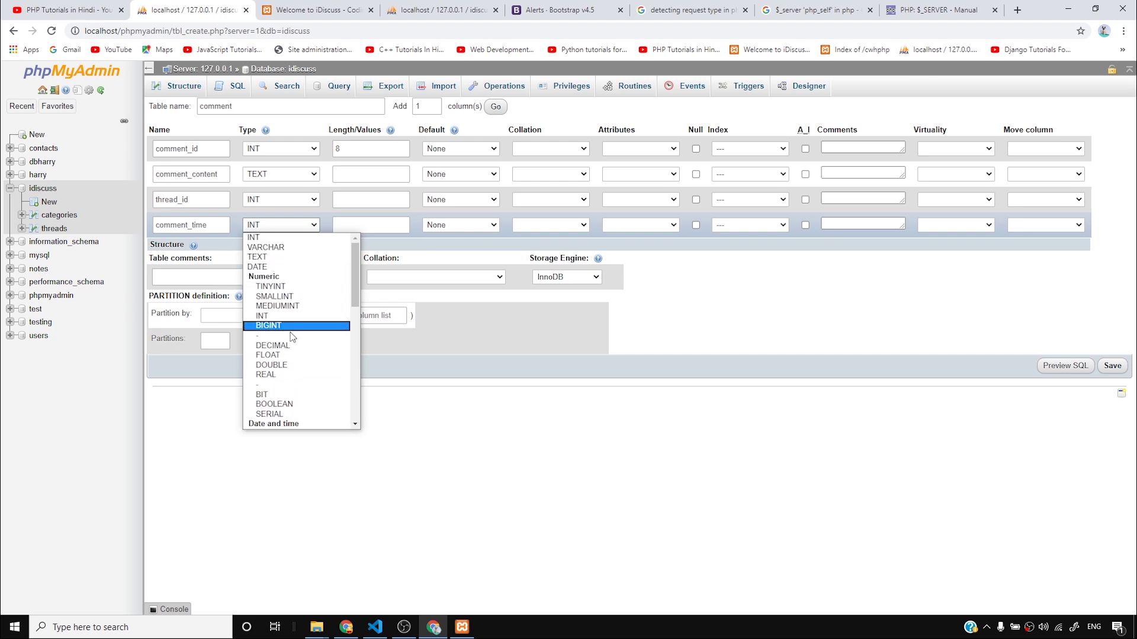
scroll(293, 332, down, 5)
click(294, 327)
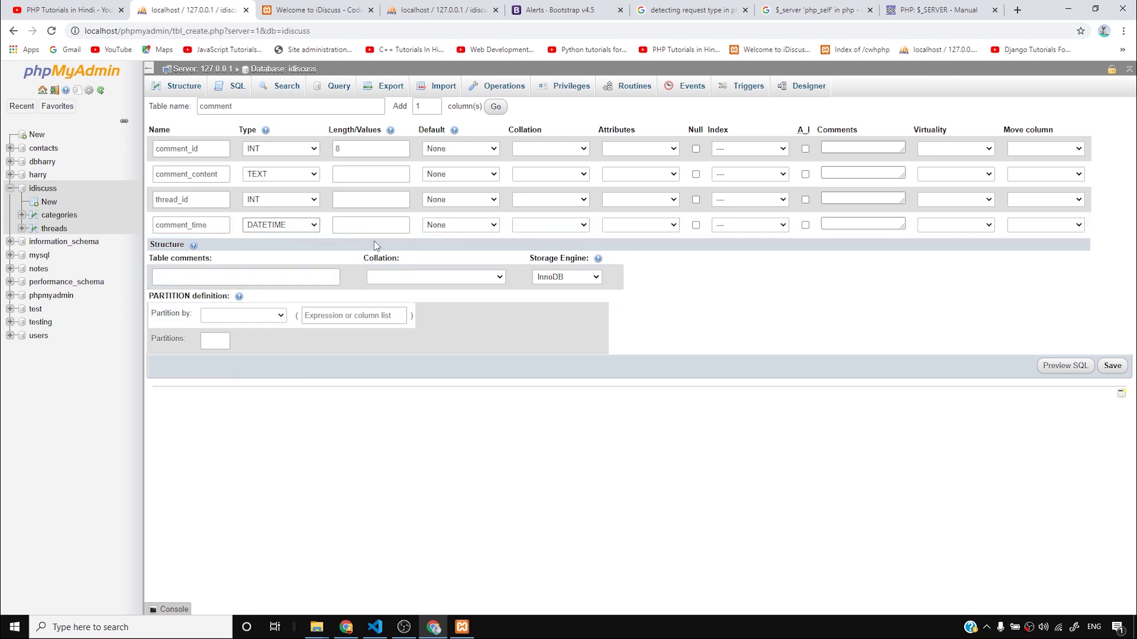
click(448, 226)
click(462, 267)
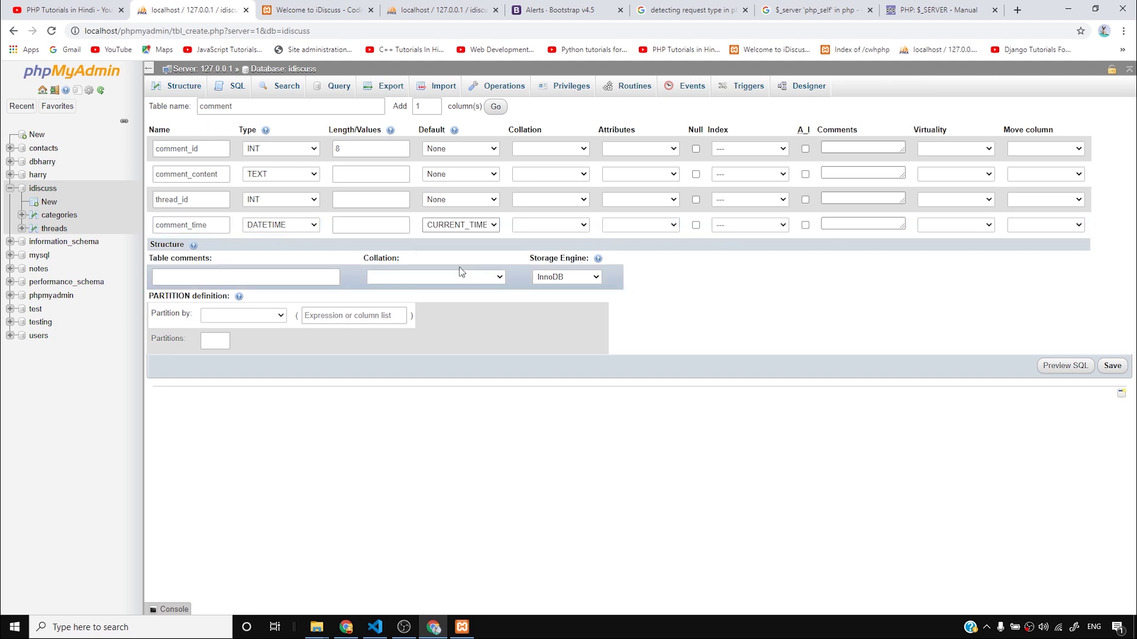
Set thread_id's length to 8, make comment_id the auto-incrementing primary key, and save the table.
click(358, 202)
text(8)
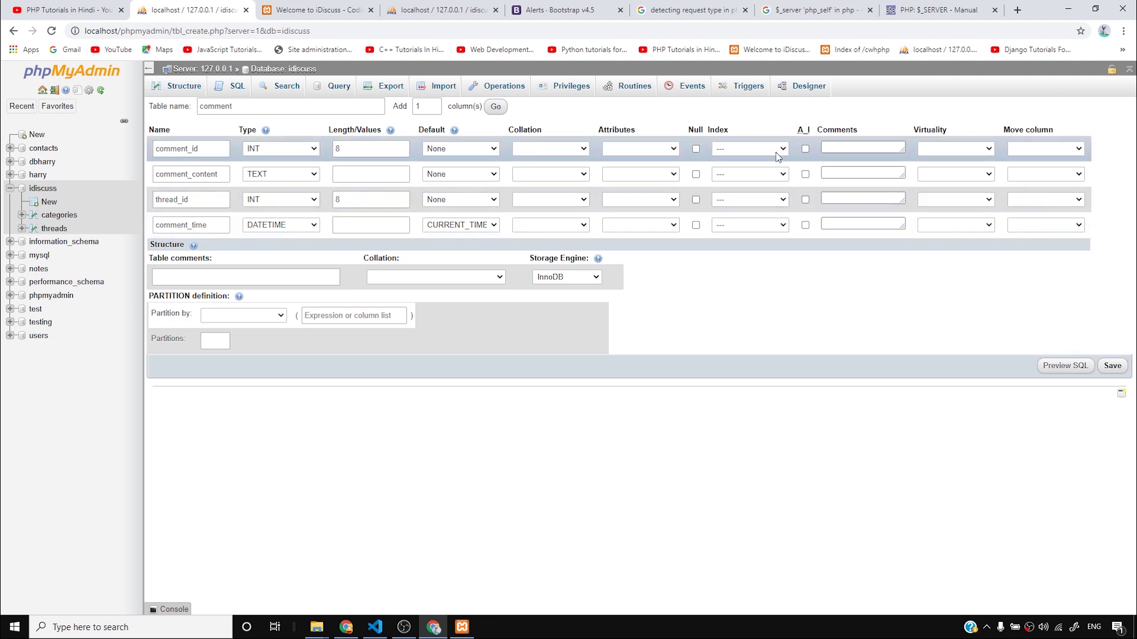
click(805, 148)
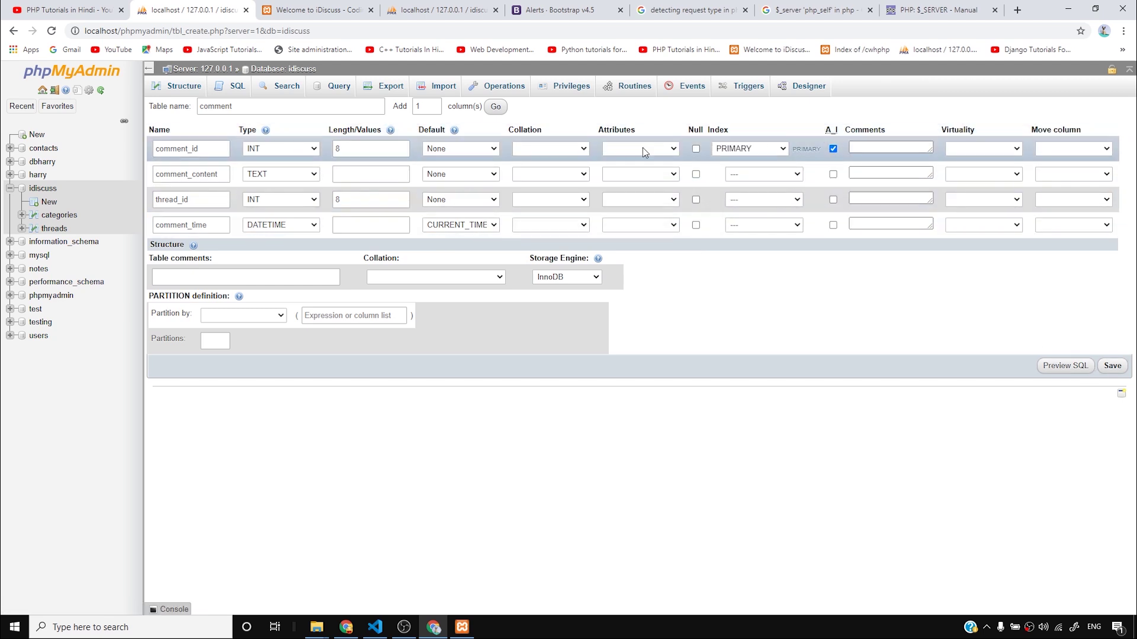
click(1112, 365)
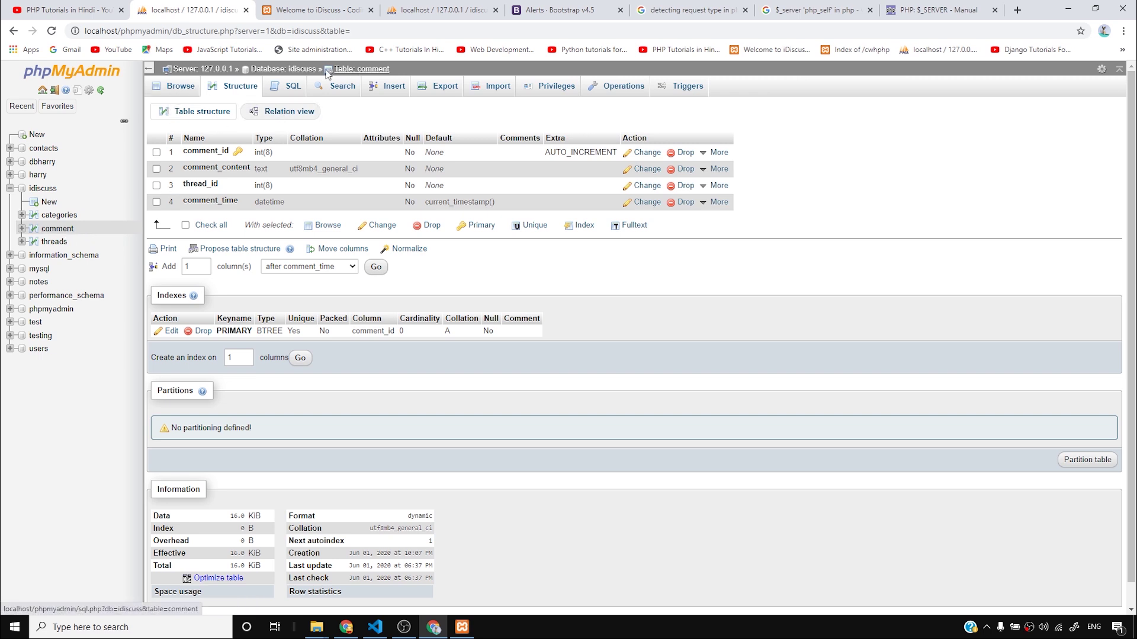
Open the comment table's structure from the idiscuss database's table list.
click(292, 69)
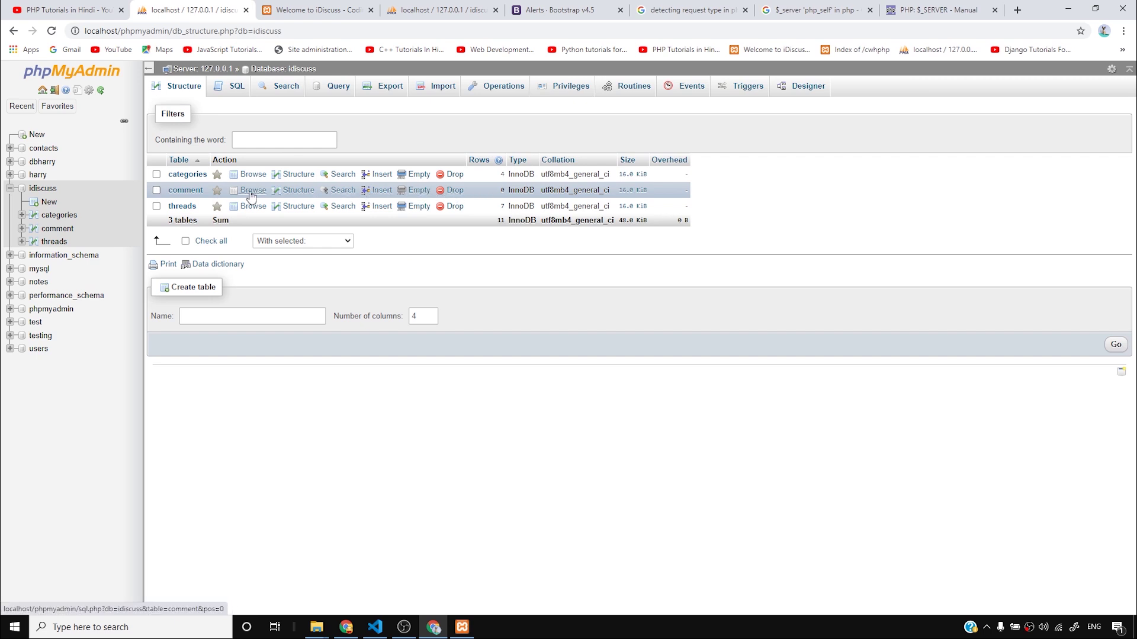
click(296, 190)
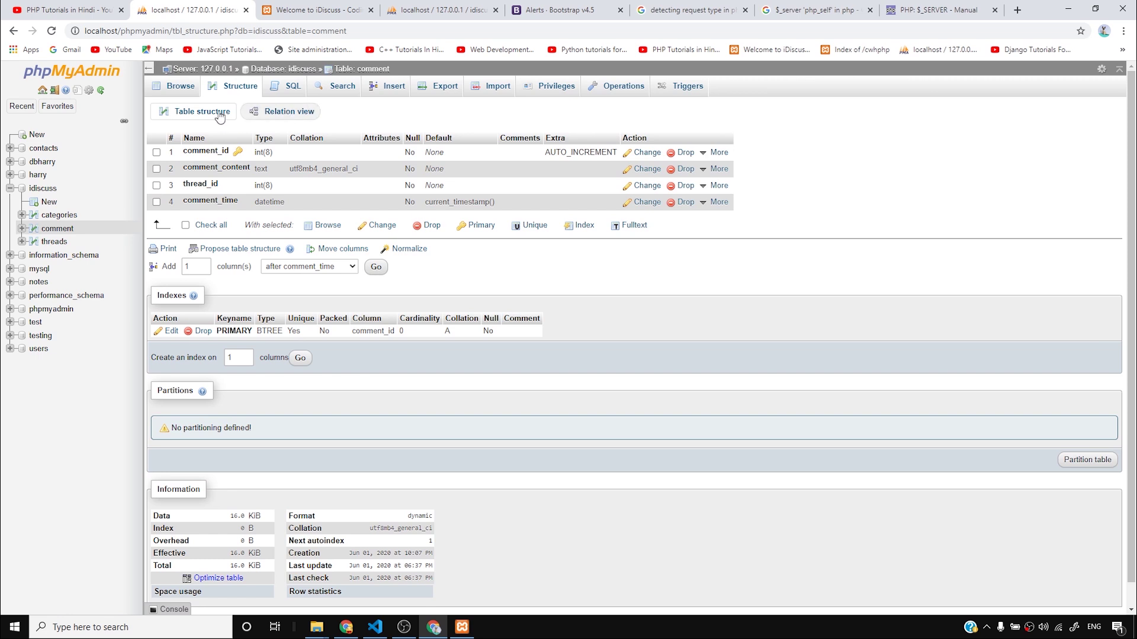
Rename the comment table to comments.
click(605, 89)
click(310, 146)
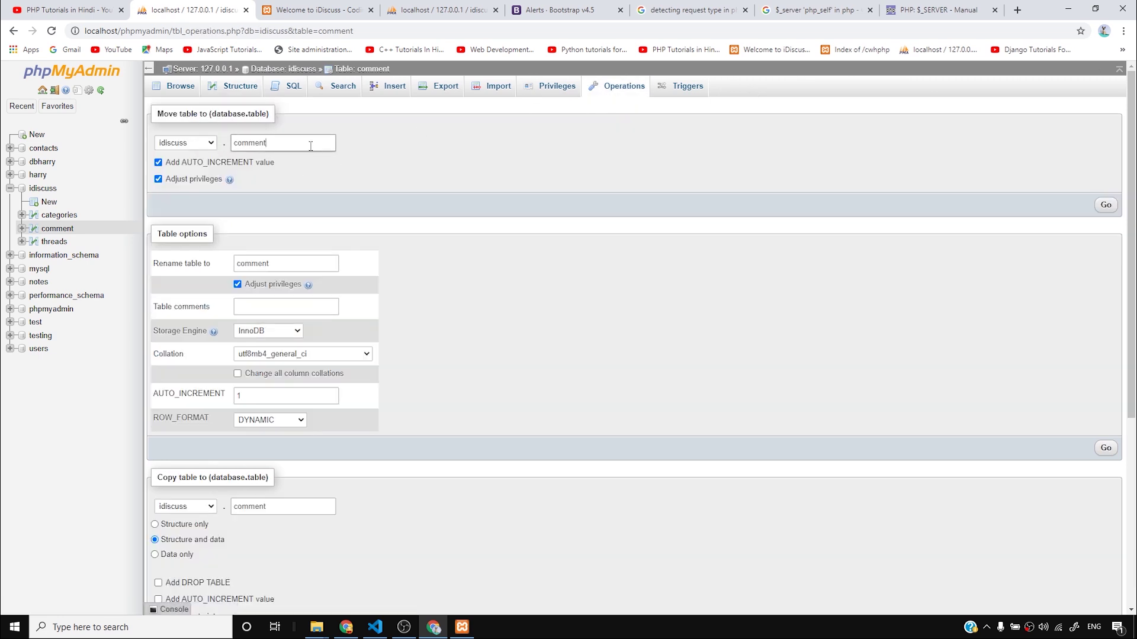
click(284, 264)
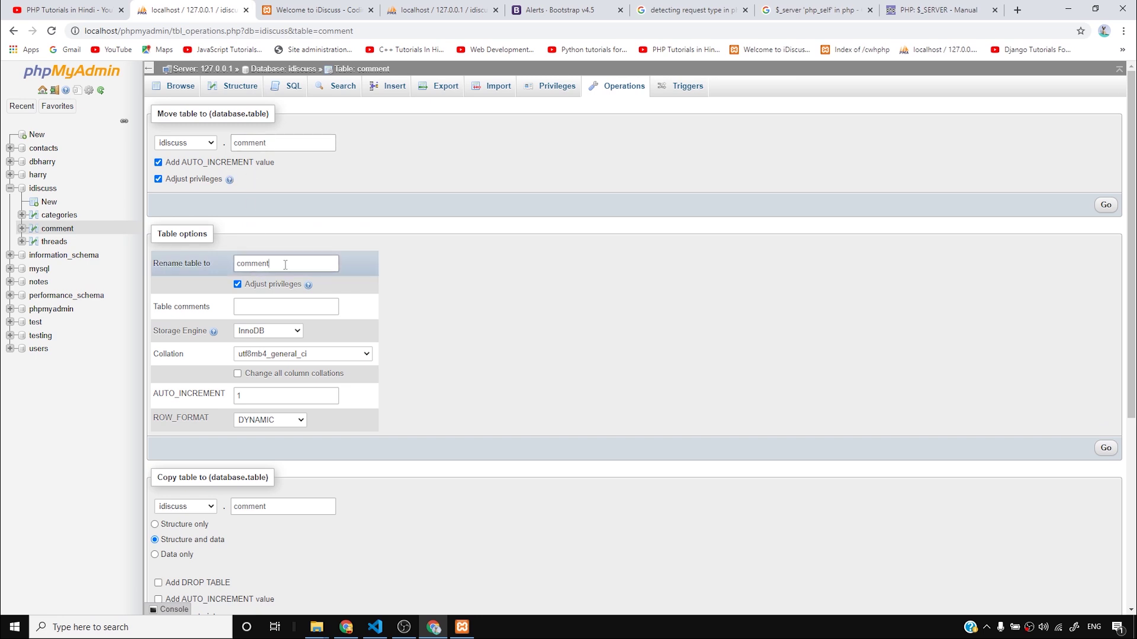
text(s)
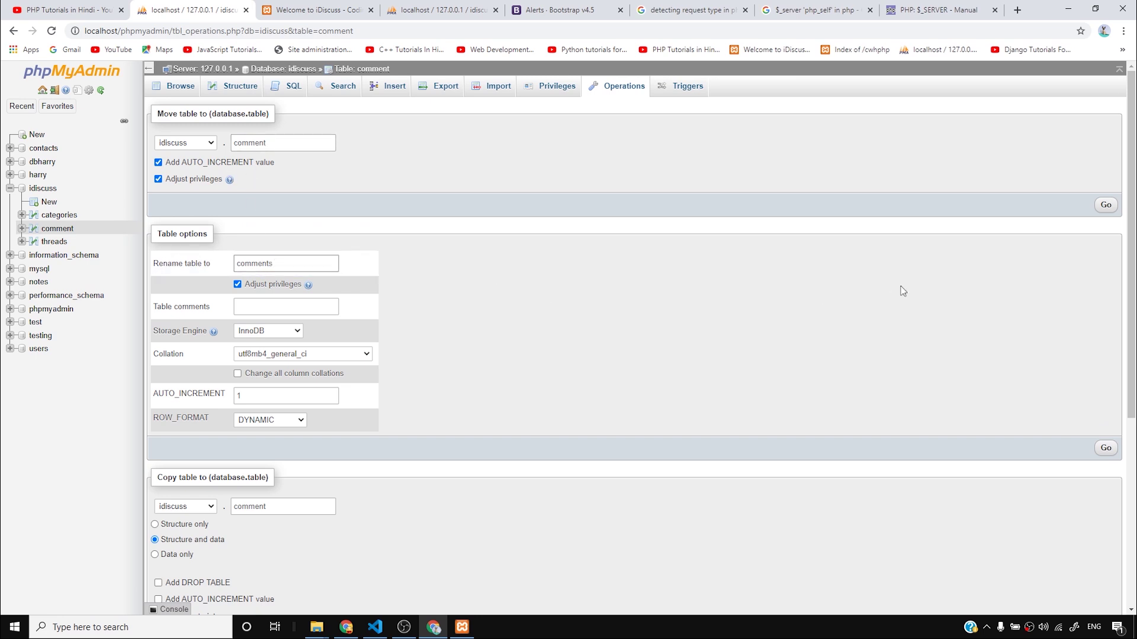
click(1106, 448)
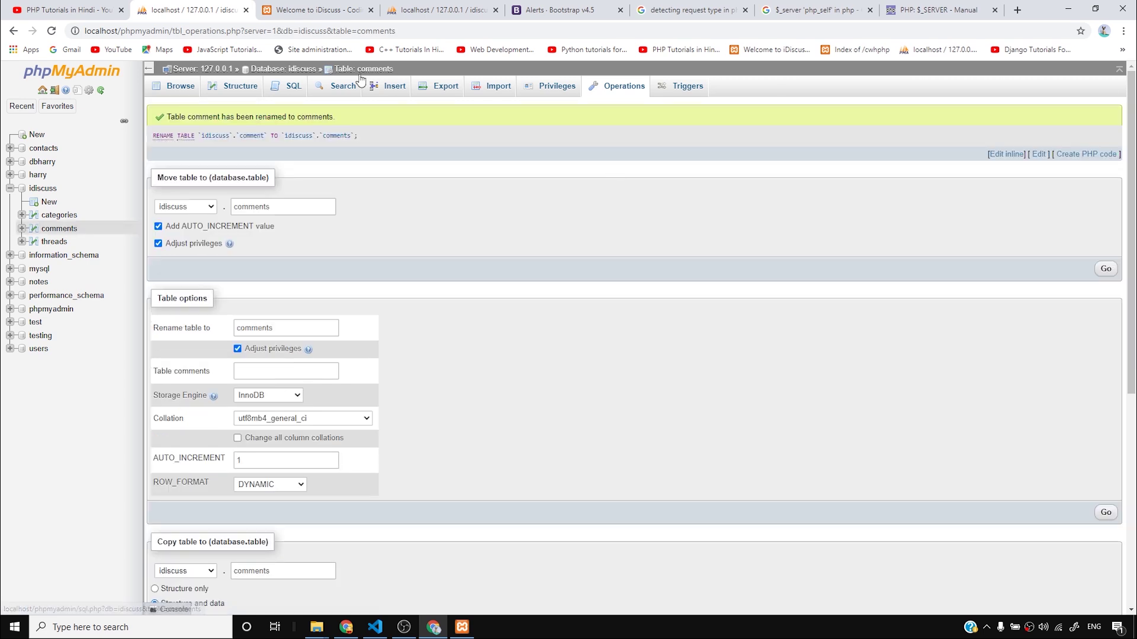
Review the comments table's rows and structure, and switch to the forum's thread page.
click(61, 229)
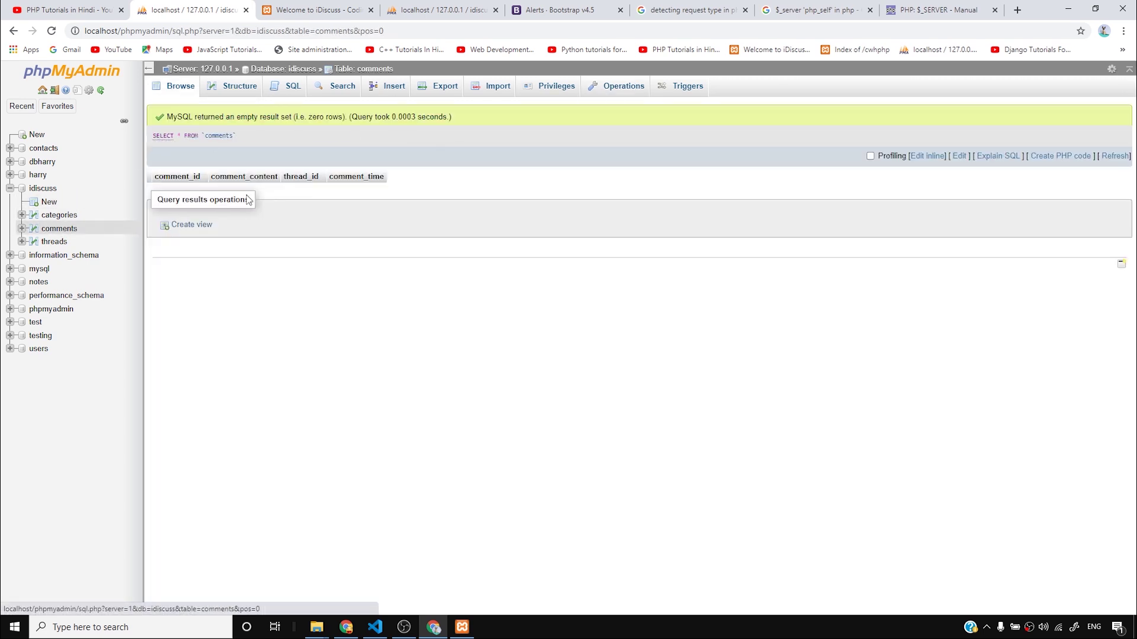
click(231, 87)
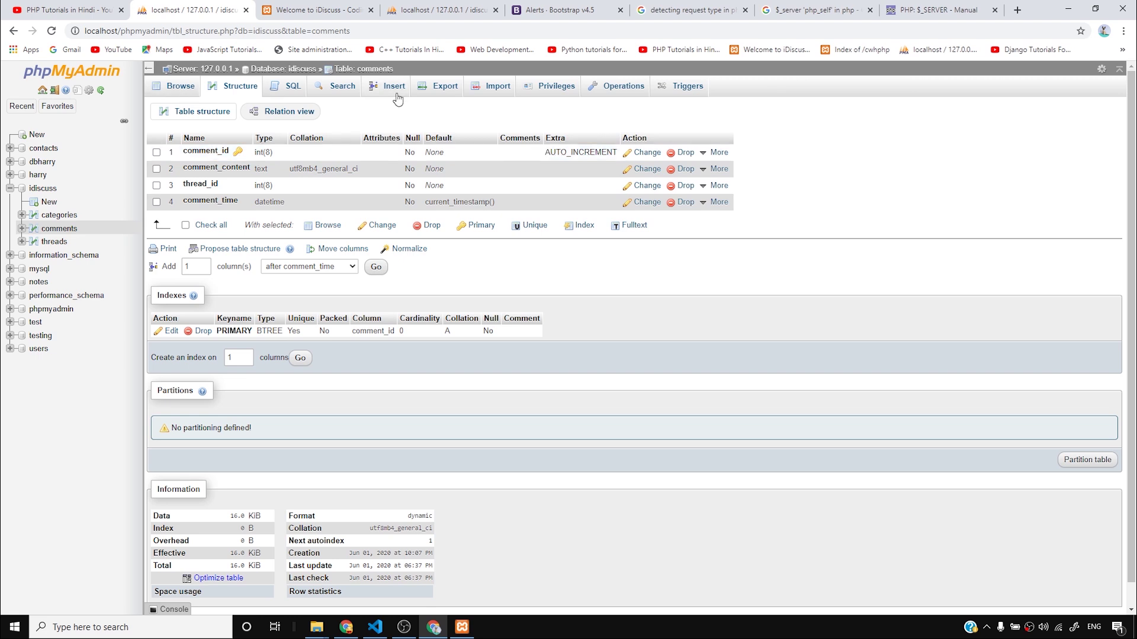
click(302, 4)
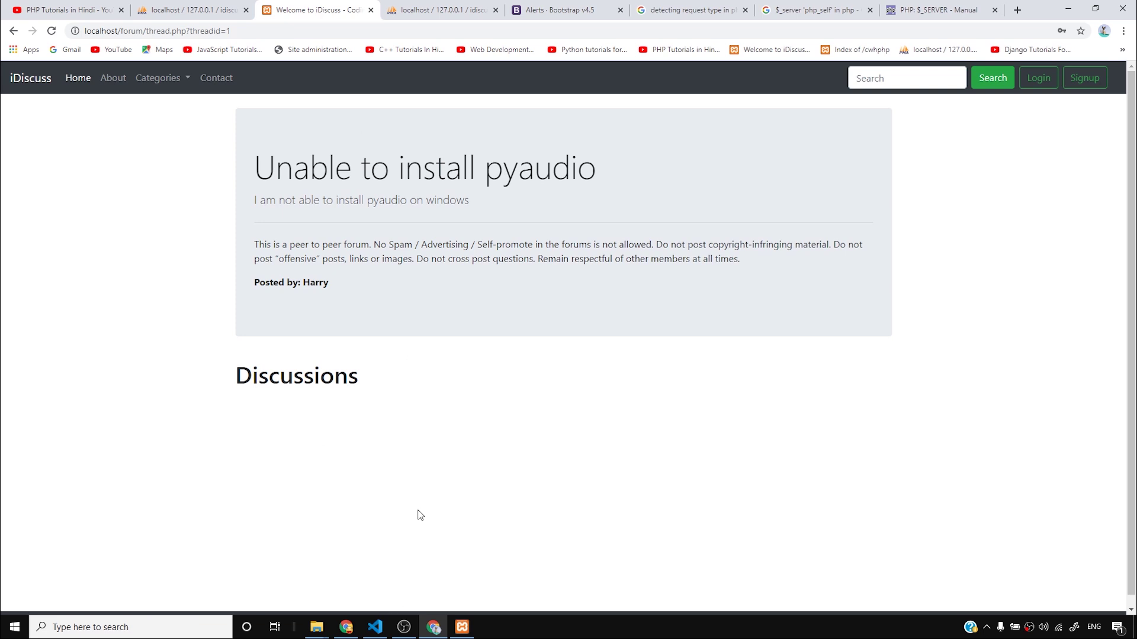
Switch to Visual Studio Code and examine the POST-handling PHP block that inserts threads in threadlist.php.
click(375, 627)
drag(586, 40, 452, 39)
click(362, 40)
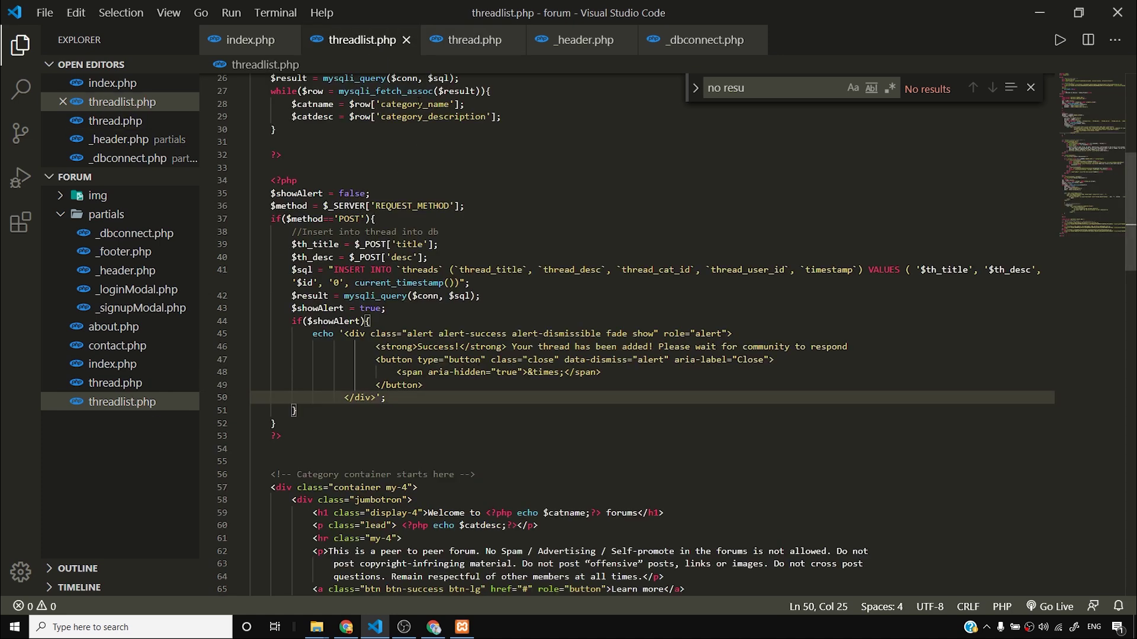
drag(315, 437, 249, 180)
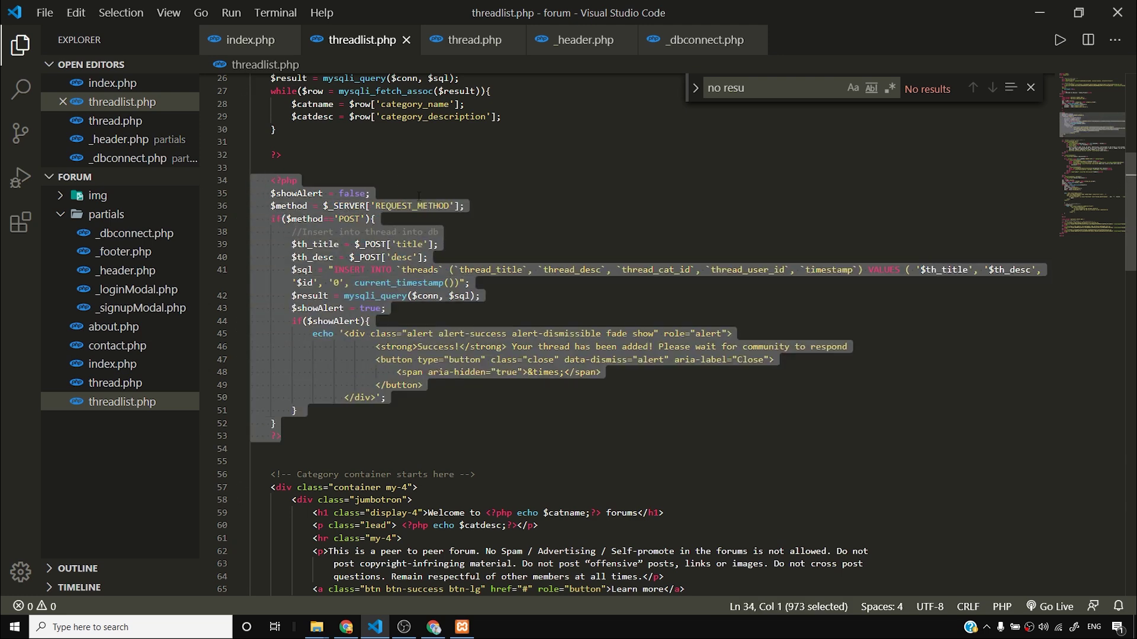
Add a blank line in thread.php between the jumbotron container and the Discussions container.
click(468, 40)
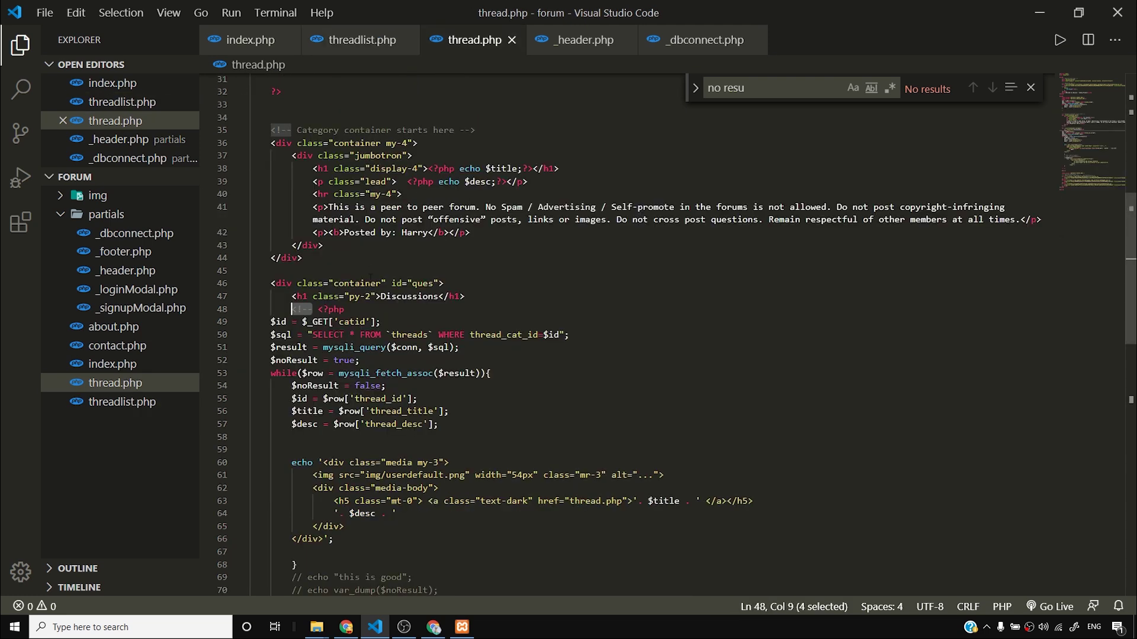
scroll(370, 277, down, 3)
click(424, 219)
scroll(518, 183, up, 1)
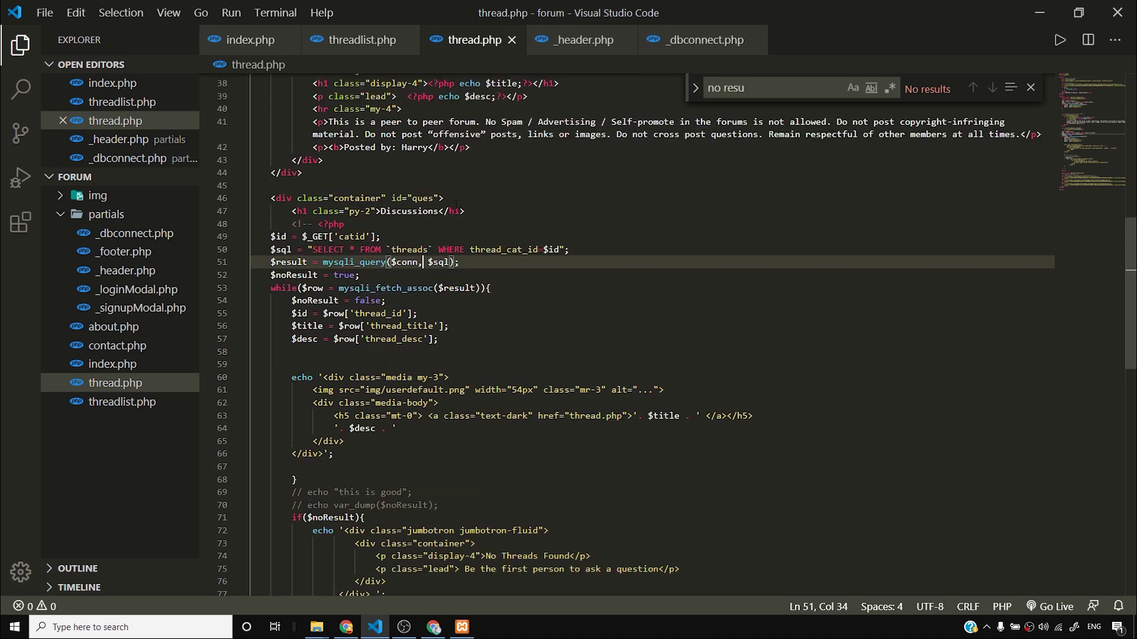
click(462, 185)
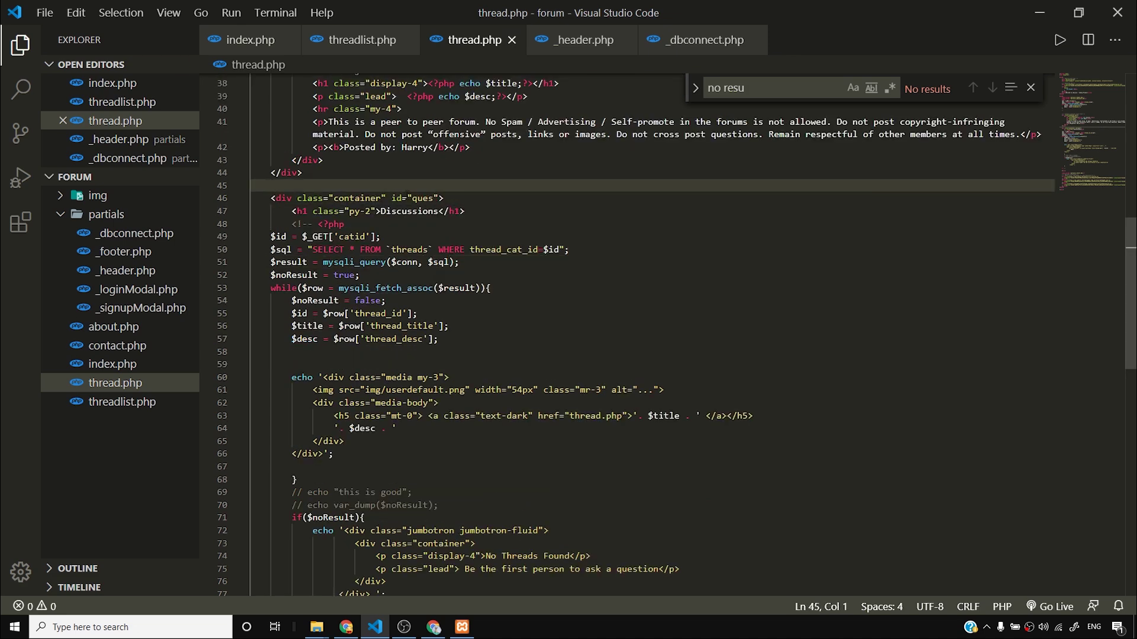
key(Return)
Copy the whole "Start a Discussion" form container from threadlist.php.
click(362, 40)
scroll(424, 217, up, 6)
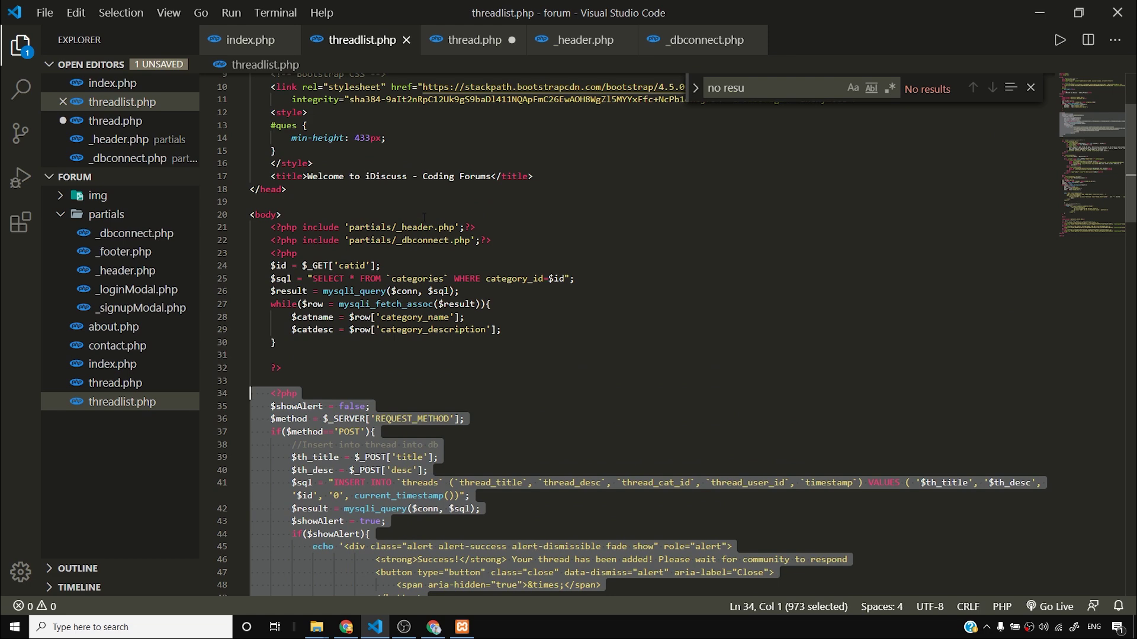
scroll(424, 218, down, 8)
scroll(423, 218, down, 6)
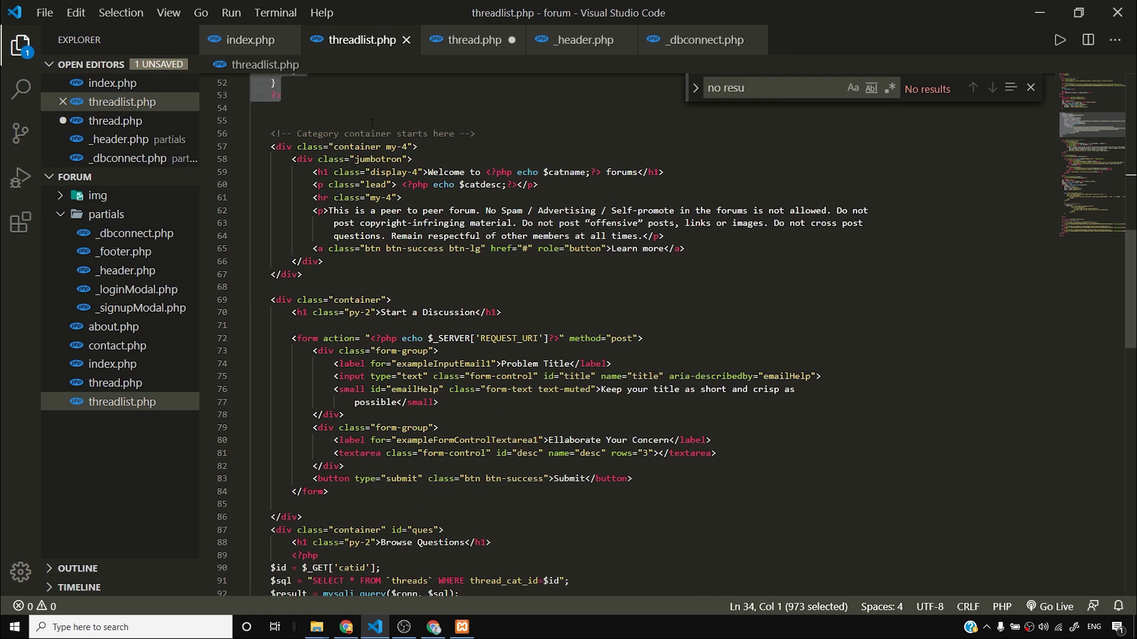
click(286, 146)
scroll(489, 221, down, 4)
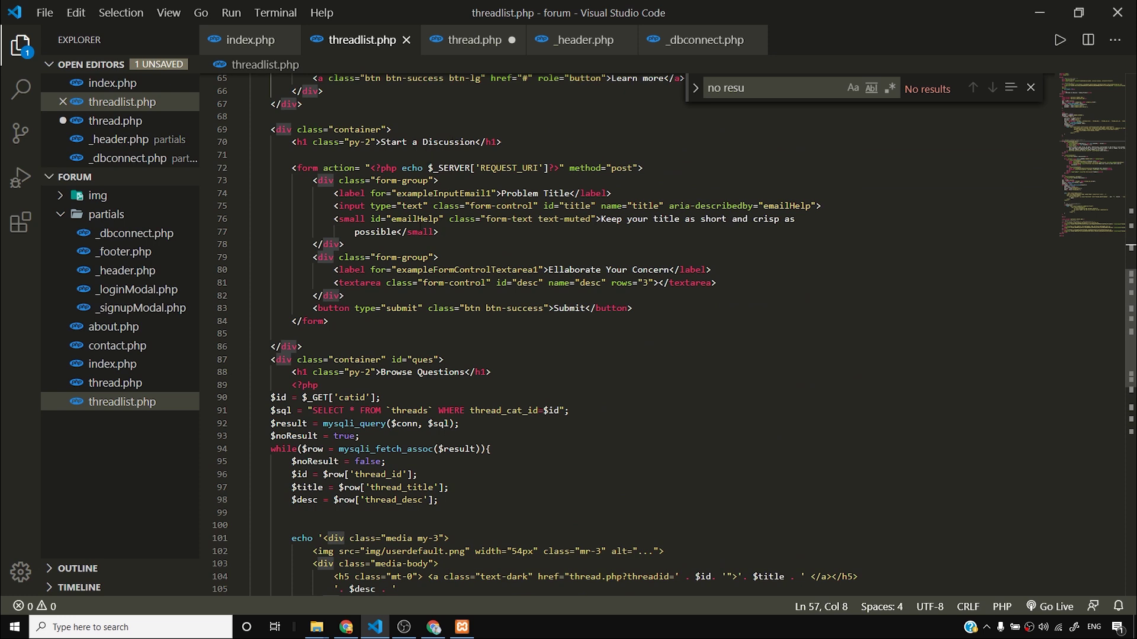
click(287, 129)
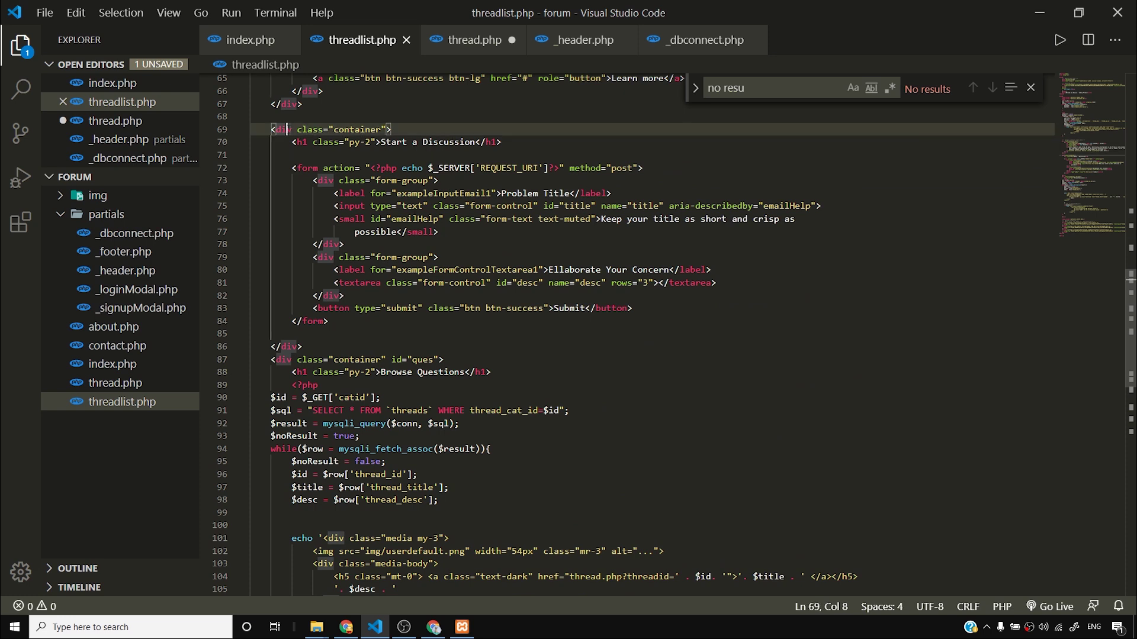
drag(306, 346, 266, 129)
key(ctrl+c)
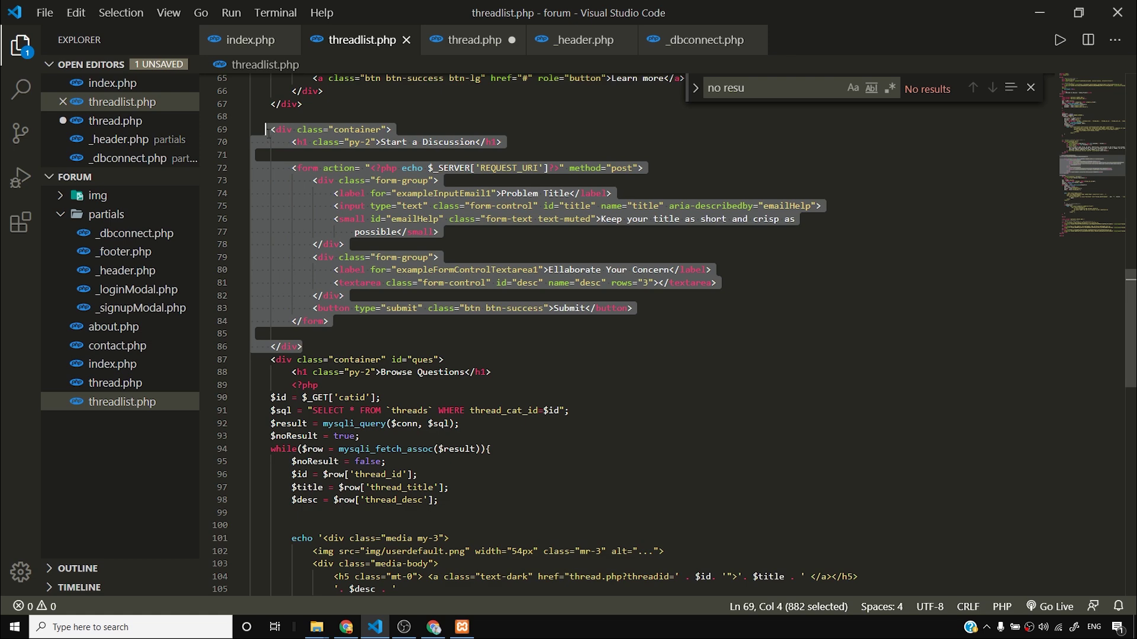
Paste the form container above the Discussions container in thread.php, set it off with blank lines, and save.
click(468, 39)
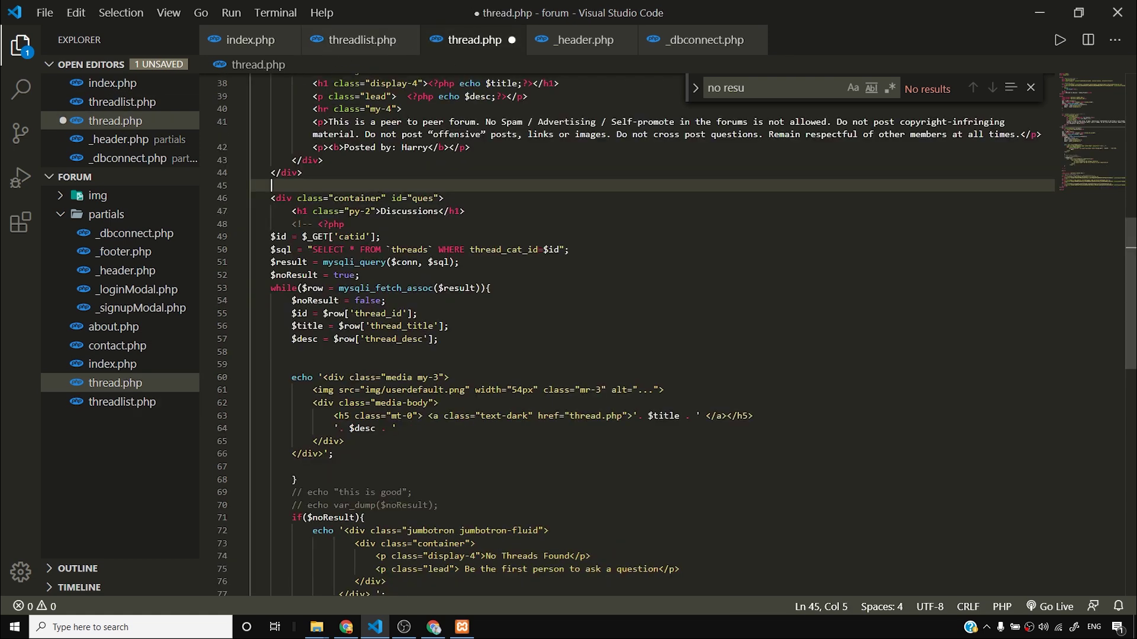
key(ctrl+v)
click(327, 185)
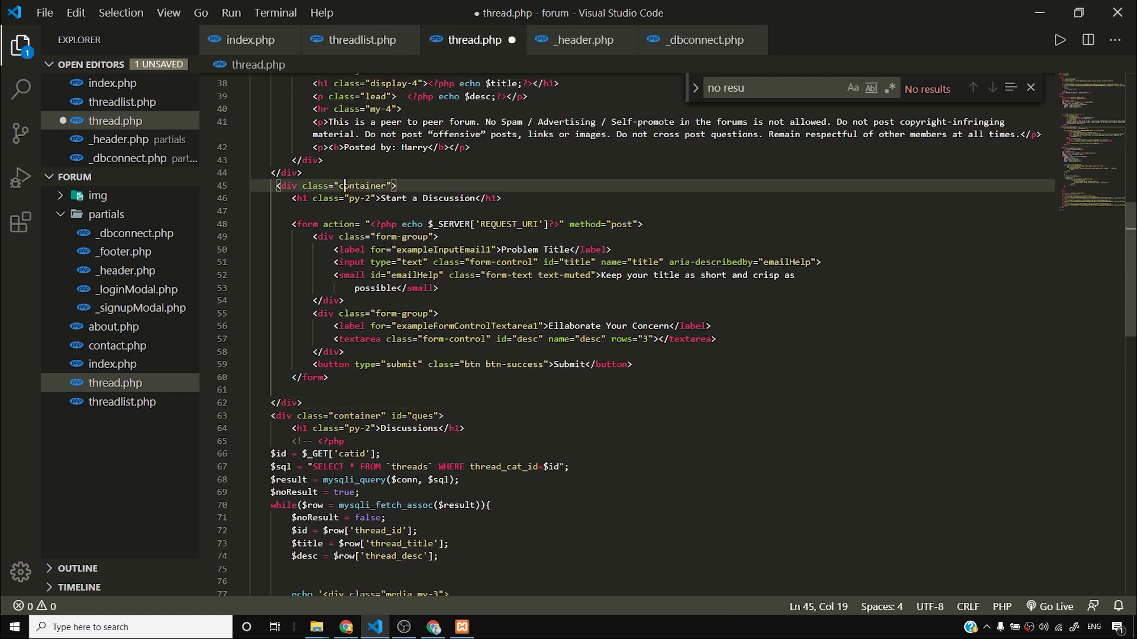
key(Return)
click(314, 414)
key(Return)
key(Return)
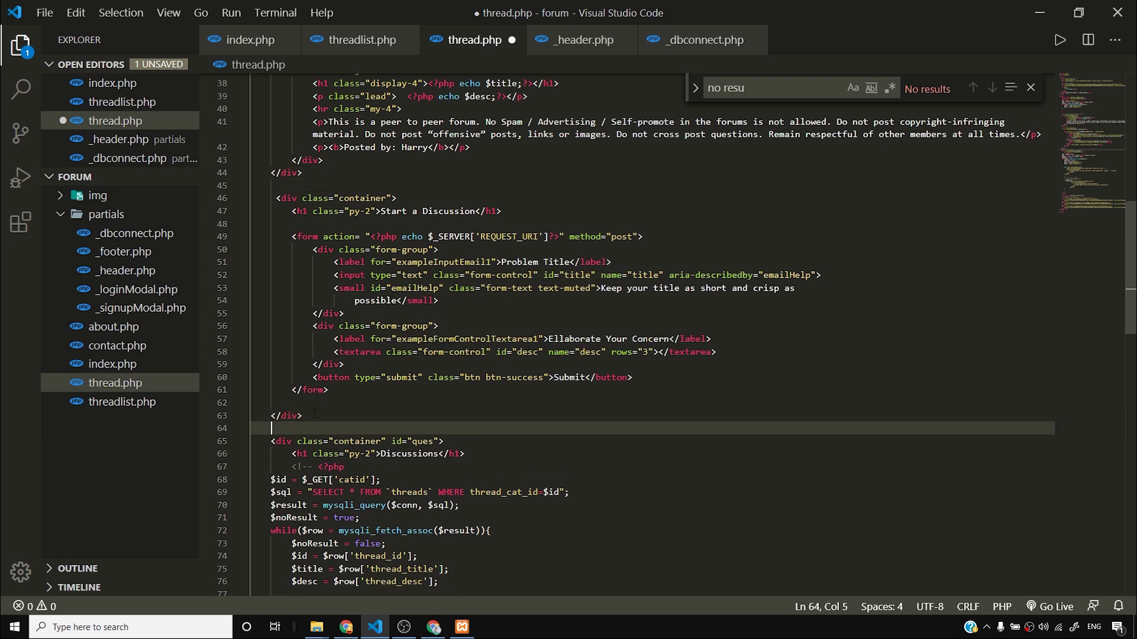
key(Up)
key(Up)
key(Up)
key(ctrl+s)
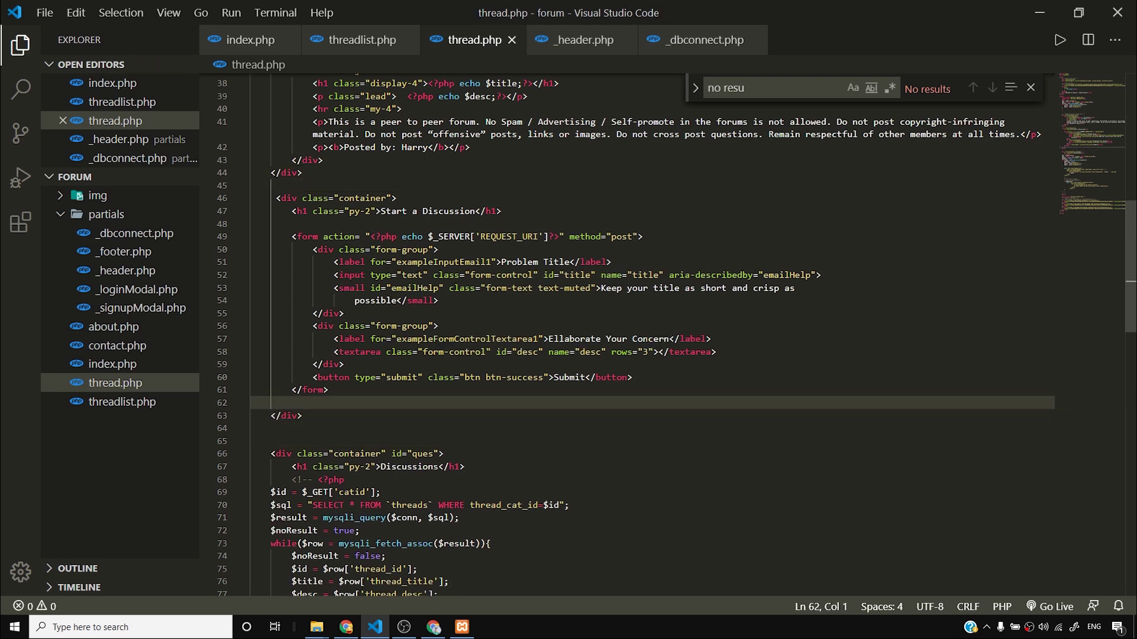
Delete the "Problem Title" form group from the pasted form in thread.php.
drag(570, 262, 503, 261)
drag(344, 314, 313, 251)
key(BackSpace)
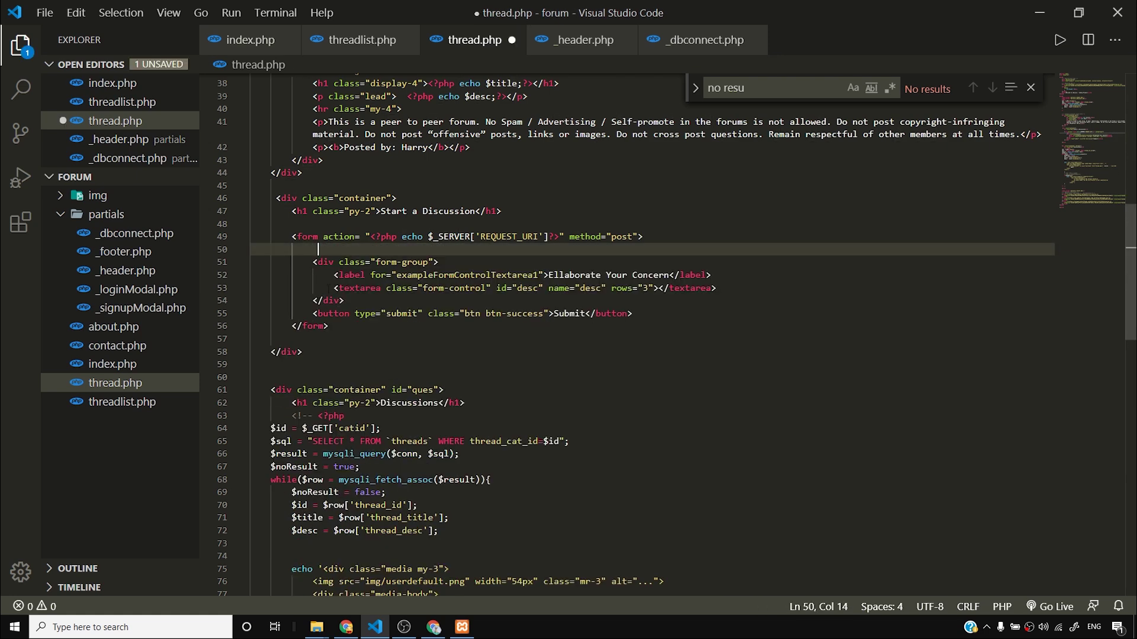
Change the form's button text to "Post Comment" and its label to "Type your comment", and save.
double_click(565, 313)
text(Post )
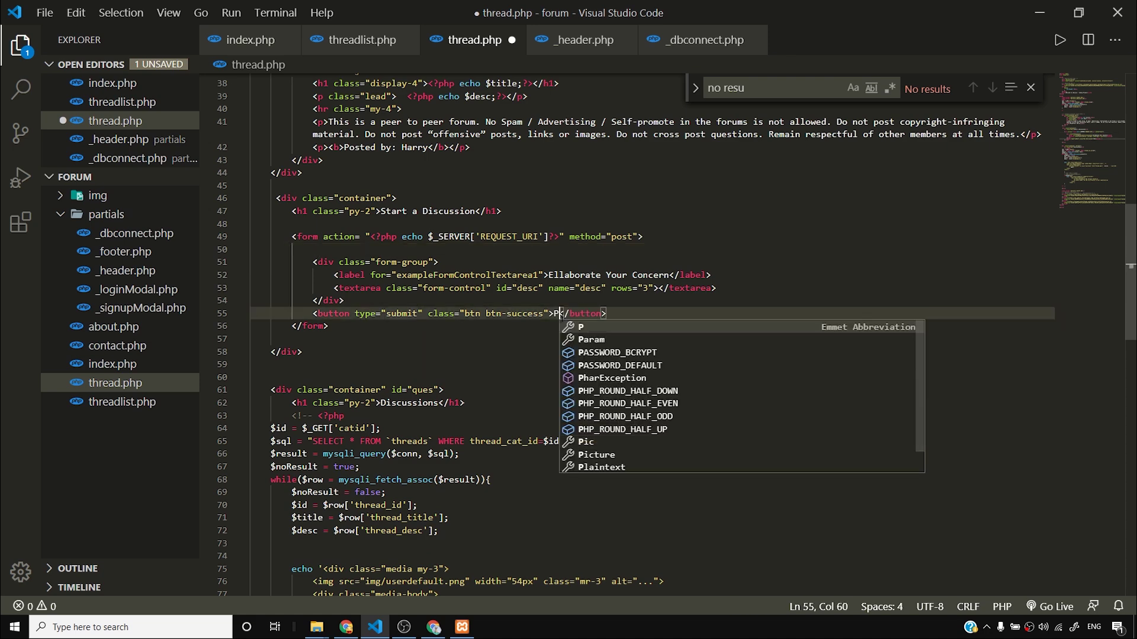
text(Comment)
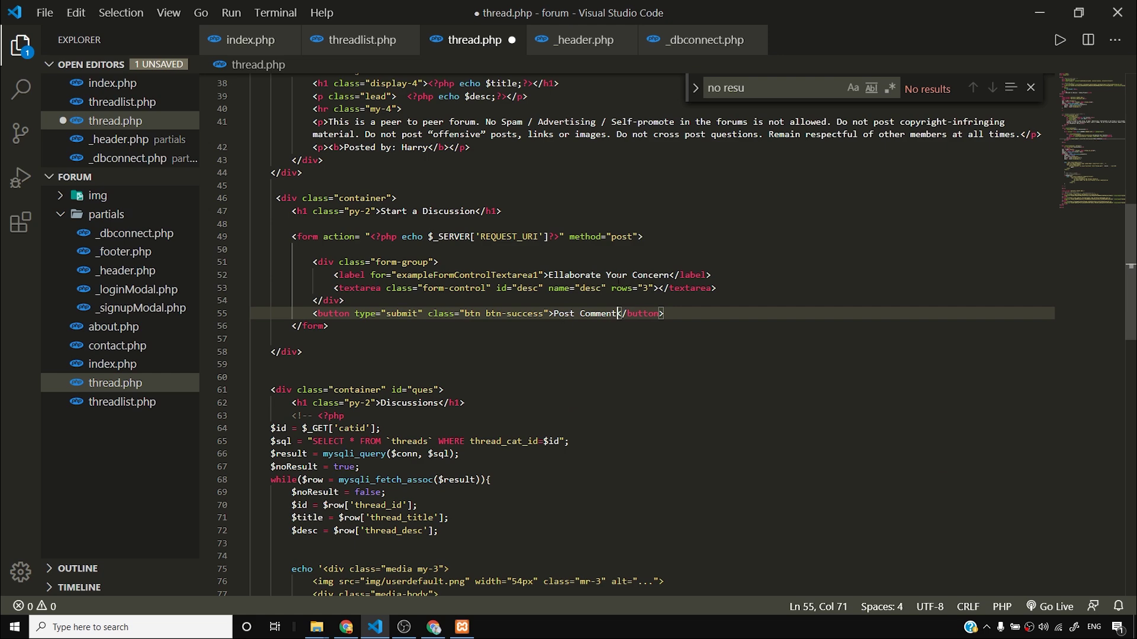
drag(670, 274, 550, 274)
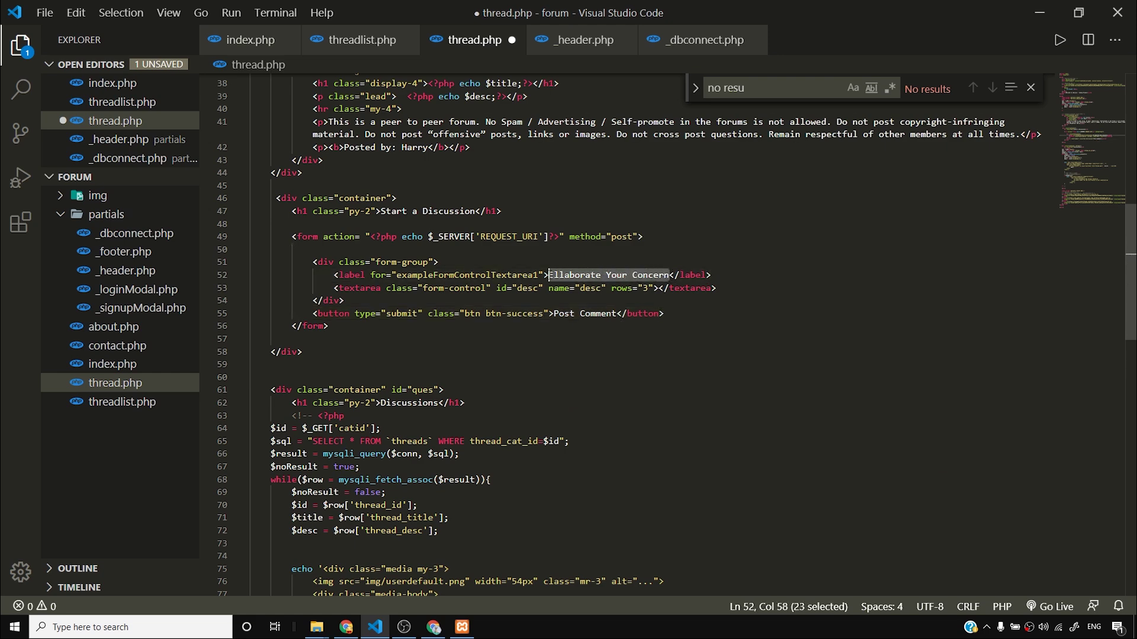
text(Type your comm)
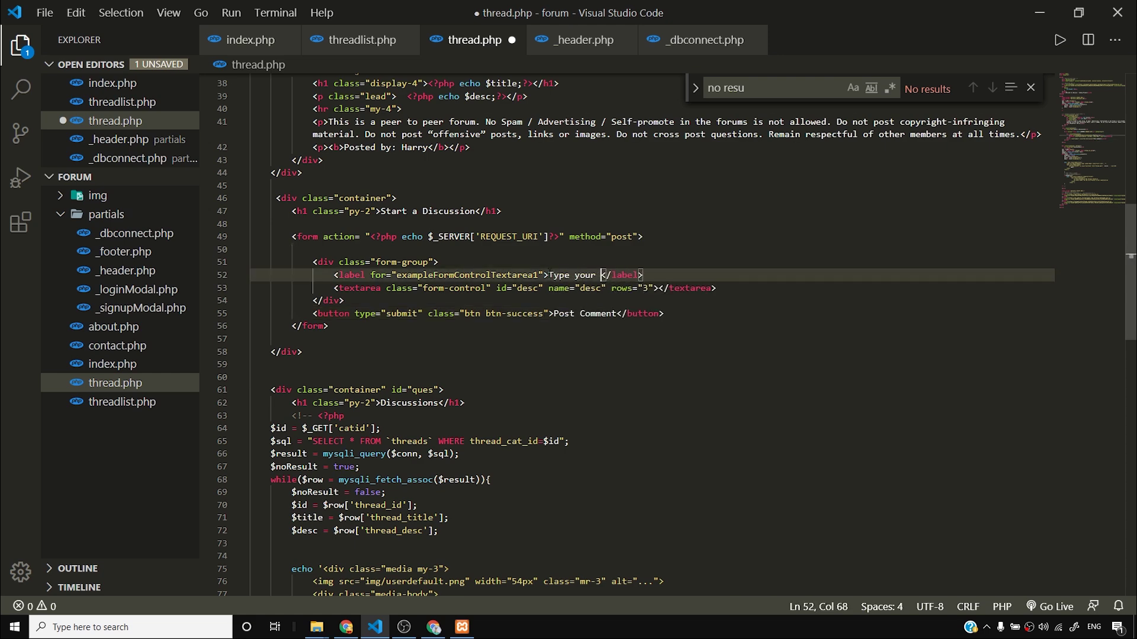
text(ent)
key(ctrl+s)
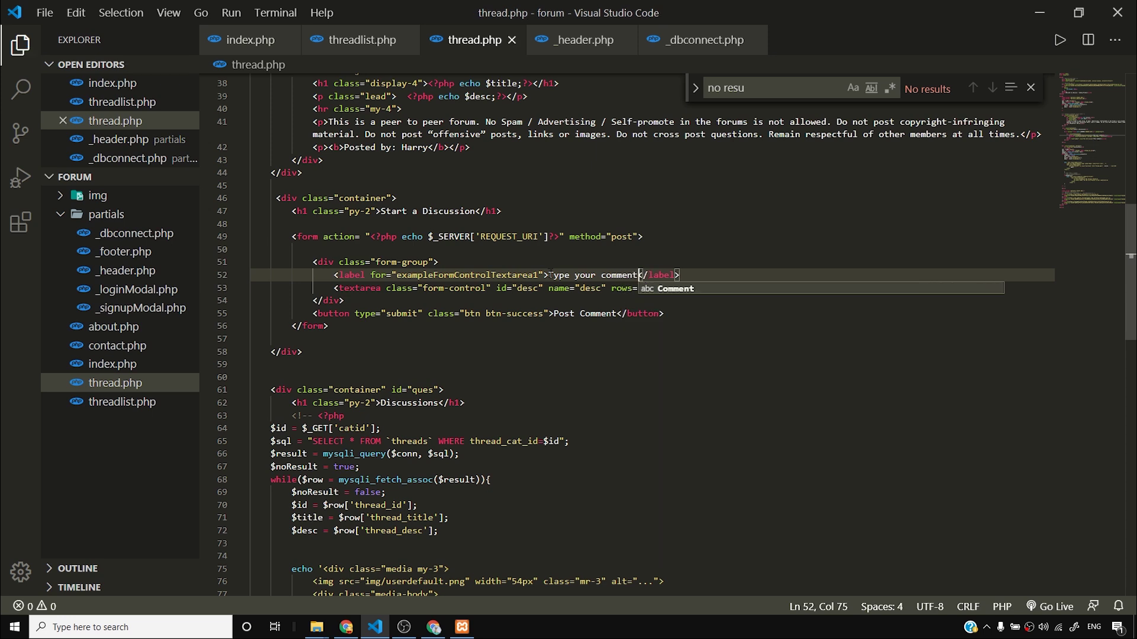
Set both the name and the id of the form's textarea to comment, and save thread.php.
click(592, 288)
double_click(592, 288)
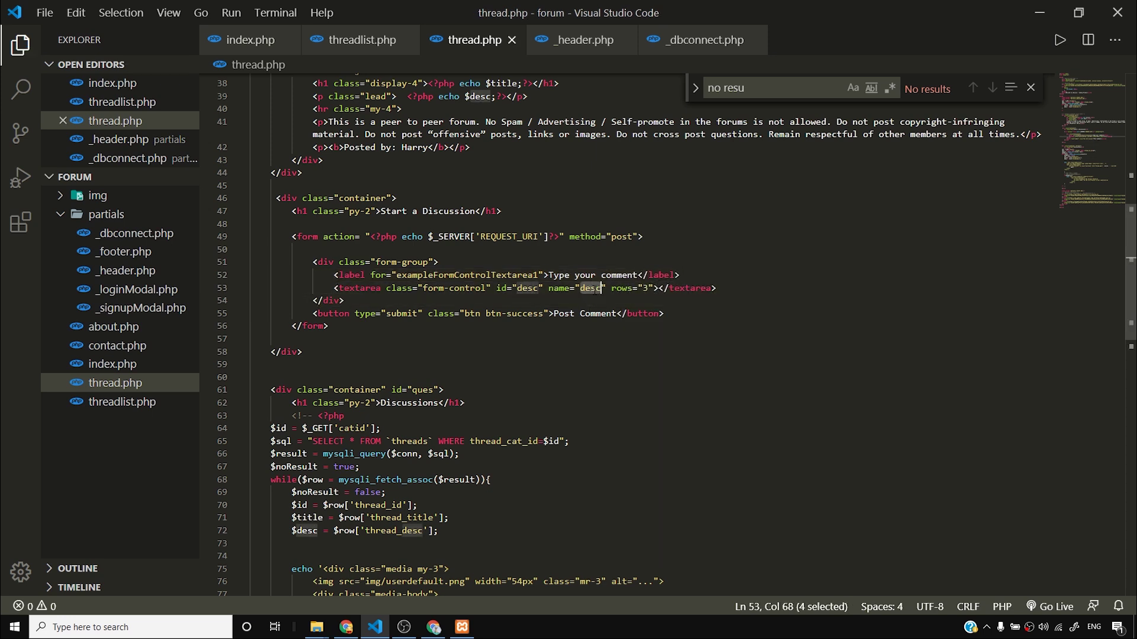
text(comment)
double_click(529, 288)
text(comment)
key(ctrl+s)
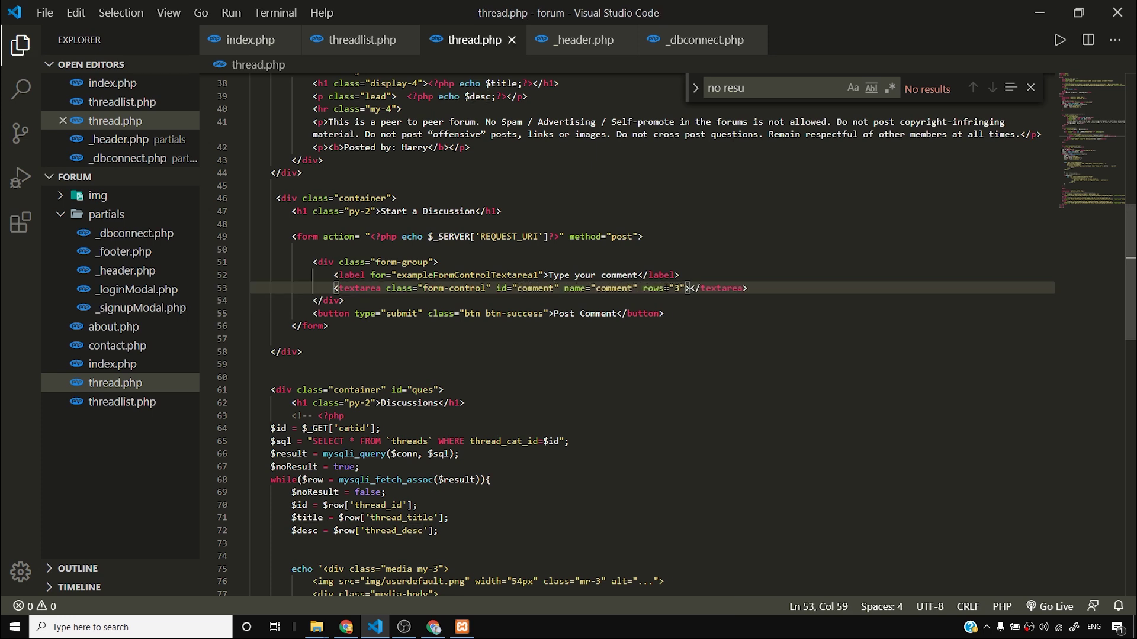
Reload the thread page in Chrome and check the new comment form and its heading.
click(434, 627)
key(ctrl+r)
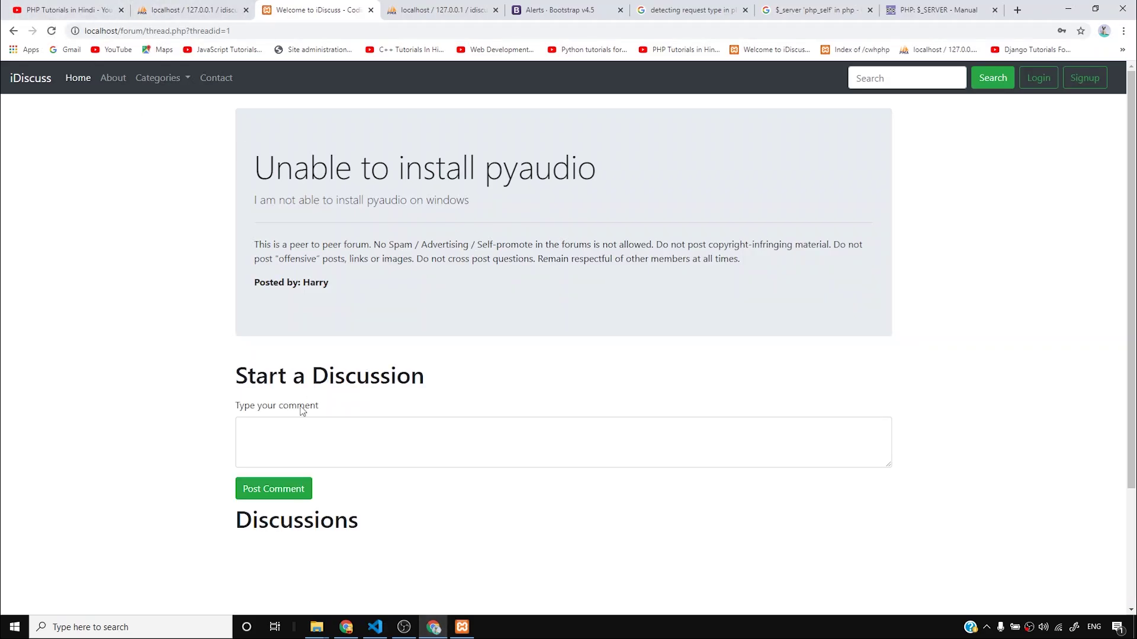
drag(242, 372, 454, 380)
click(441, 384)
scroll(438, 386, down, 3)
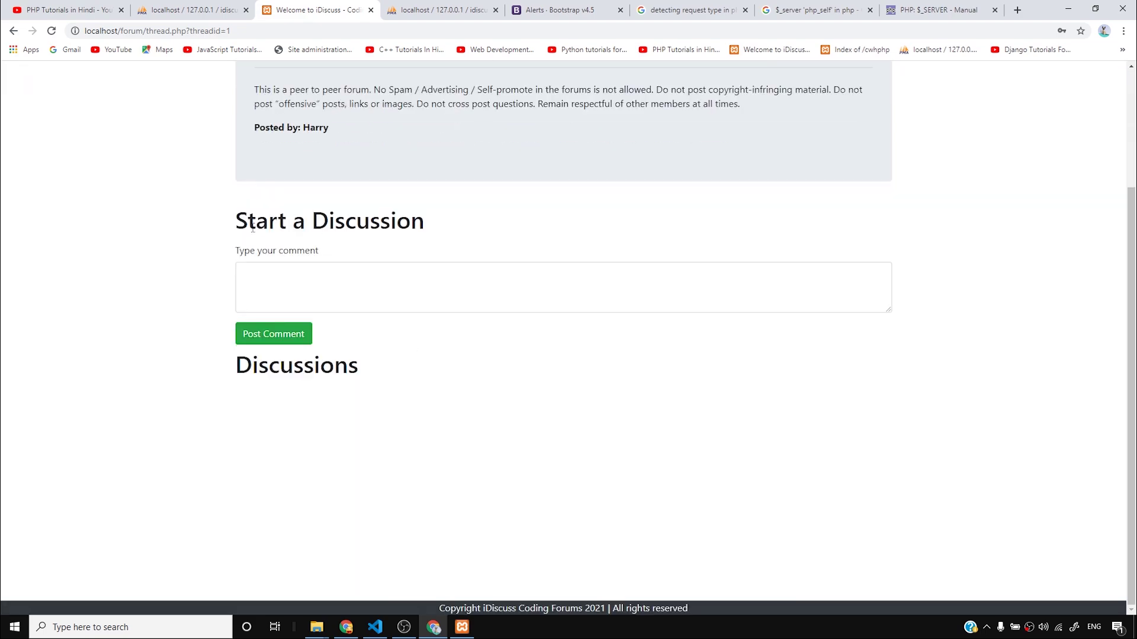
Back in Visual Studio Code, change the form's heading in thread.php to "Post a Comment", save, and return to Chrome.
click(374, 627)
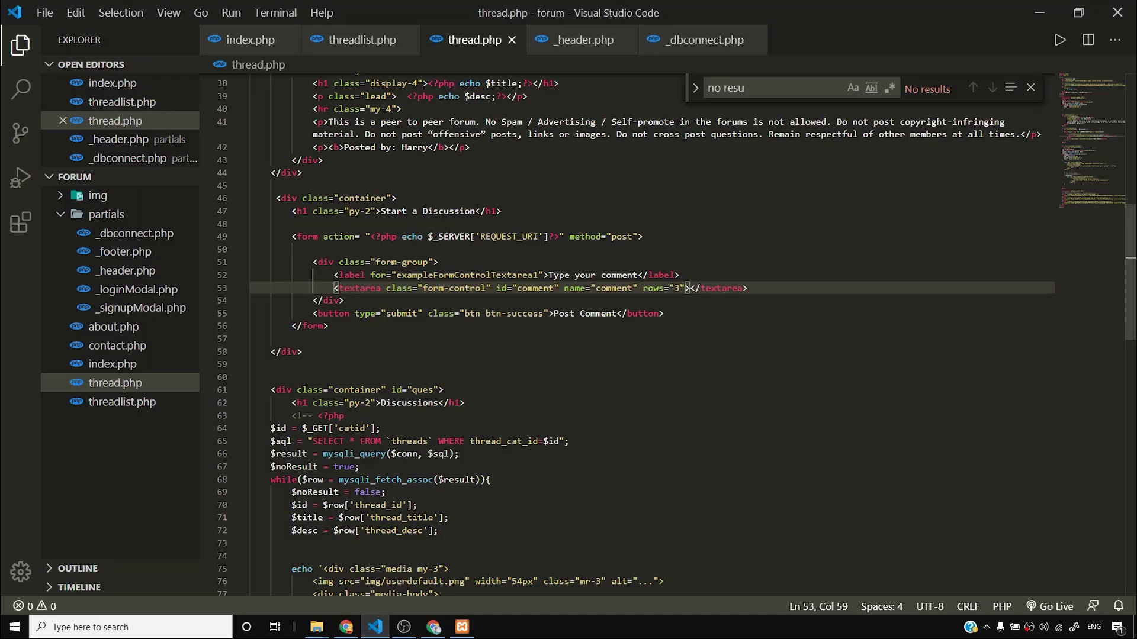
click(477, 210)
drag(477, 211, 381, 211)
text(Post)
scroll(651, 332, up, 5)
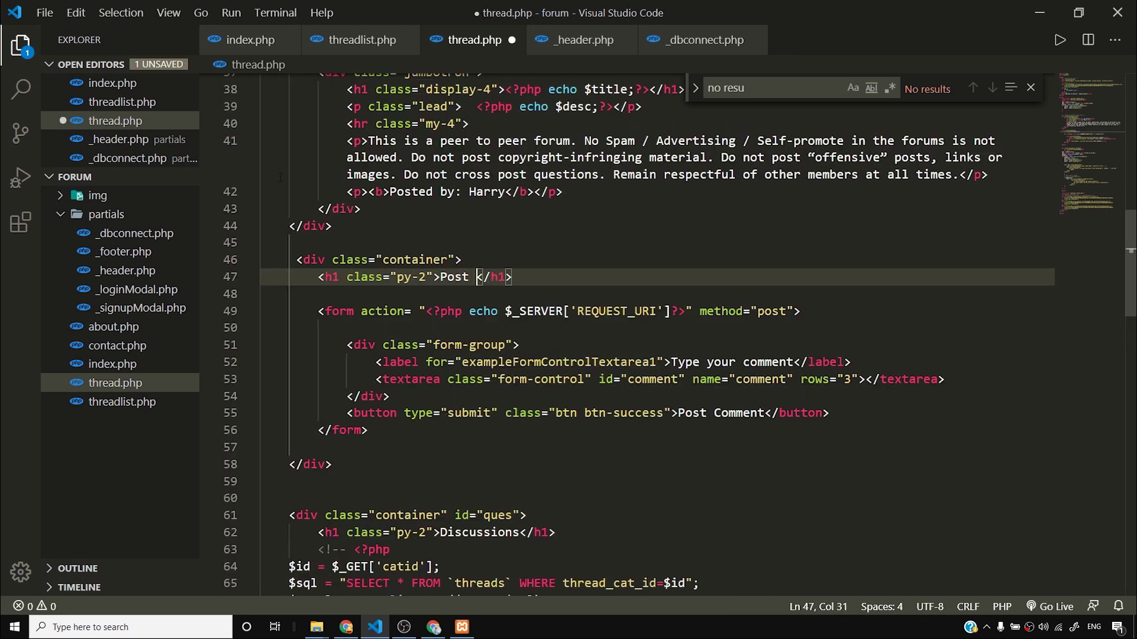
click(23, 43)
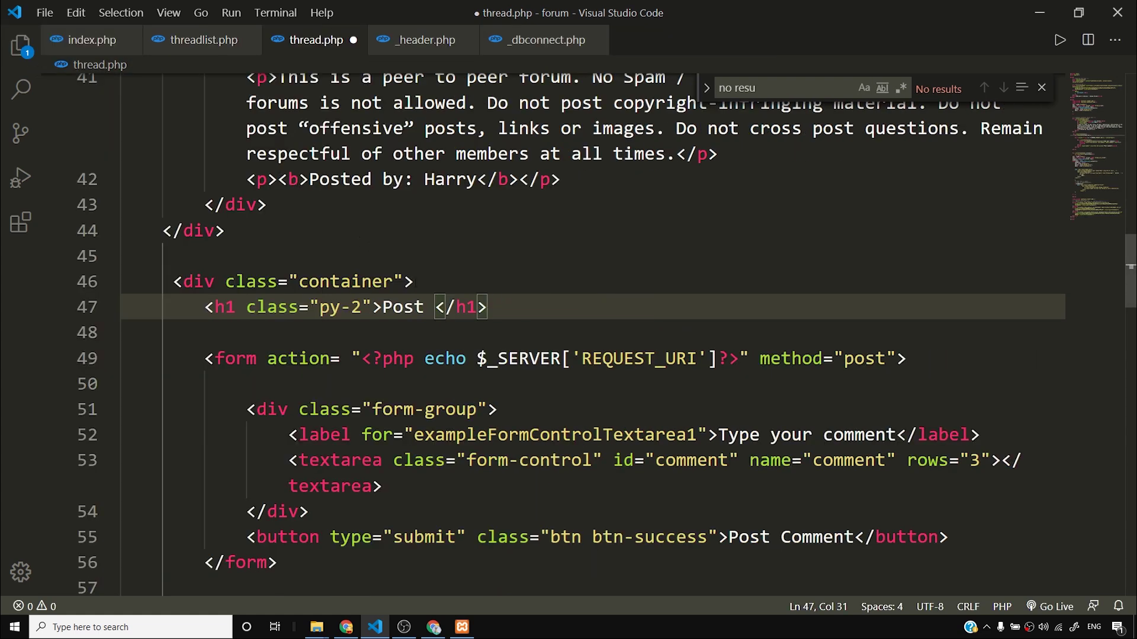
text(a Comment)
key(ctrl+s)
click(433, 627)
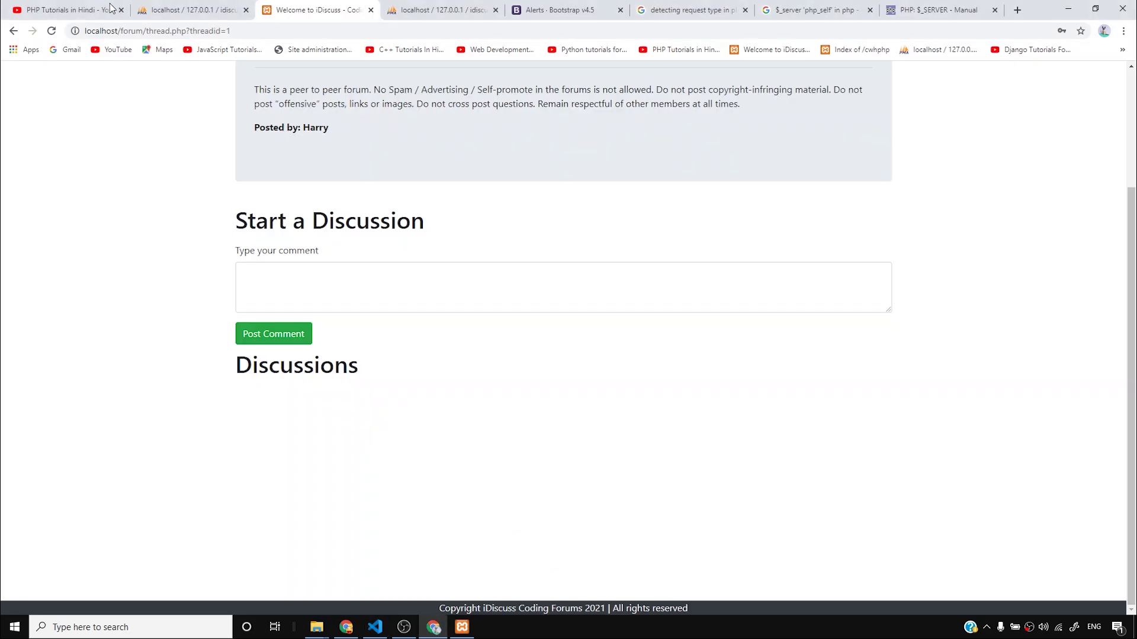
Reload the thread page and check the form's heading, label and comment box.
click(51, 33)
drag(247, 220, 482, 225)
click(238, 249)
drag(267, 251, 372, 252)
click(372, 253)
click(303, 287)
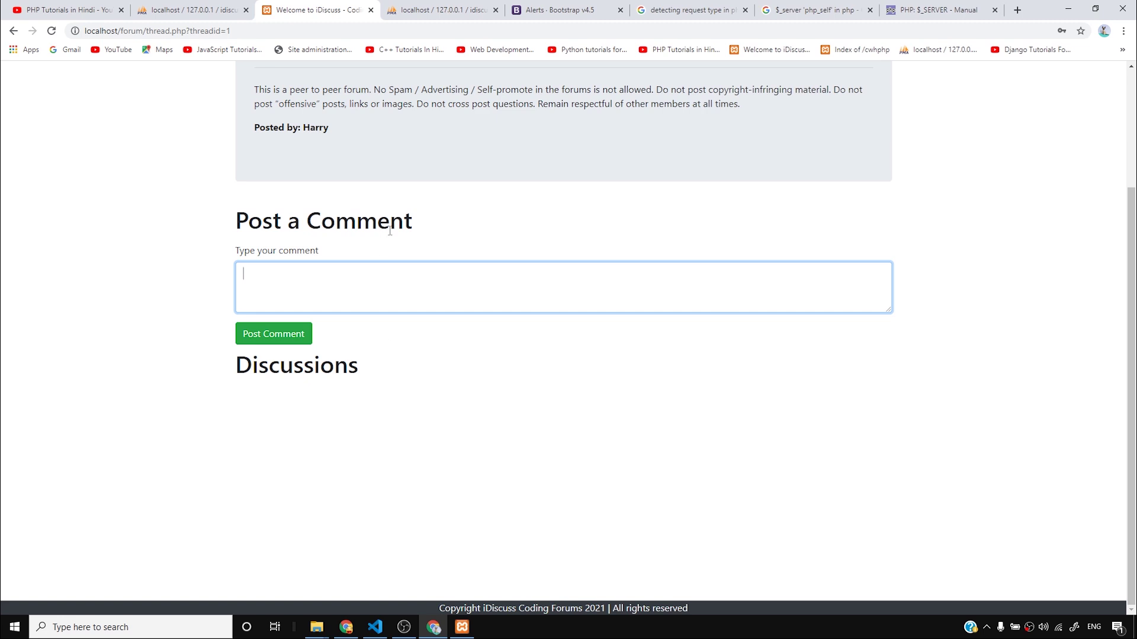
Open the forum's home page in a new tab and look through the JavaScript category's thread list.
scroll(403, 249, up, 2)
scroll(405, 250, up, 1)
click(77, 79)
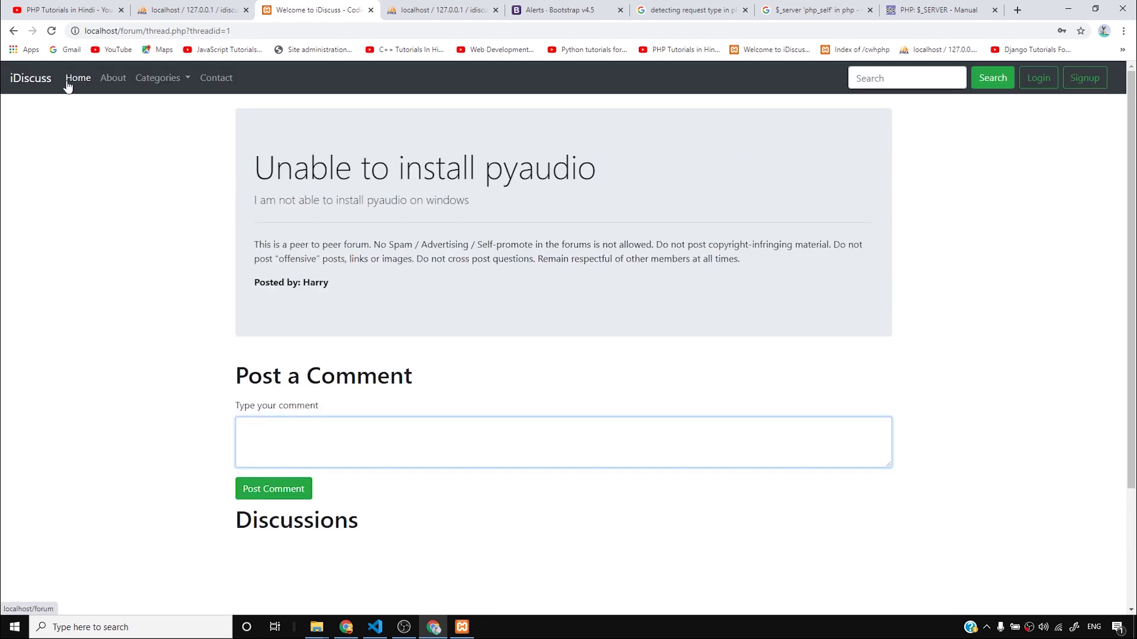
scroll(339, 229, down, 4)
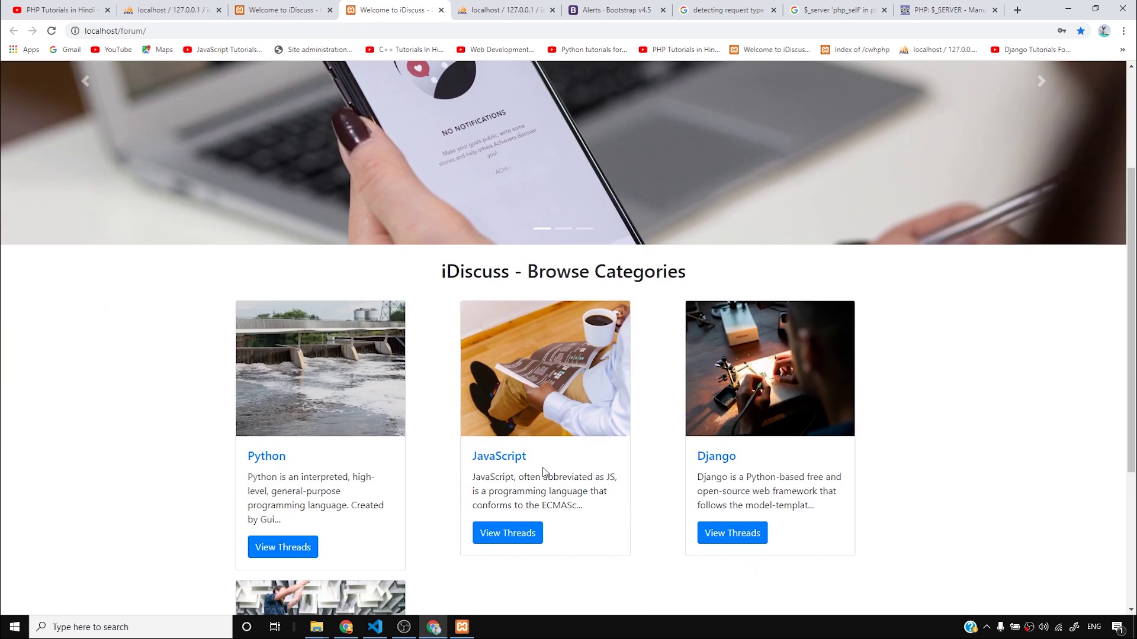
click(500, 464)
scroll(387, 406, down, 4)
scroll(388, 355, up, 4)
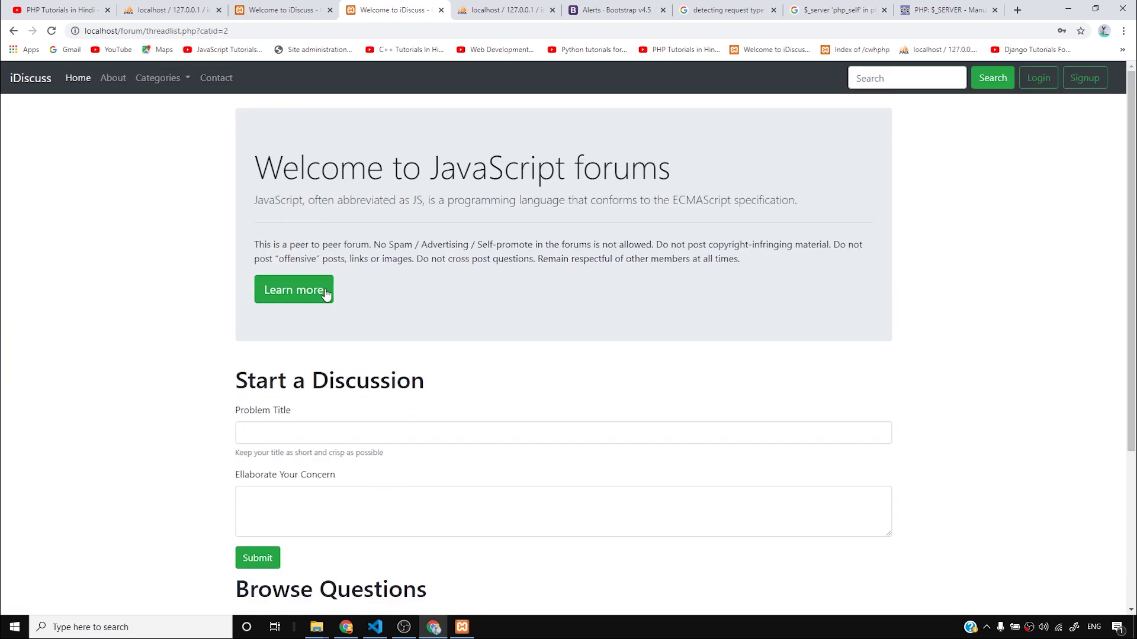
Open the Django category from the home page, examine its empty-list message, and return to the thread page.
click(83, 80)
scroll(397, 296, down, 5)
click(716, 336)
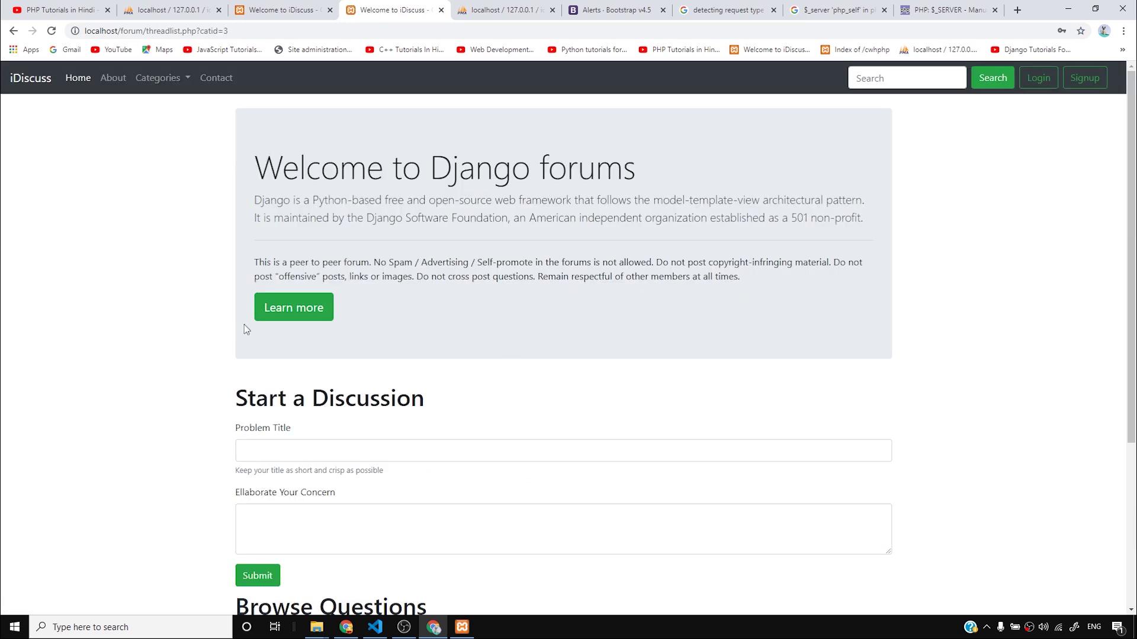
scroll(348, 345, down, 4)
drag(267, 447, 548, 502)
click(286, 7)
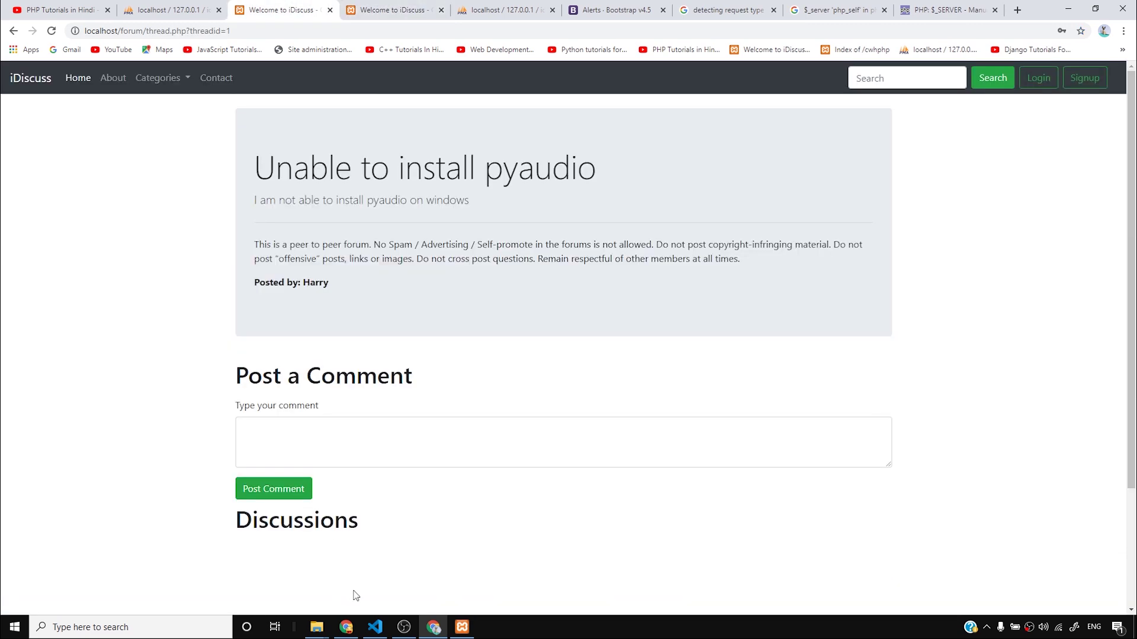
Switch to Visual Studio Code and examine how threadlist.php uses $noResult to handle a category without threads.
click(374, 627)
click(195, 40)
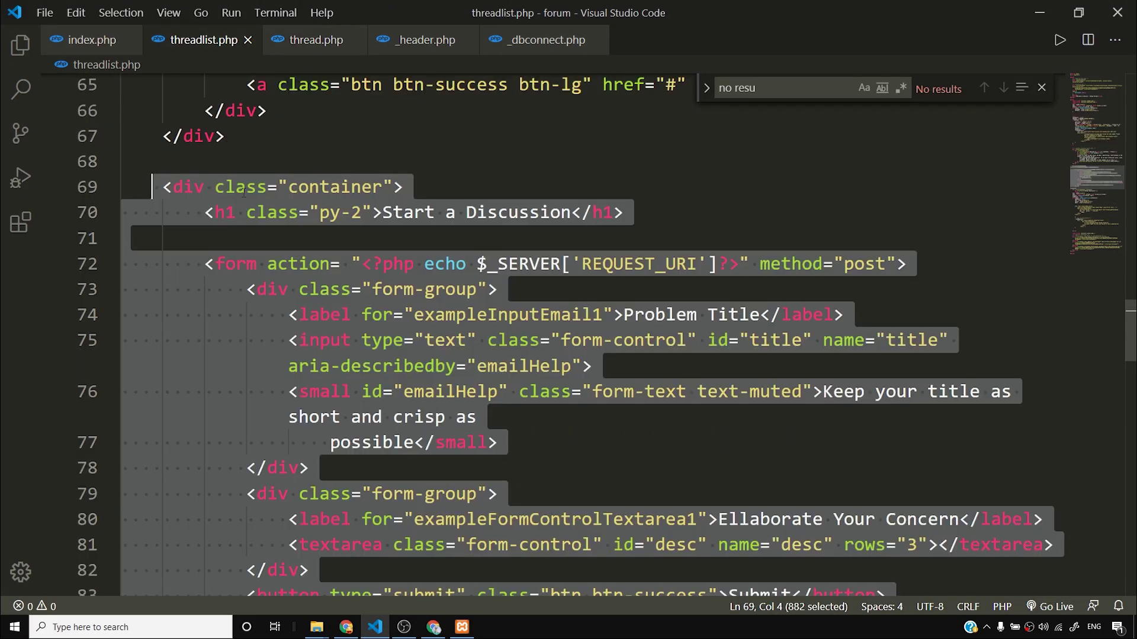
scroll(273, 215, down, 5)
scroll(291, 215, down, 3)
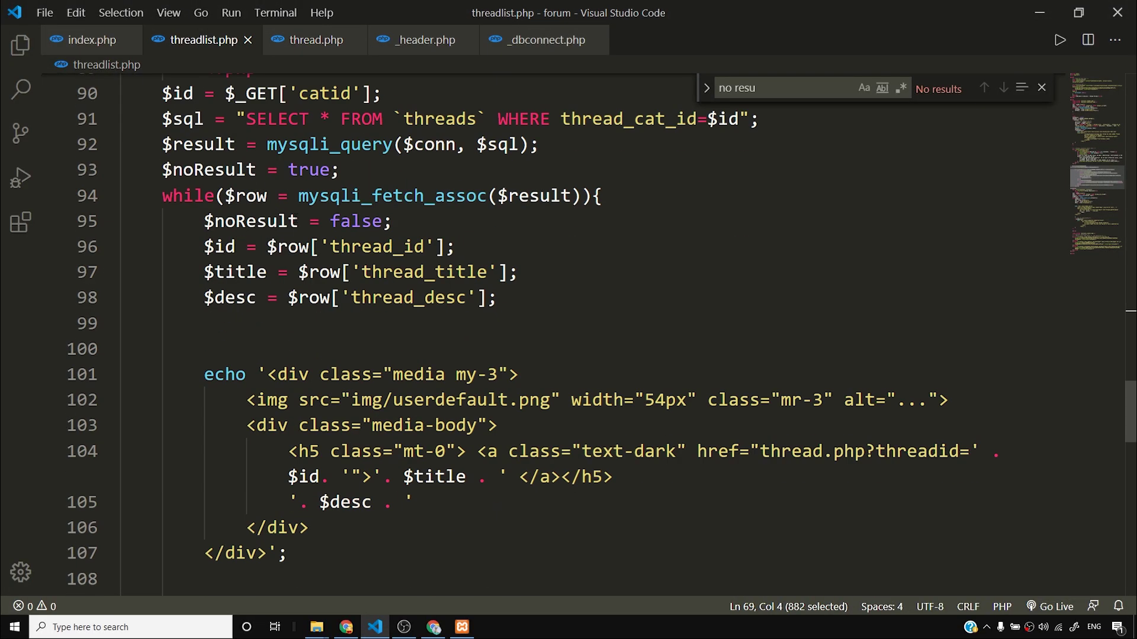
click(333, 195)
key(Down)
key(Down)
key(End)
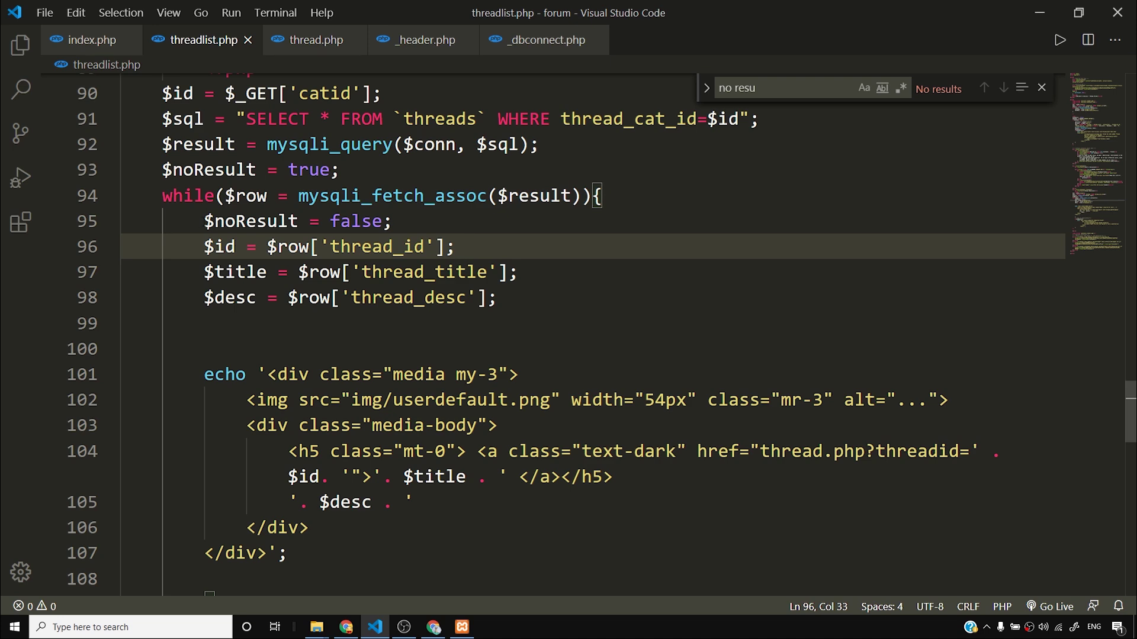
key(Up)
key(Home)
key(Up)
key(Up)
key(End)
key(shift+Left)
key(shift+Left)
key(shift+Left)
key(shift+Left)
key(shift+Left)
key(shift+Left)
key(shift+Left)
key(shift+Left)
key(shift+Left)
key(shift+Left)
key(shift+Left)
key(shift+Left)
key(shift+Left)
scroll(306, 277, down, 2)
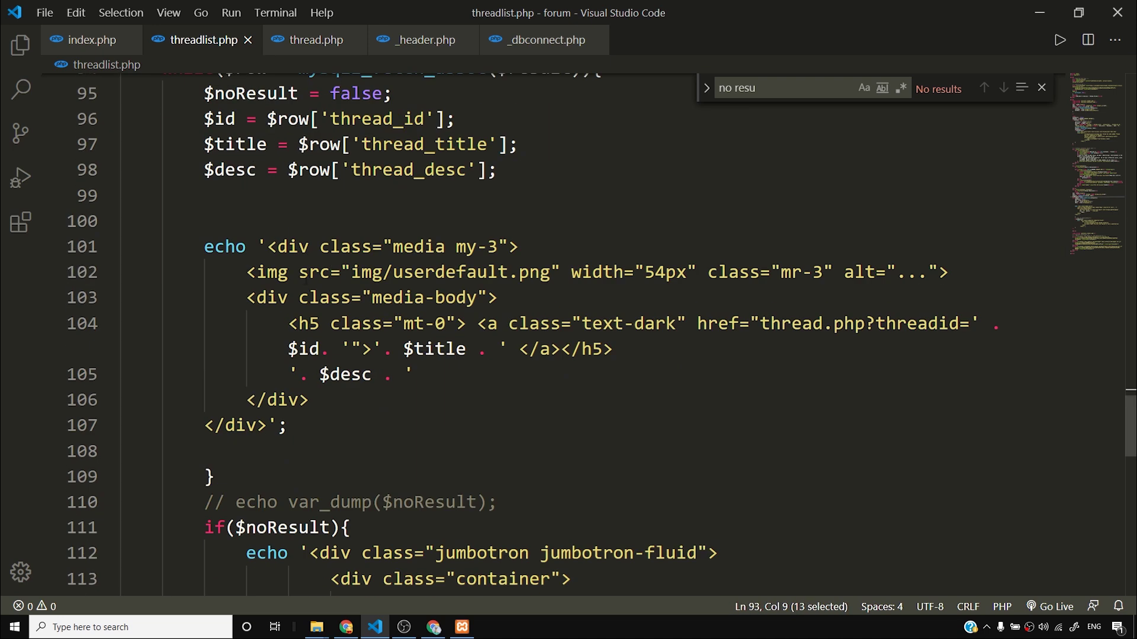
ctrl+scroll(292, 379, down, 3)
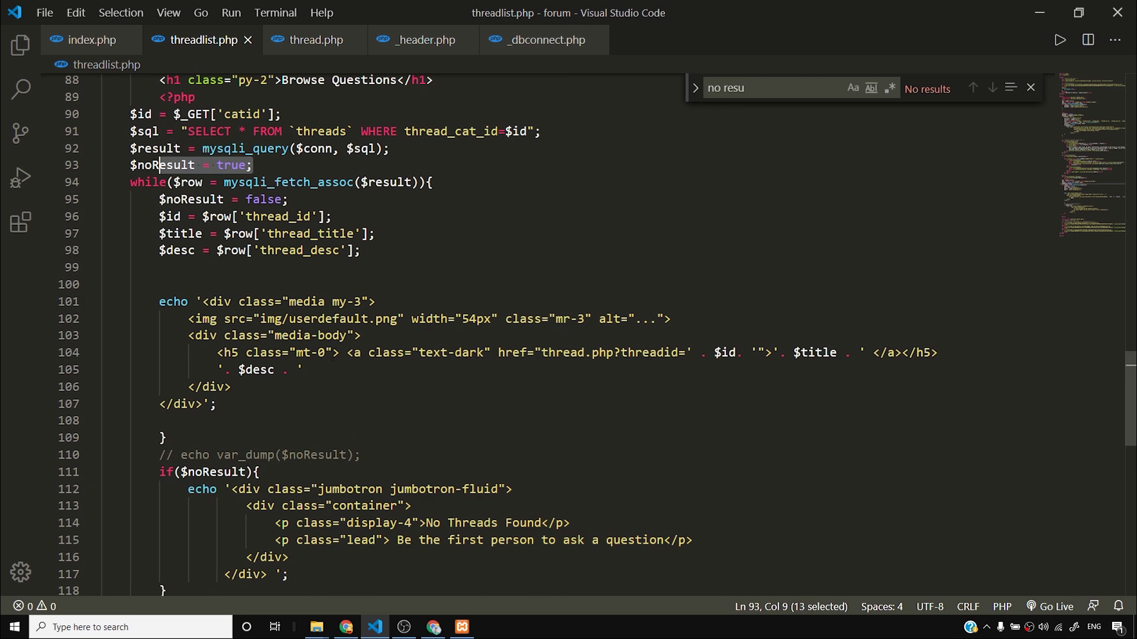
Remove the HTML comment markers around the PHP block under the Discussions heading in thread.php, and save.
click(320, 40)
scroll(322, 308, down, 4)
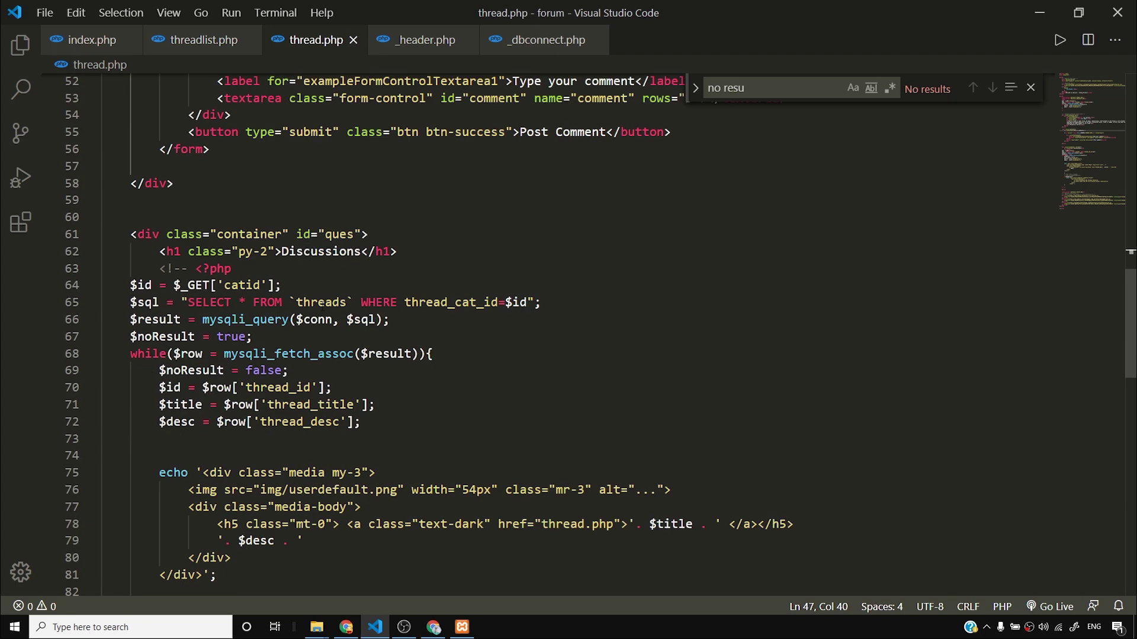
ctrl+scroll(322, 303, down, 5)
ctrl+scroll(322, 306, up, 5)
ctrl+scroll(342, 243, down, 2)
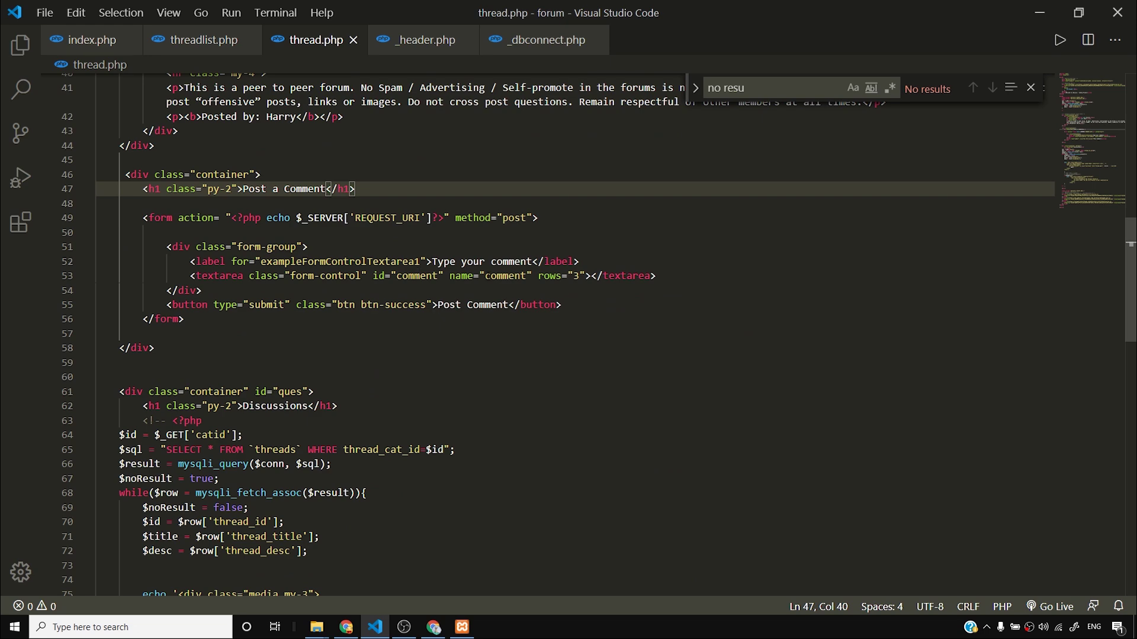
scroll(445, 294, down, 4)
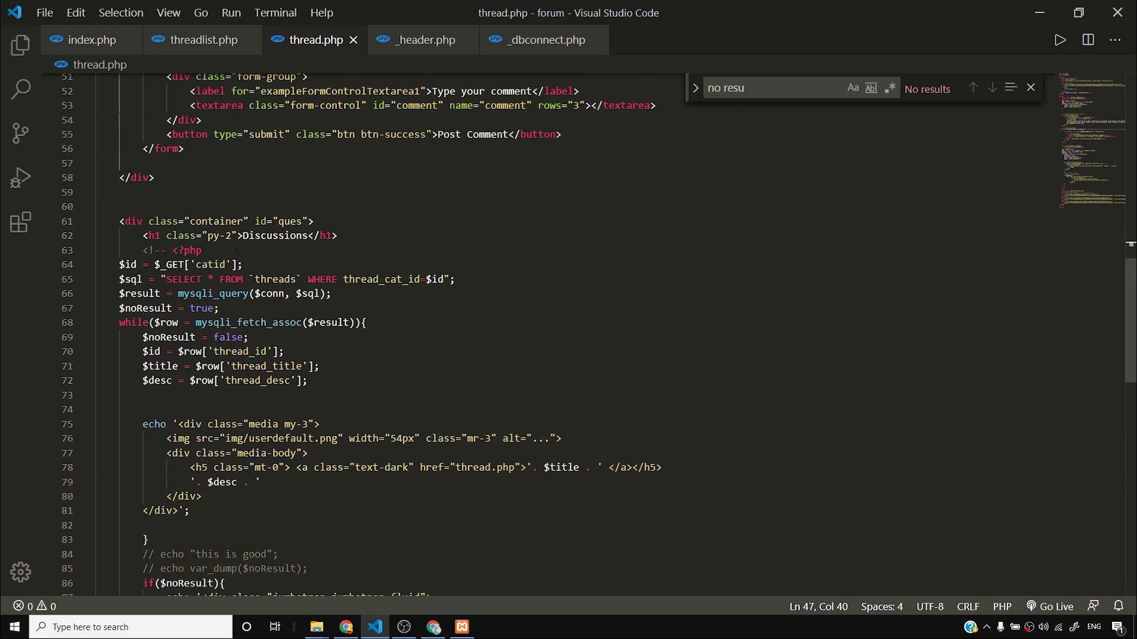
drag(137, 250, 173, 249)
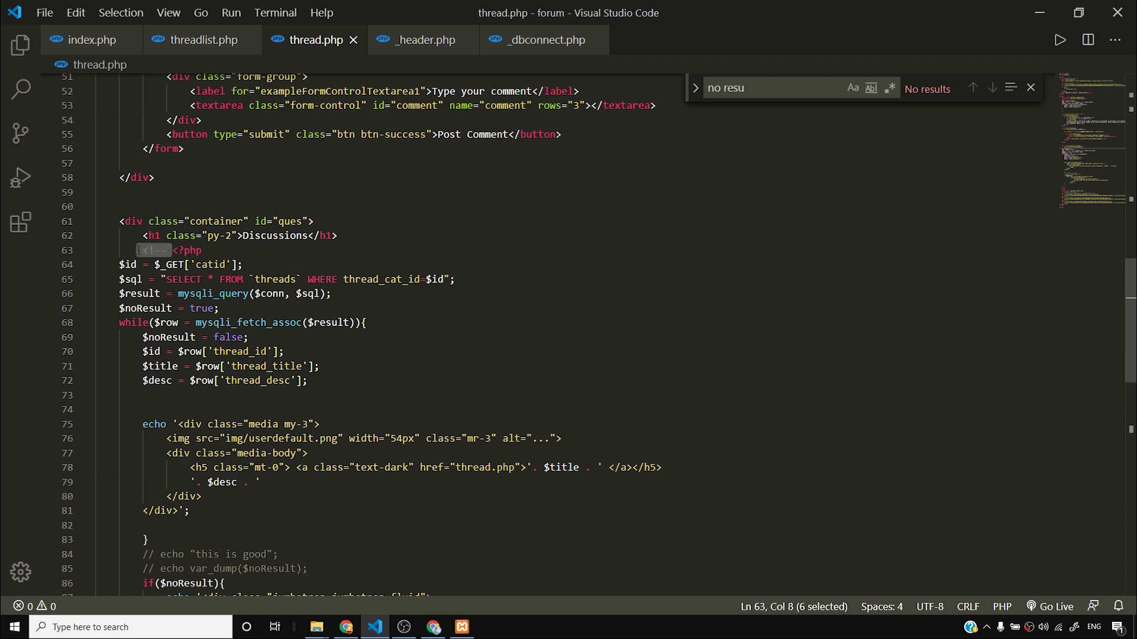
key(BackSpace)
scroll(184, 513, down, 5)
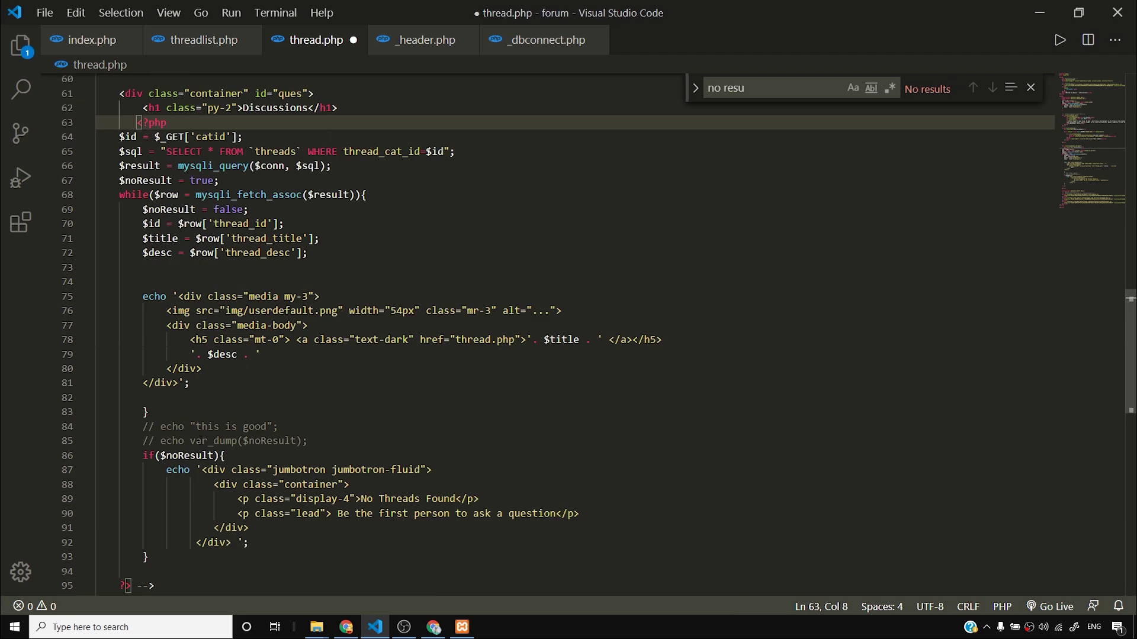
drag(137, 501, 179, 497)
key(BackSpace)
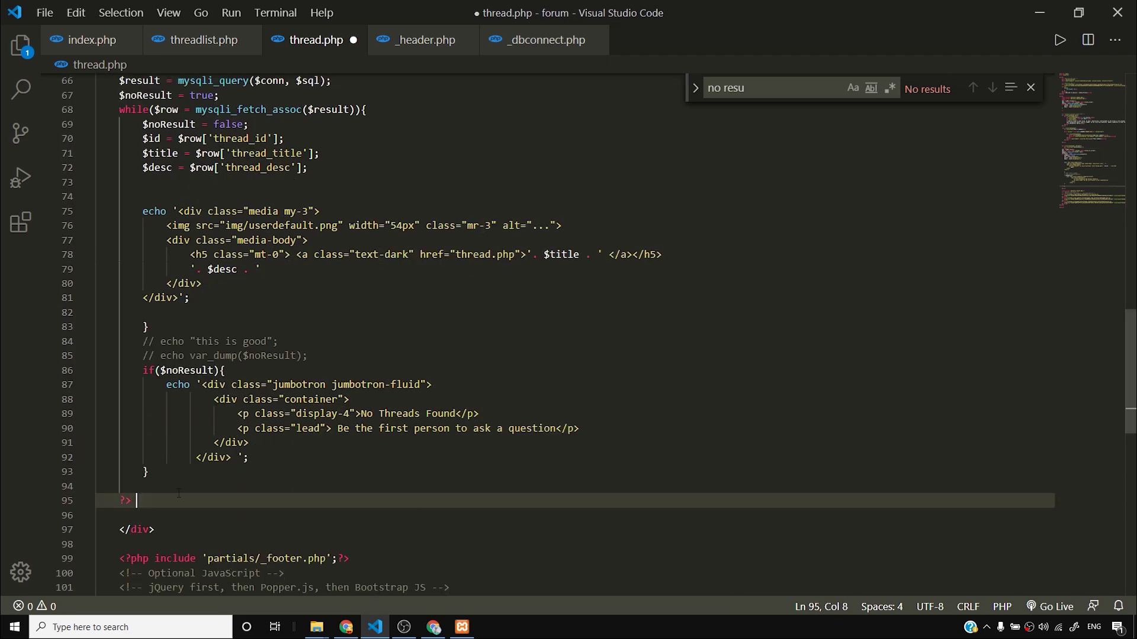
key(ctrl+s)
Make the Discussions query in thread.php select from the comments table, and save.
scroll(178, 486, up, 4)
ctrl+scroll(241, 401, up, 1)
ctrl+scroll(242, 401, up, 2)
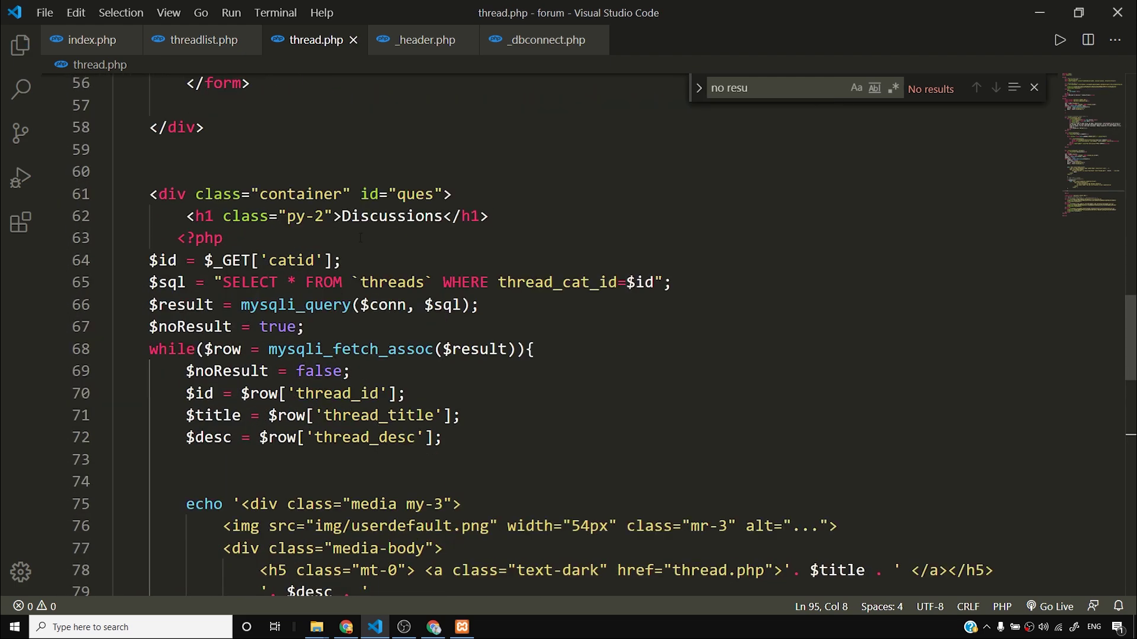
double_click(392, 283)
text(comments)
key(ctrl+s)
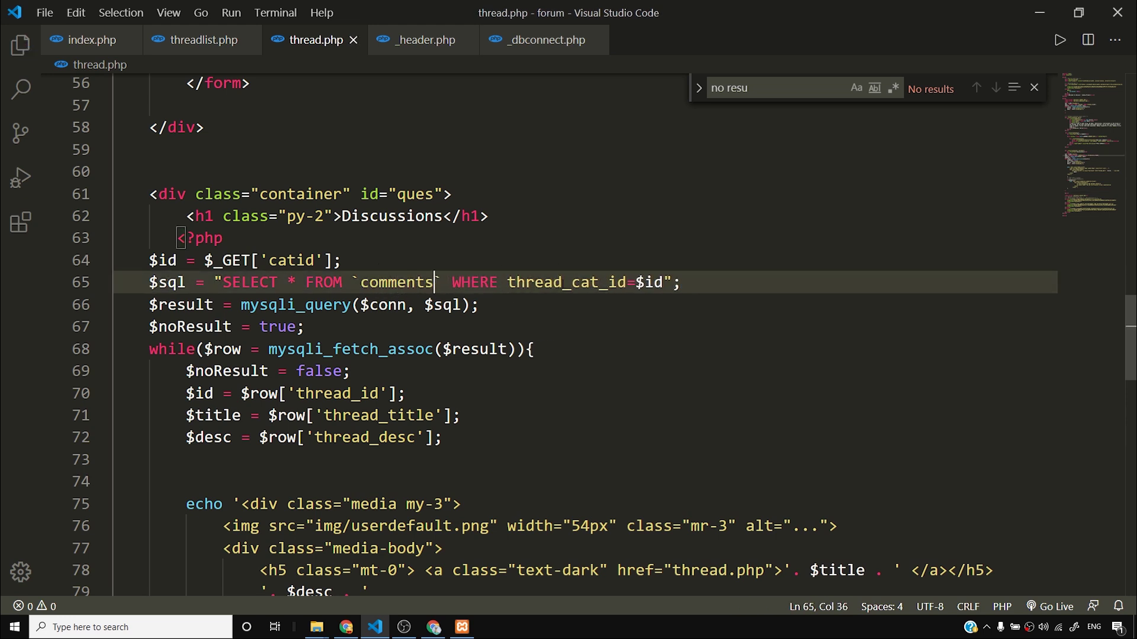
Change the query's WHERE column to thread_id and save thread.php.
drag(636, 282, 655, 282)
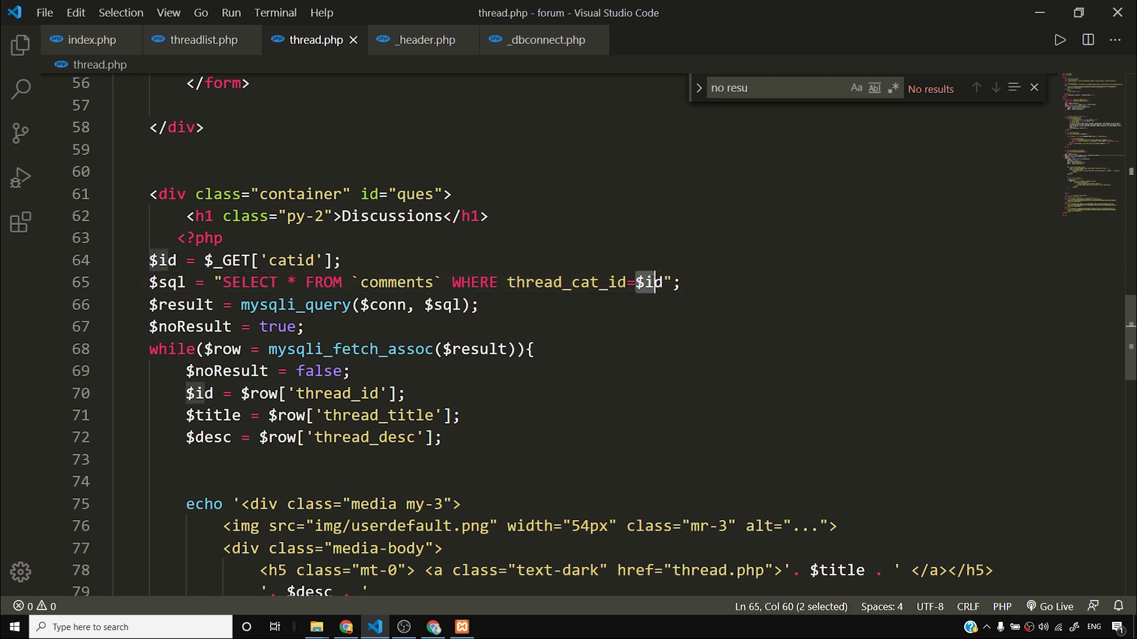
drag(572, 282, 599, 282)
key(BackSpace)
key(BackSpace)
key(ctrl+s)
In Chrome, review the threads and comments tables in phpMyAdmin, close the Django forum tab, and view the thread page.
click(434, 627)
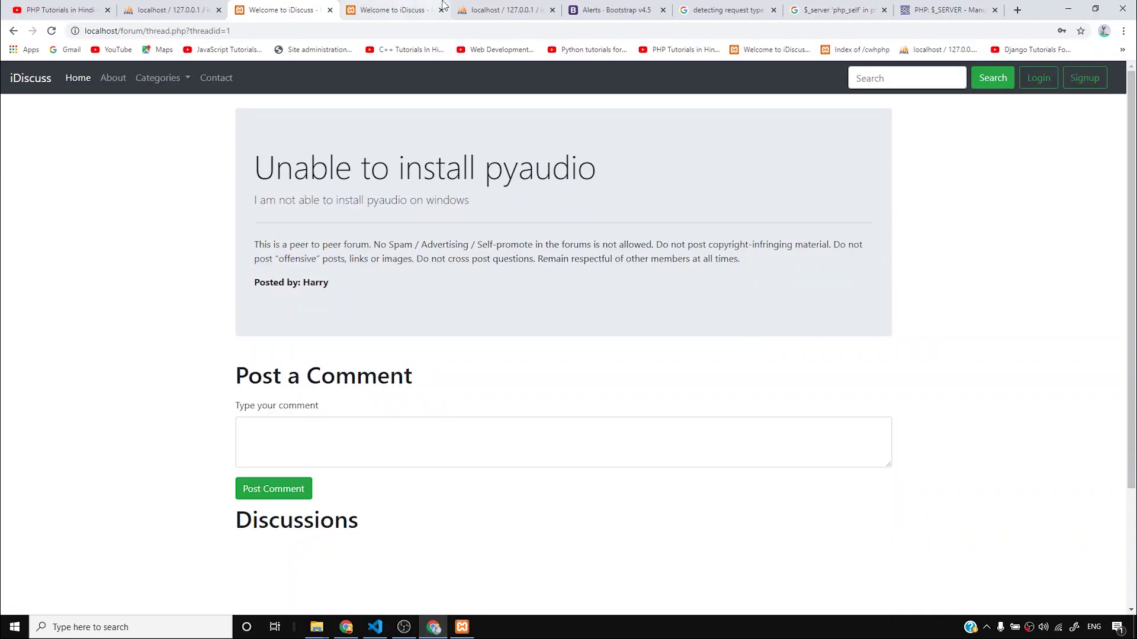
click(473, 10)
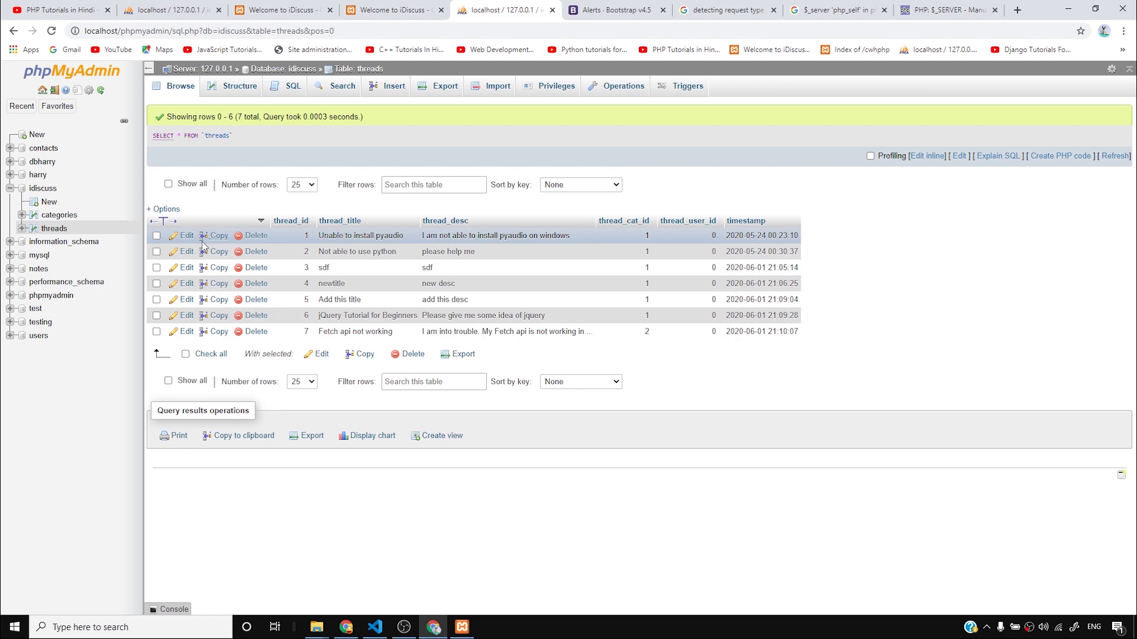
click(195, 9)
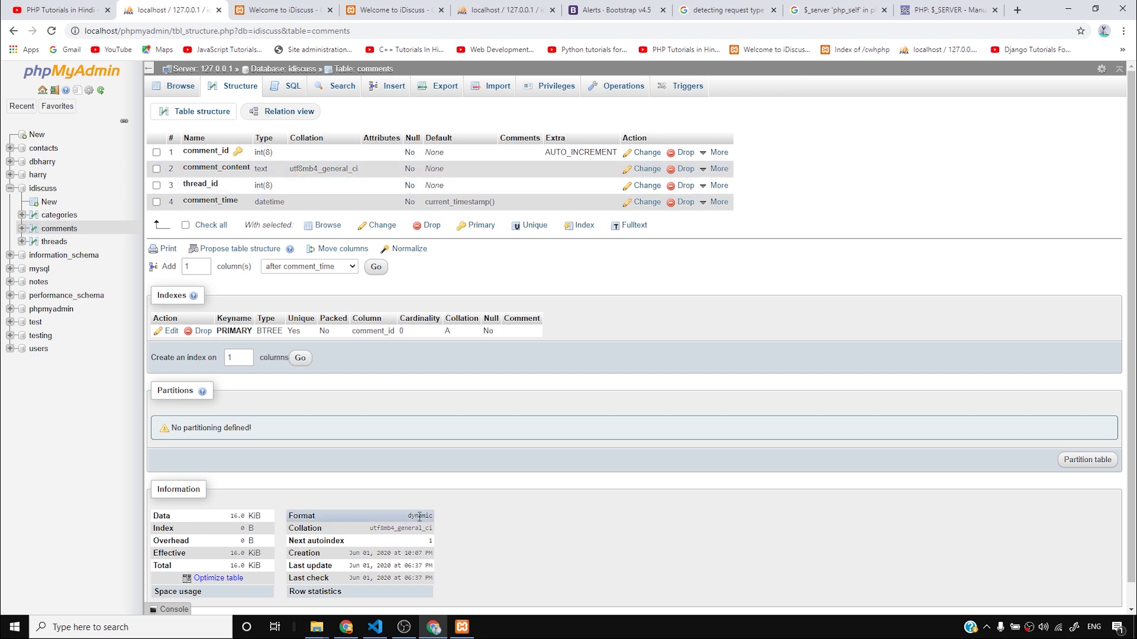
click(283, 7)
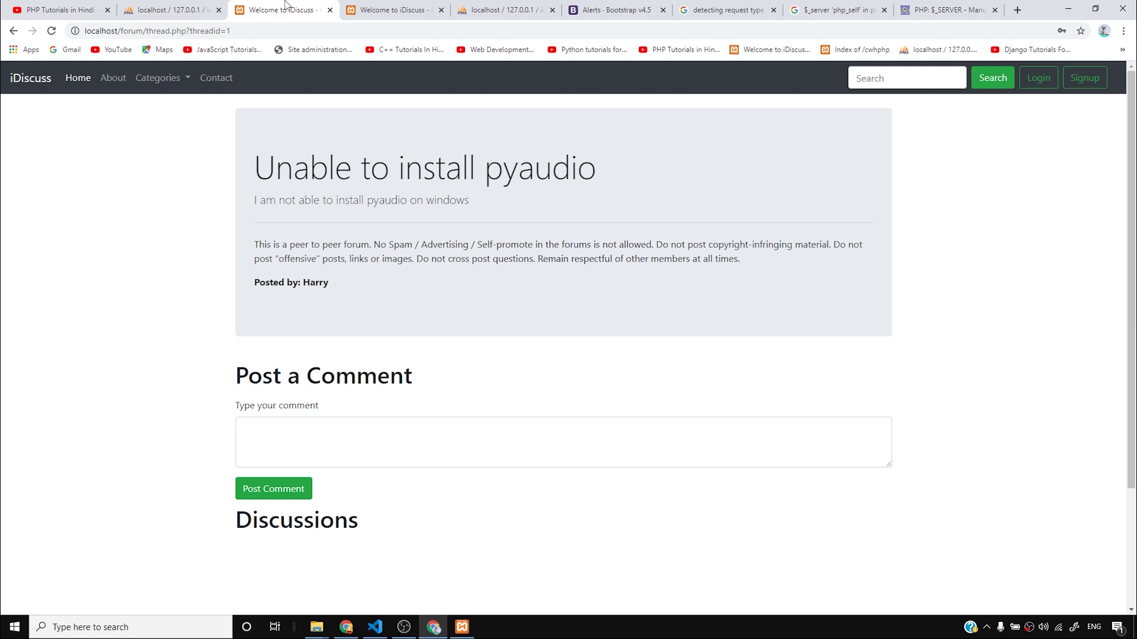
click(396, 9)
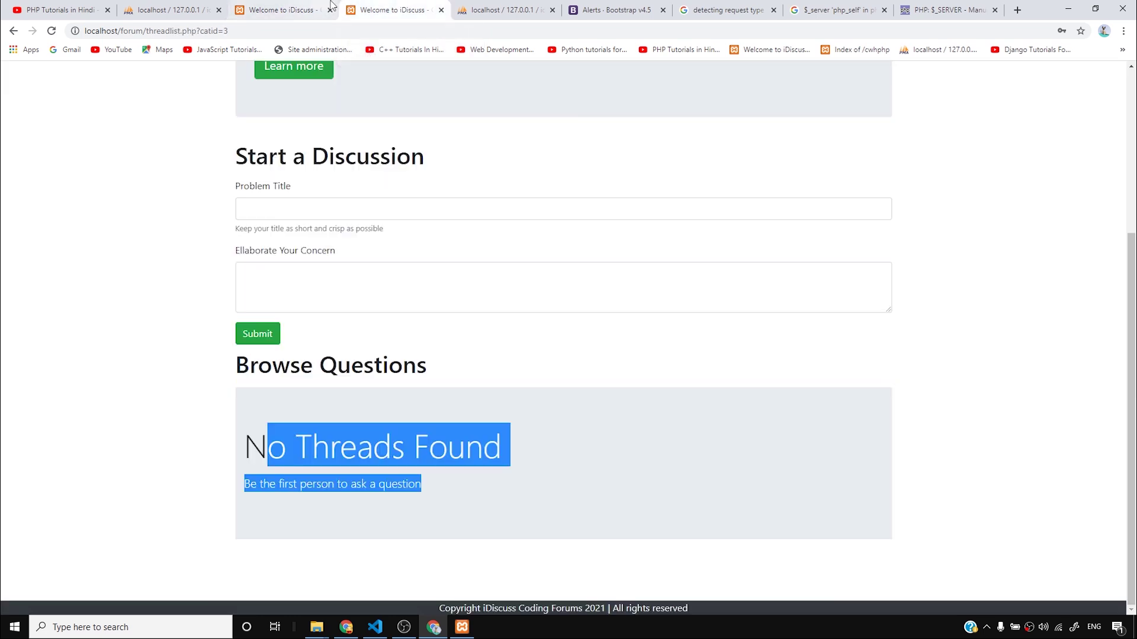
click(441, 10)
scroll(393, 317, down, 3)
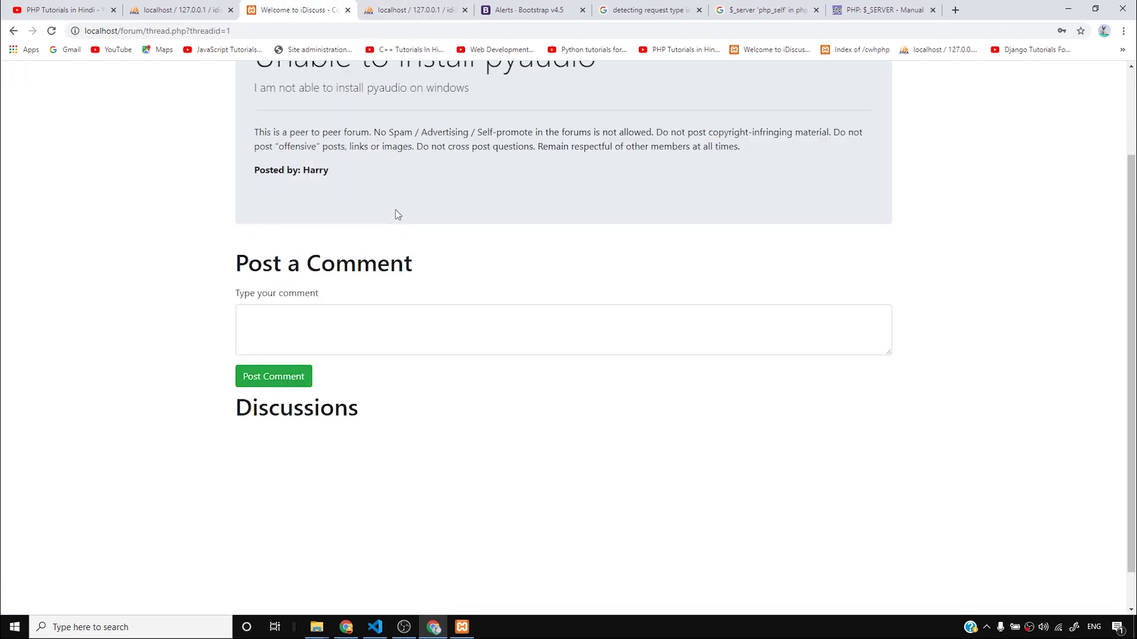
Back in Visual Studio Code, review the comments query and the row variables in thread.php.
click(375, 627)
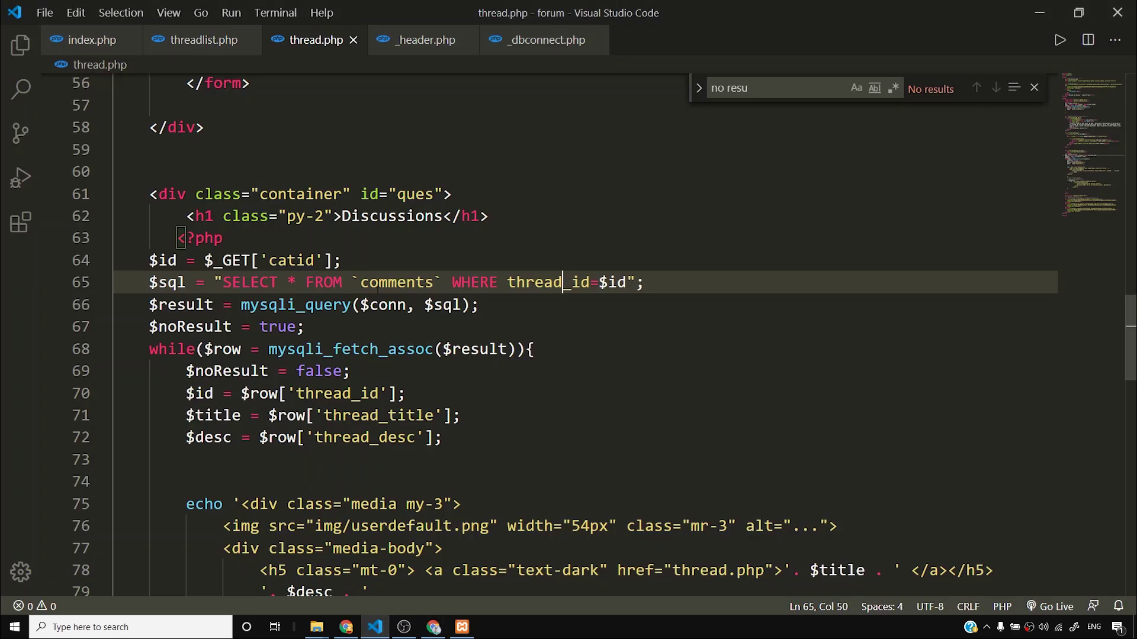
drag(660, 282, 277, 282)
click(277, 282)
scroll(533, 332, down, 1)
double_click(338, 309)
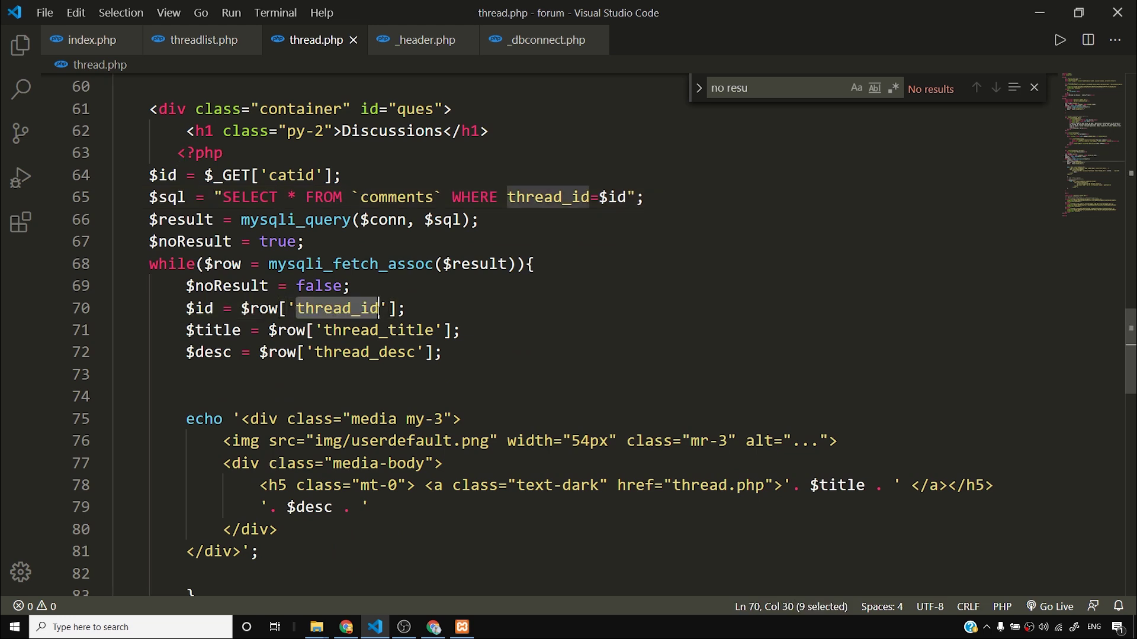
key(End)
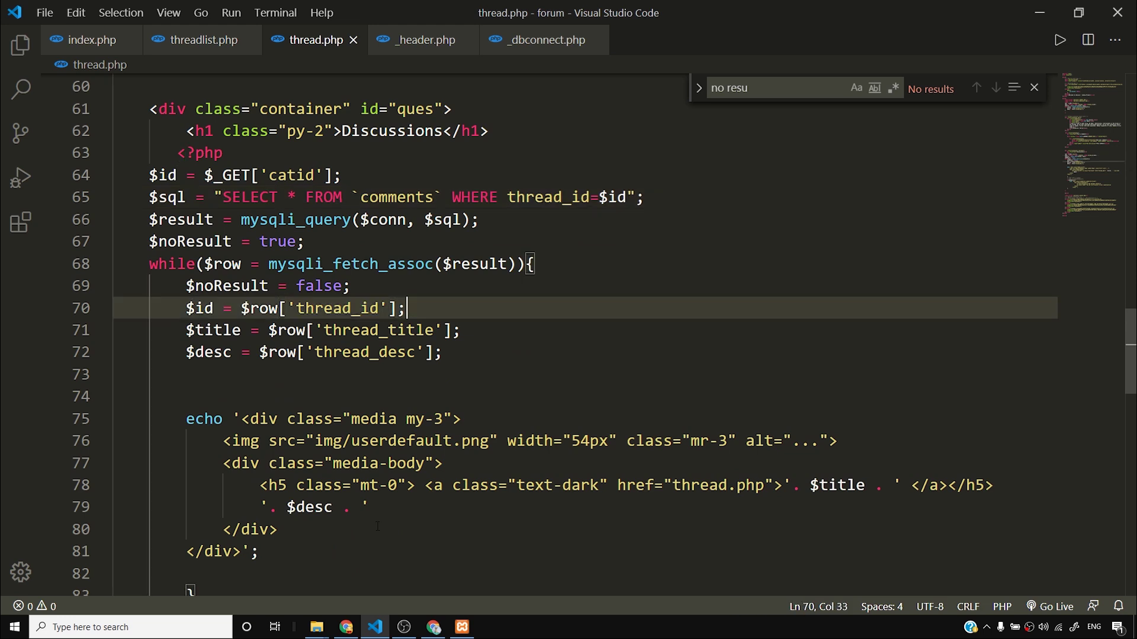
In Chrome's phpMyAdmin, start adding one column after thread_id in the comments table.
click(434, 627)
click(189, 10)
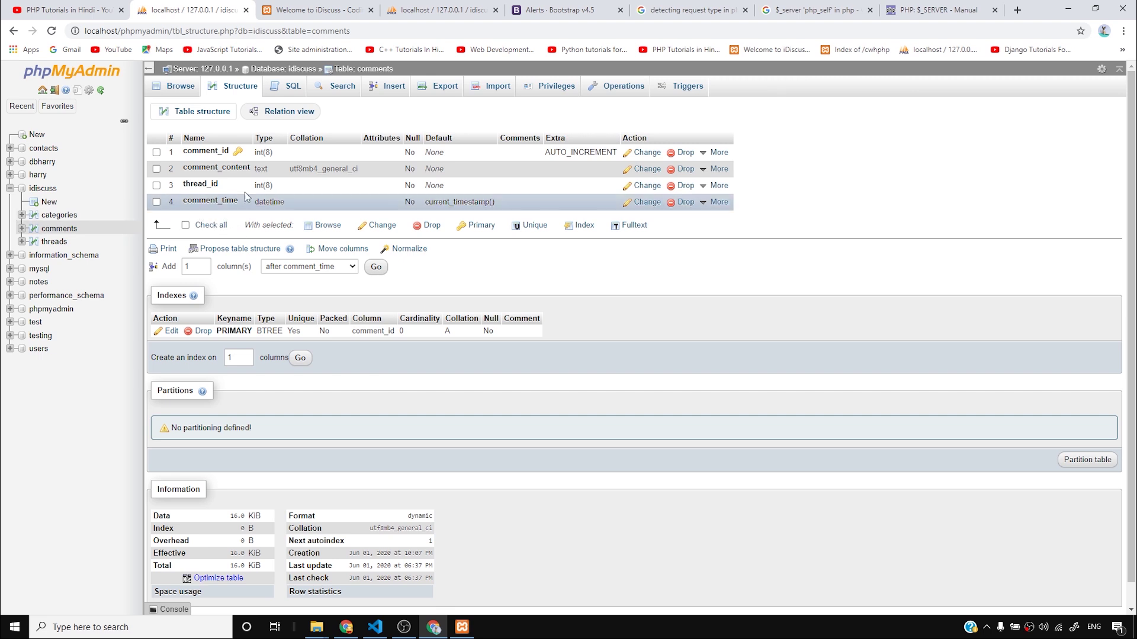
click(368, 227)
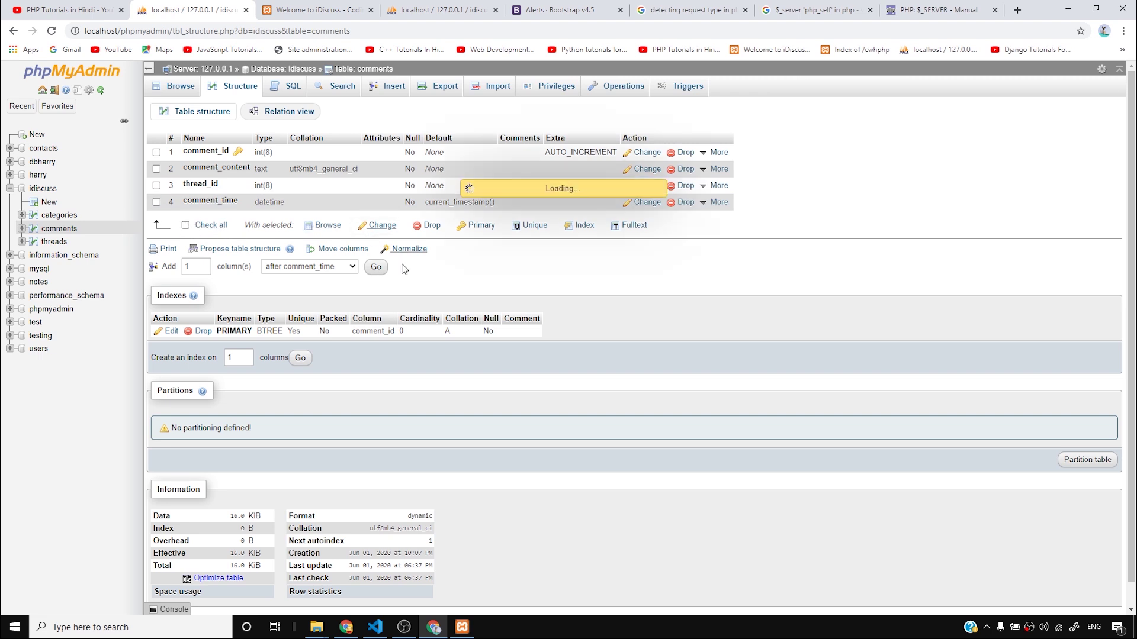
scroll(332, 249, down, 1)
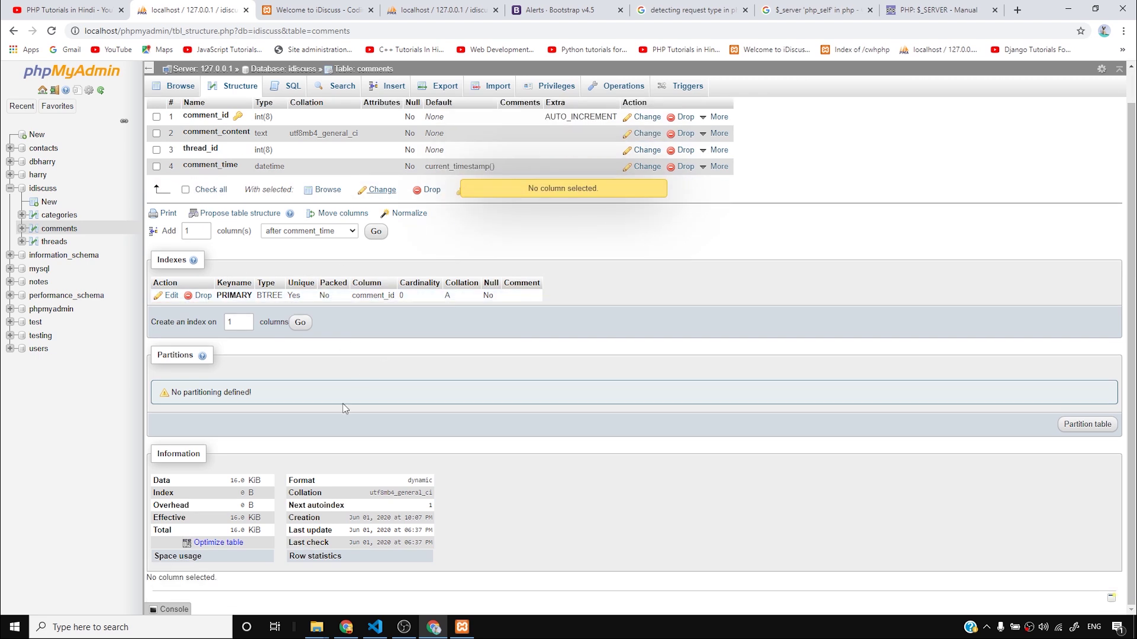
click(332, 231)
click(314, 274)
click(373, 234)
Name the new column comment_by with type INT and length 8, save it, and view the comments table structure.
click(191, 122)
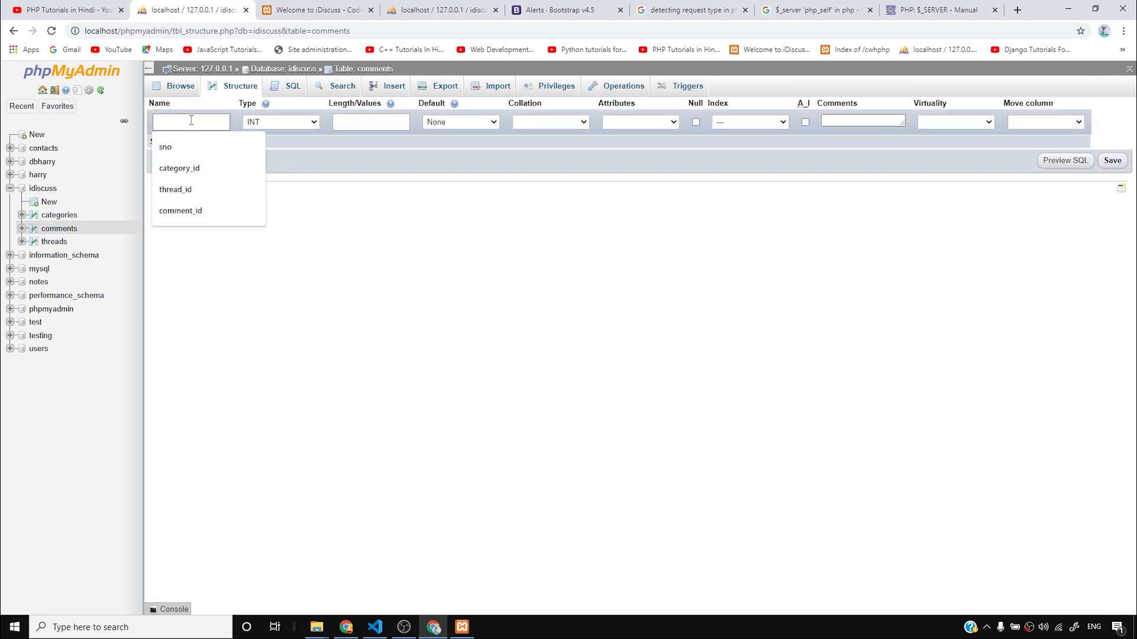
text(commne)
key(BackSpace)
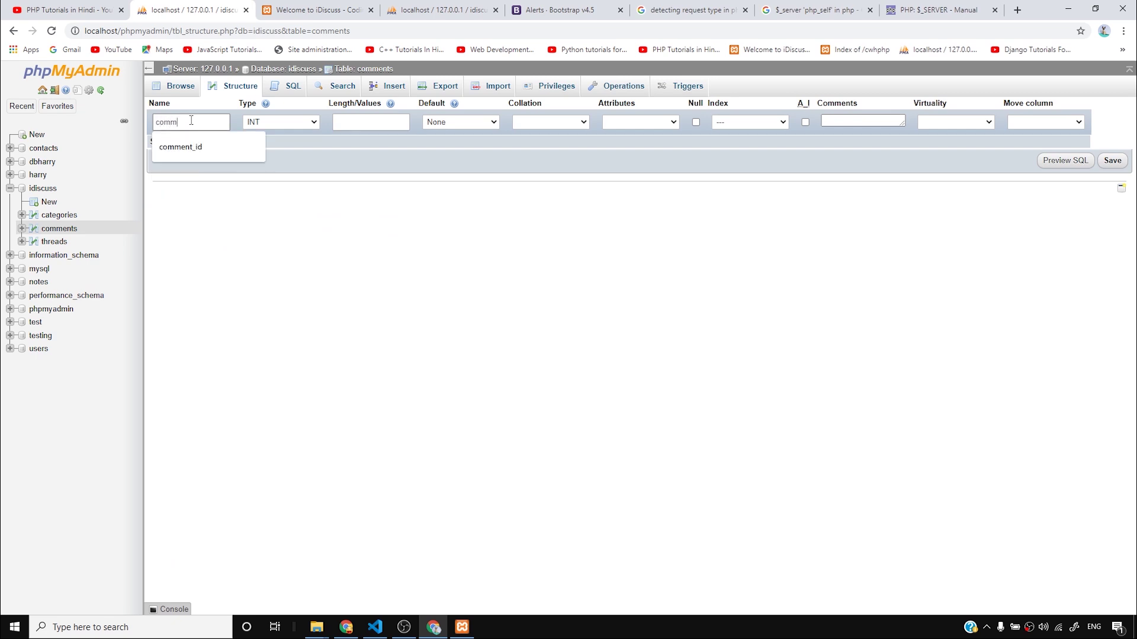
text(ent_by)
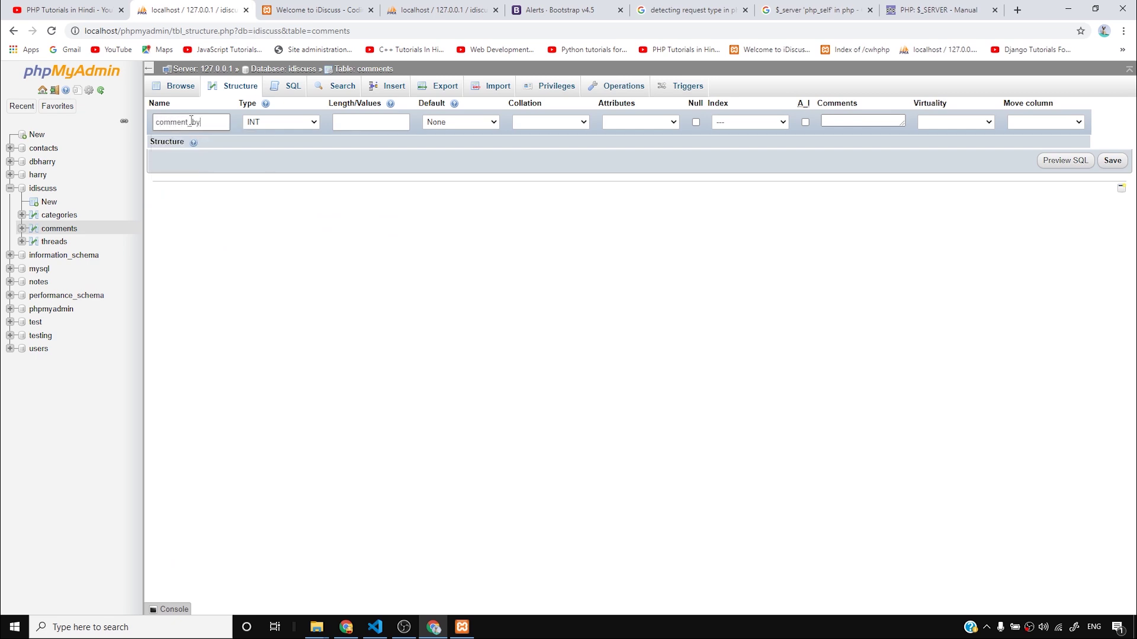
click(358, 124)
text(8)
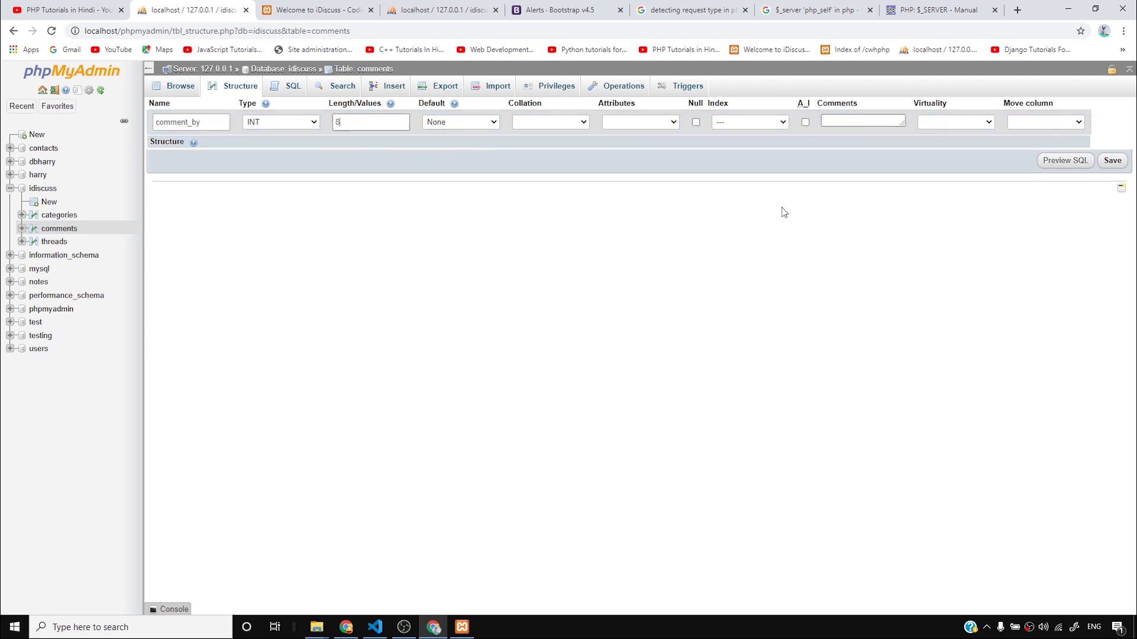
click(1112, 161)
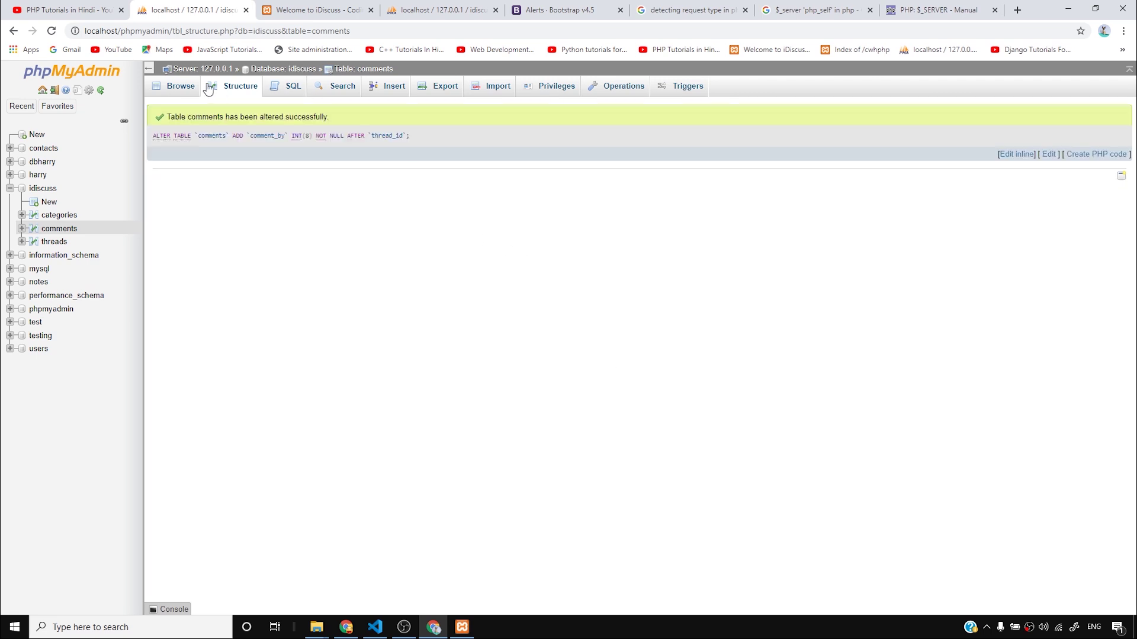
click(218, 87)
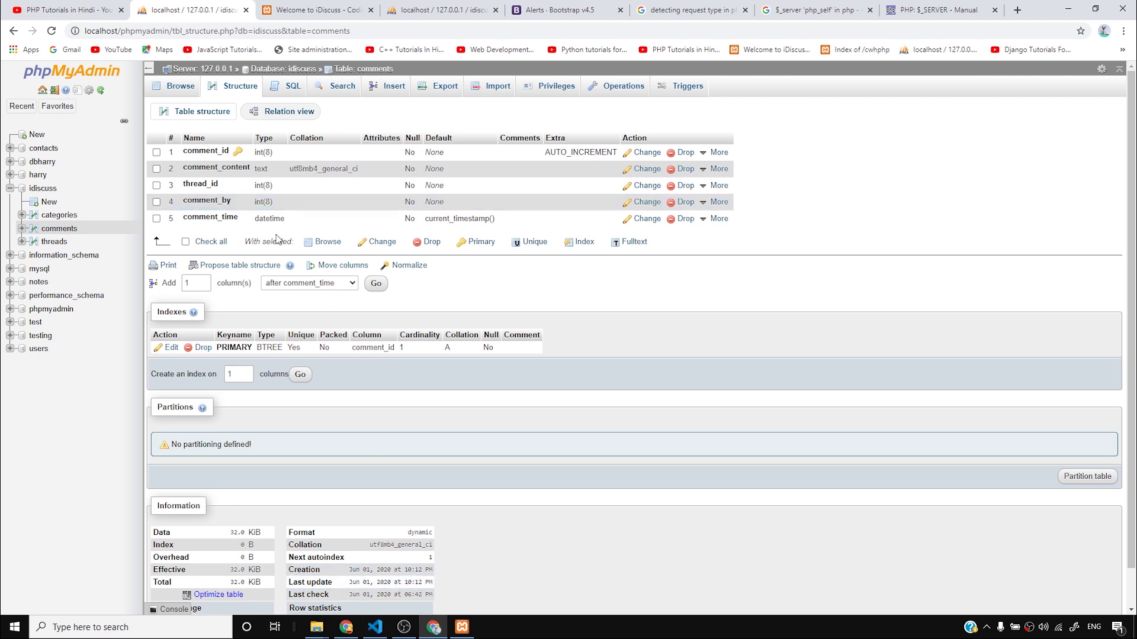
In Visual Studio Code, rename the $title variable in the comments loop of thread.php to $content.
click(375, 627)
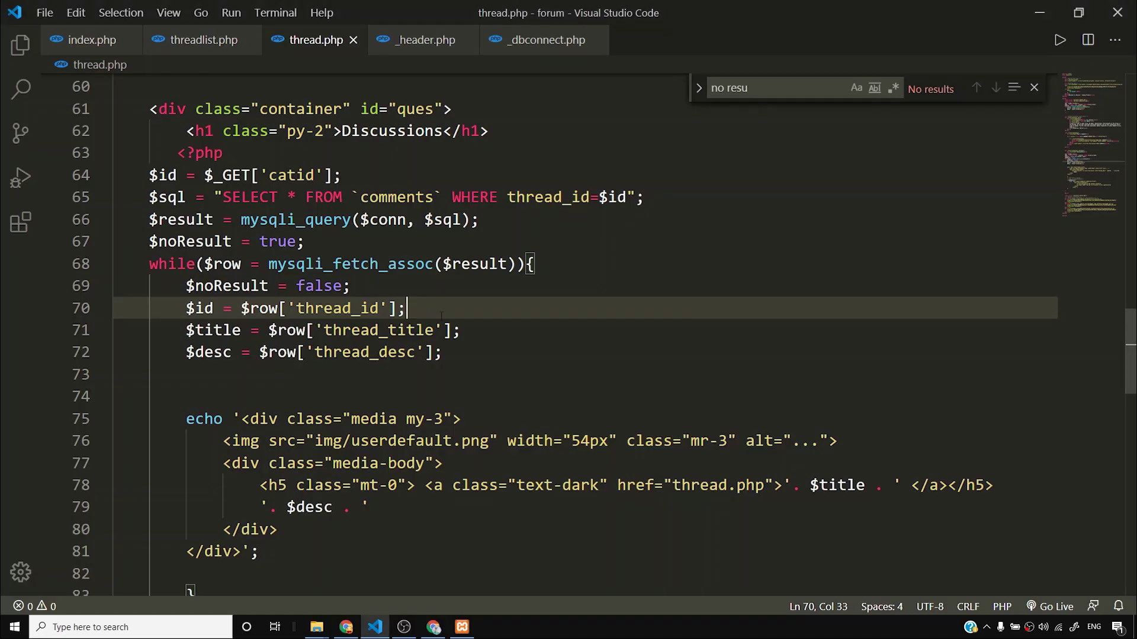
drag(379, 308, 296, 309)
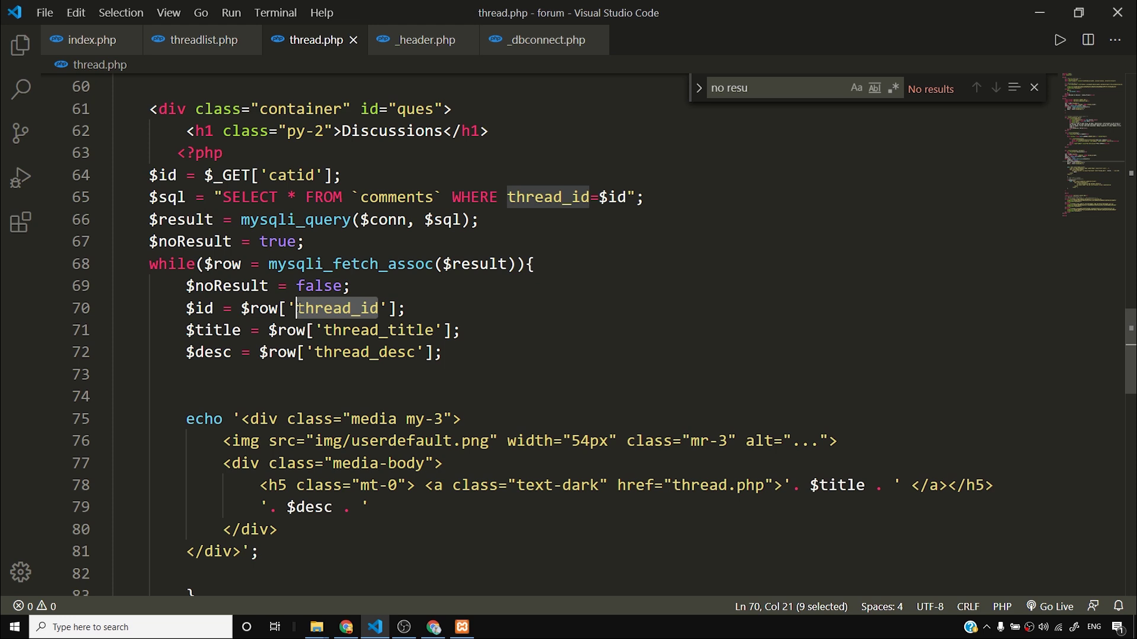
drag(434, 329, 333, 330)
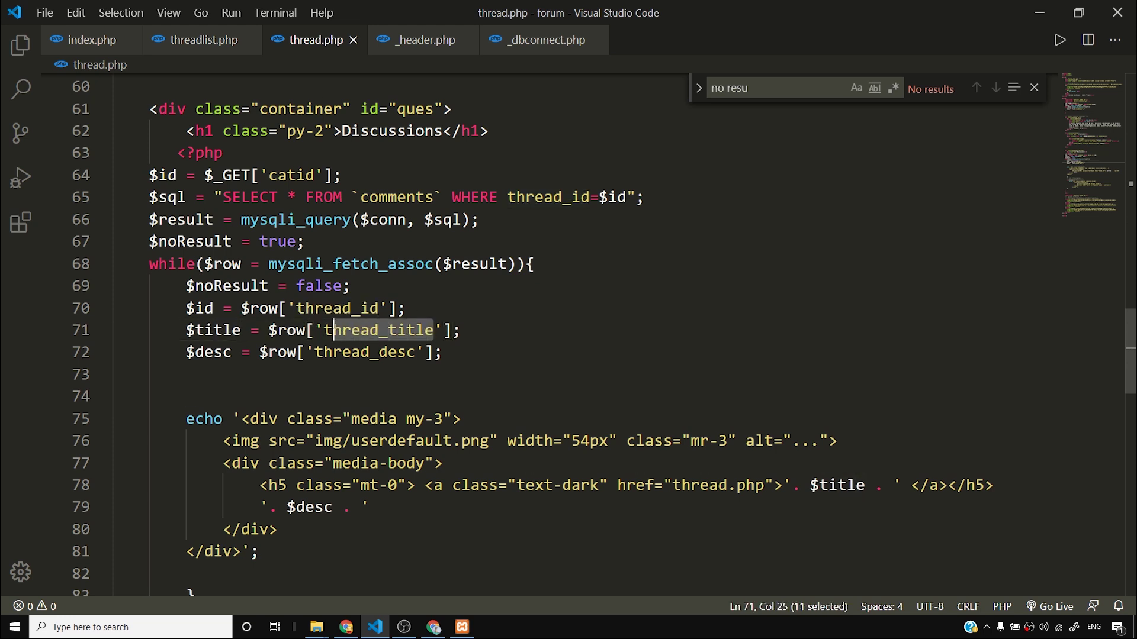
double_click(229, 330)
text($con)
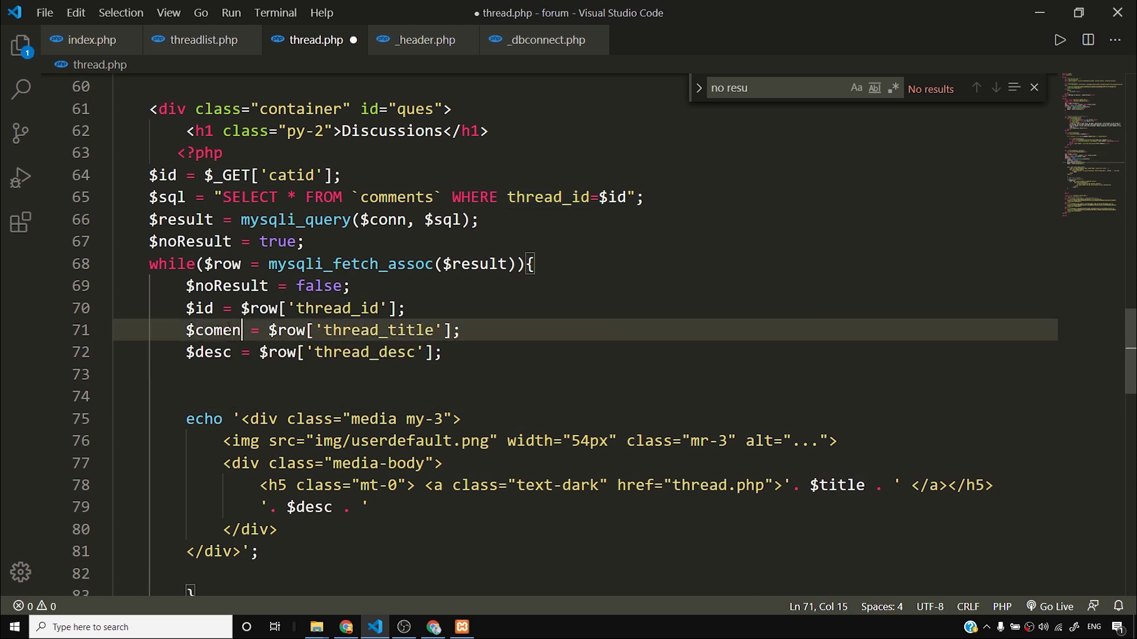
text(tent)
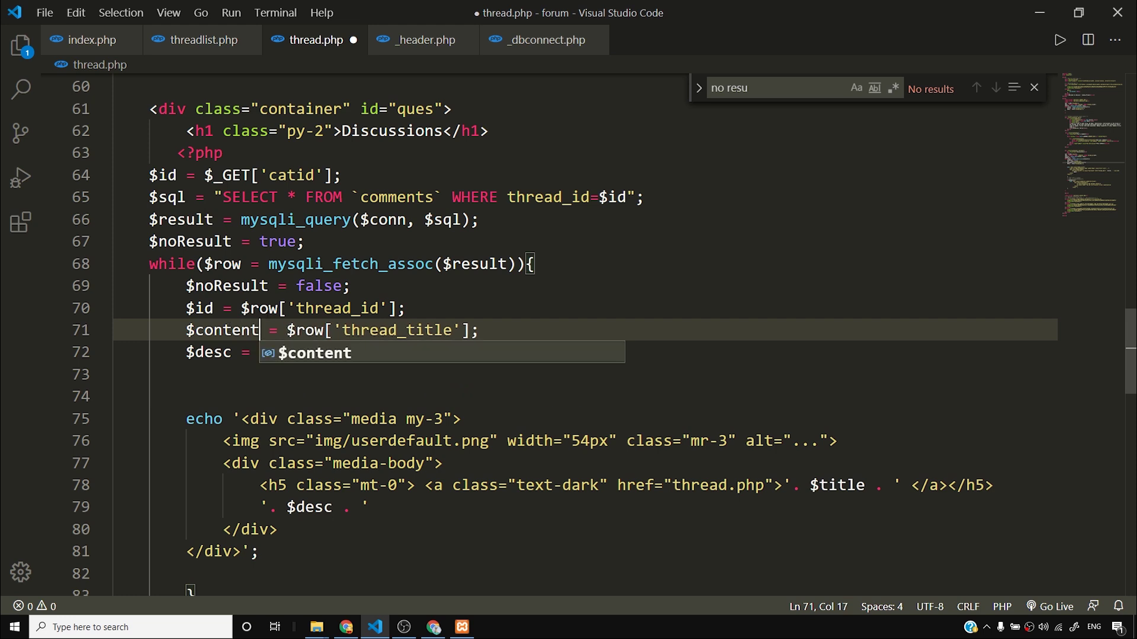
Make the $id variable in the comments loop read the comment_id row key.
double_click(338, 308)
click(305, 308)
key(Delete)
key(Delete)
key(Delete)
key(Delete)
key(Delete)
key(BackSpace)
text(comment)
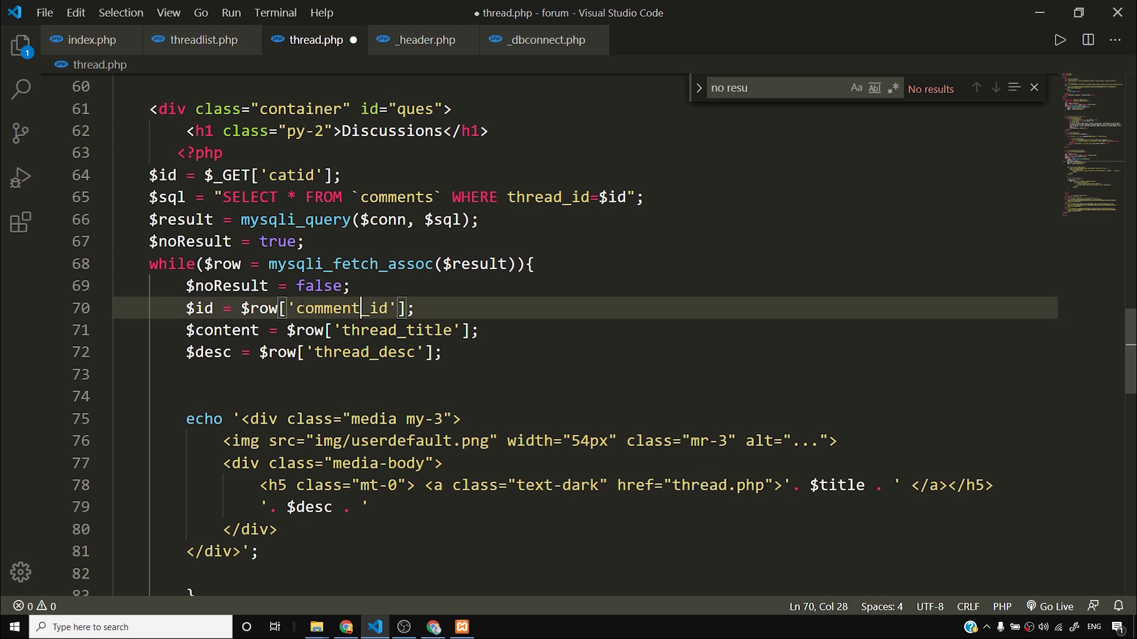
Make the $content variable read the comment_content row key, and save thread.php.
key(Down)
key(ctrl+d)
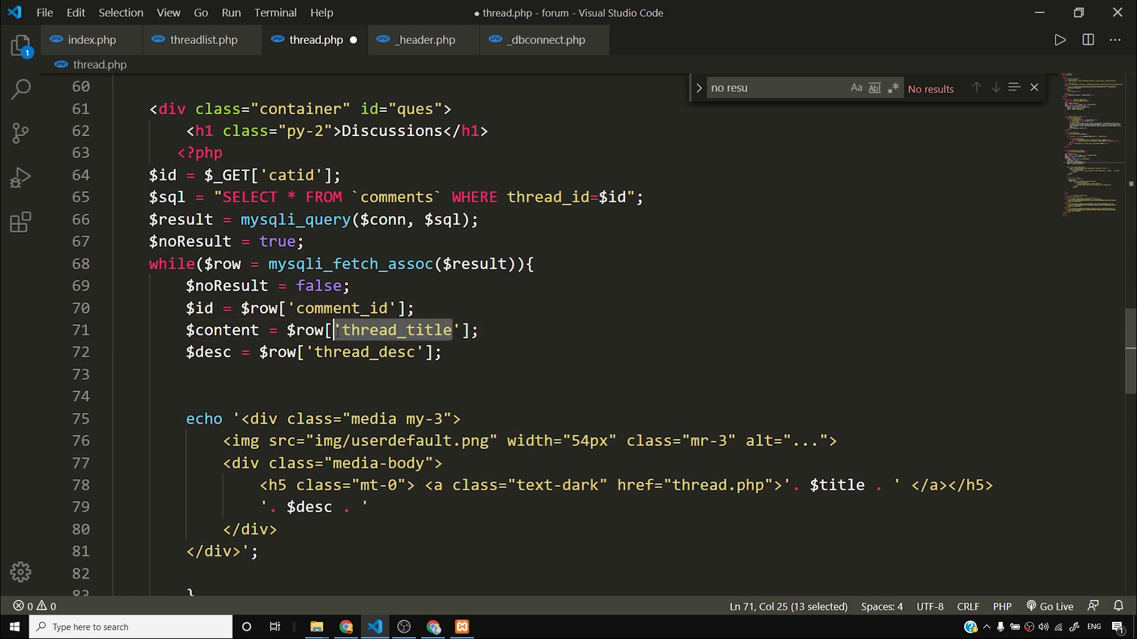
text(comment_)
key(BackSpace)
text(_content)
key(ctrl+s)
Delete the $desc assignment line from the comments loop and save thread.php.
key(ctrl+d)
key(End)
drag(524, 352, 527, 333)
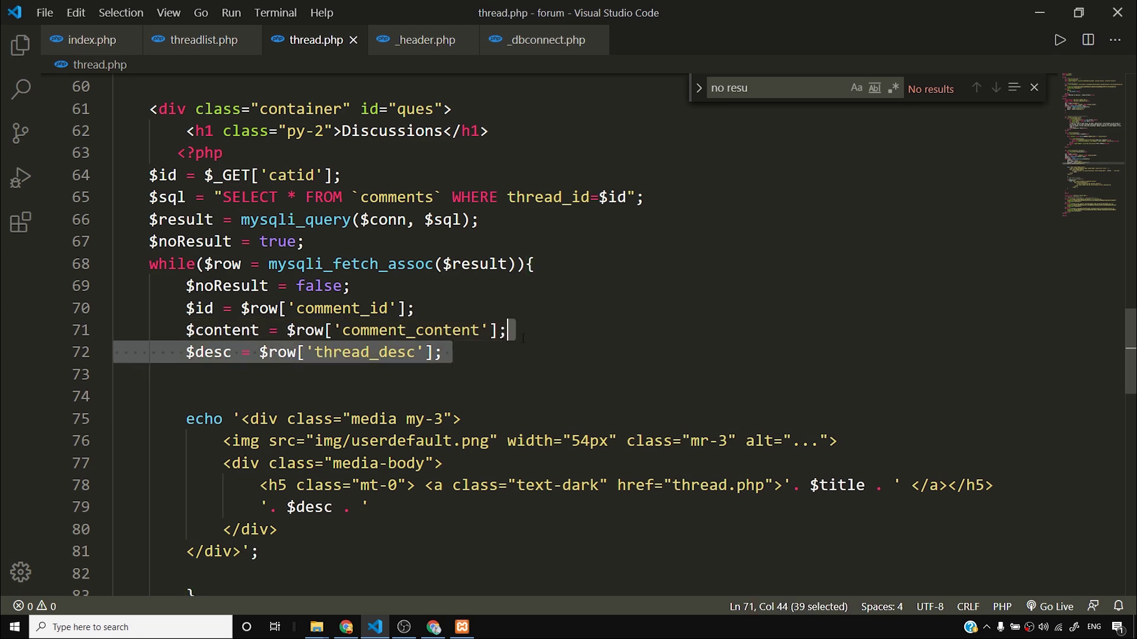
key(ctrl+s)
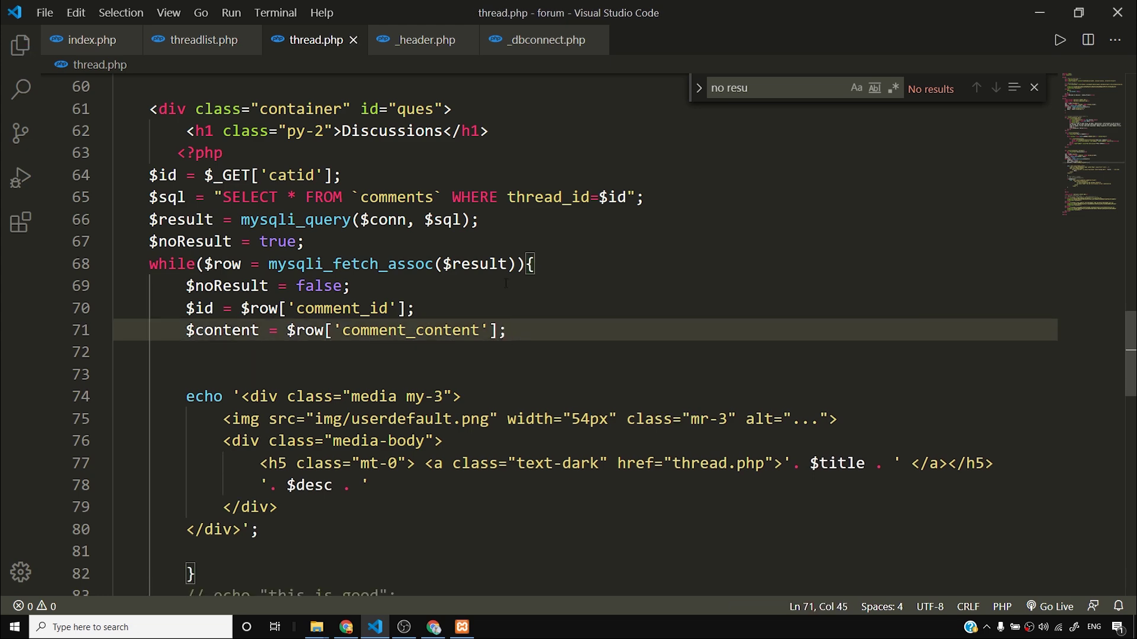
Cut the h5 heading with the linked $title out of the echoed media-body markup in the comments loop.
scroll(787, 349, down, 2)
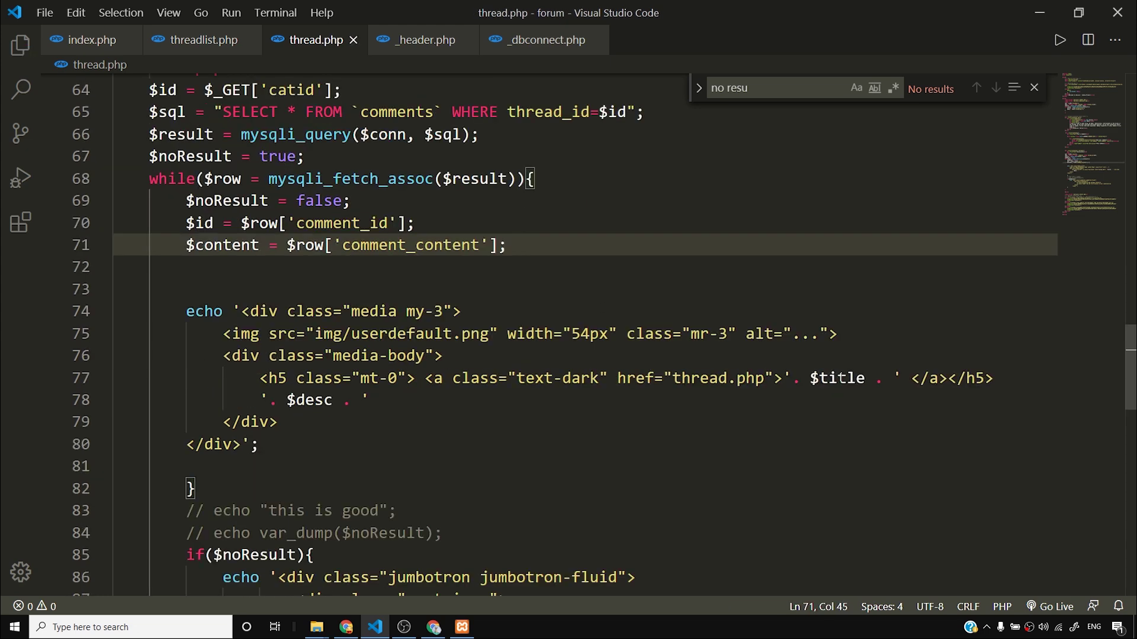
double_click(840, 378)
click(838, 378)
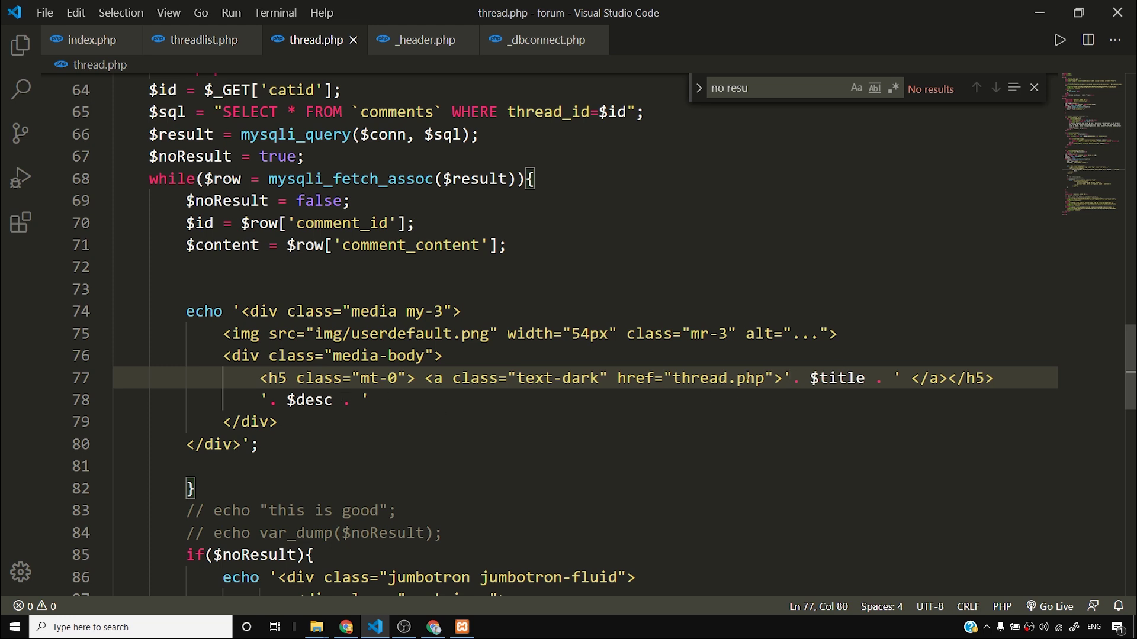
drag(947, 378, 414, 378)
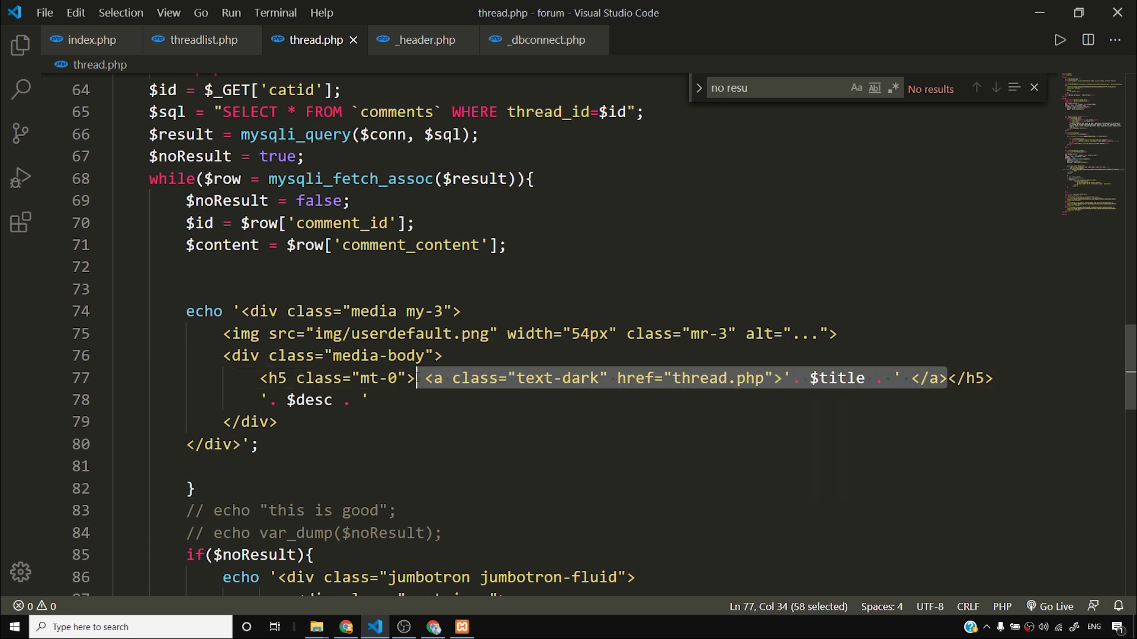
click(352, 377)
drag(250, 378, 1006, 379)
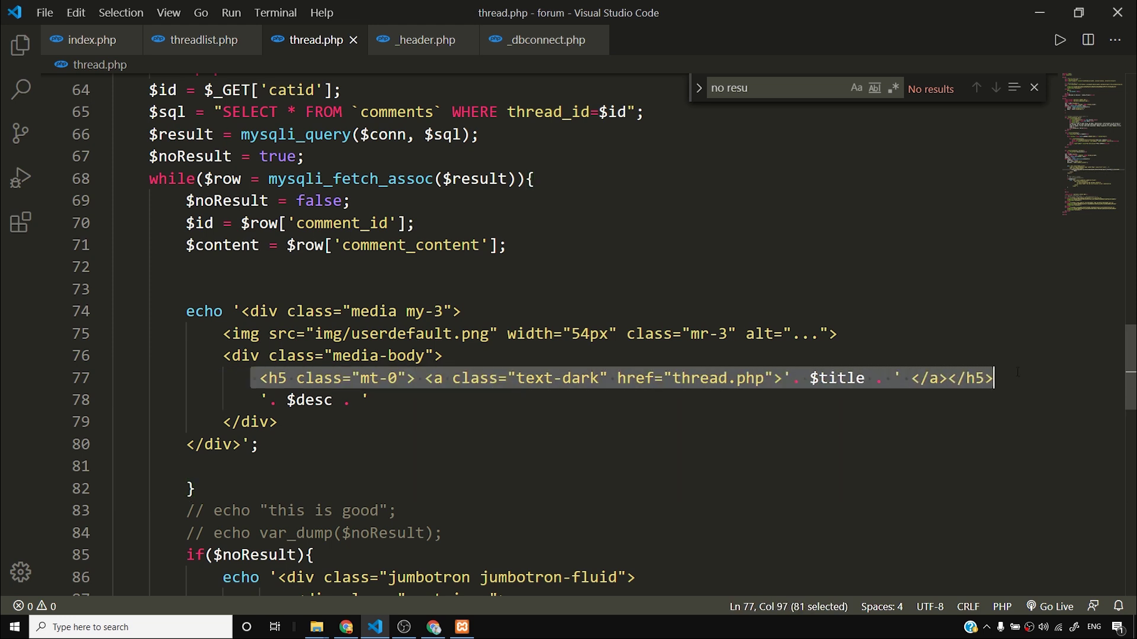
key(ctrl+x)
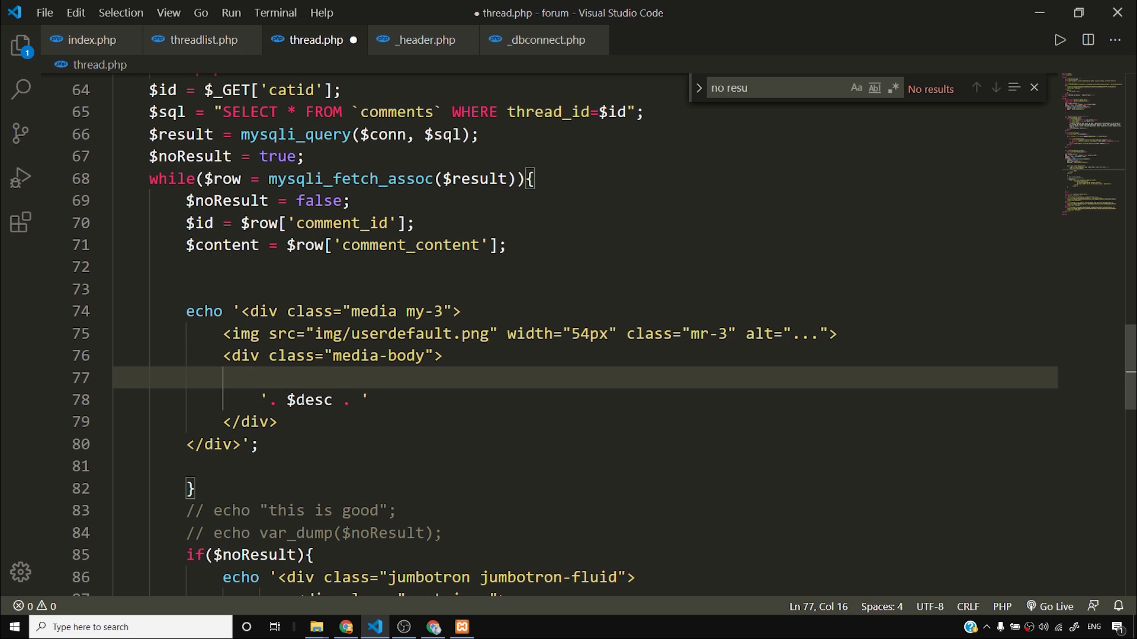
Output $content instead of $desc in the echoed media body, and save thread.php.
double_click(319, 401)
text(conetnt)
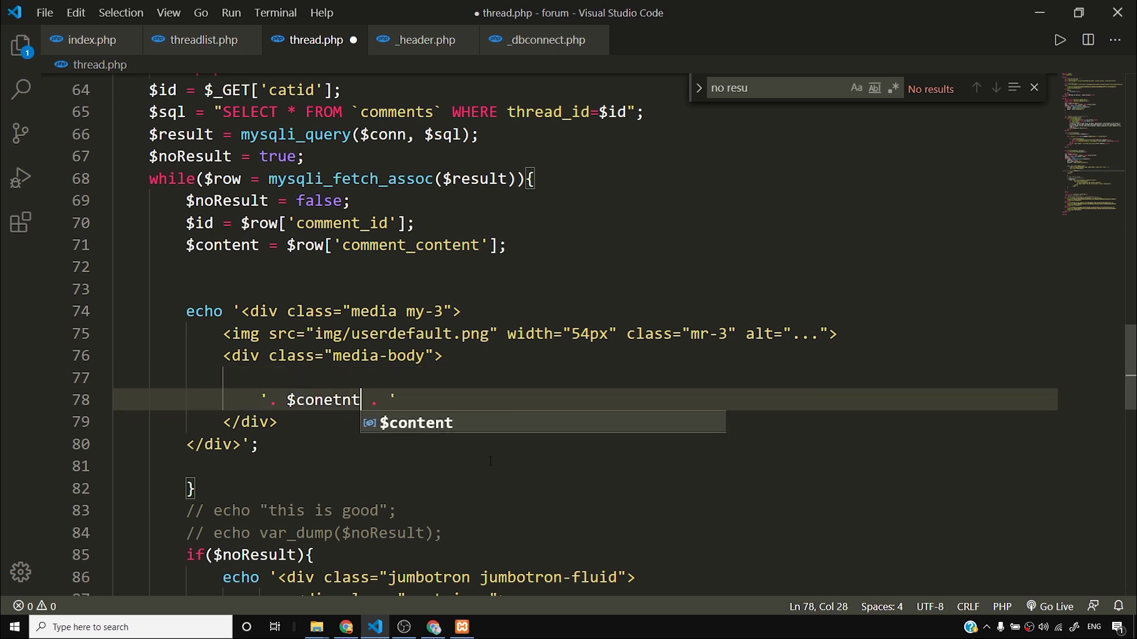
key(Return)
key(ctrl+s)
In Chrome, open phpMyAdmin's insert form for the comments table and set comment_id to 1.
click(433, 627)
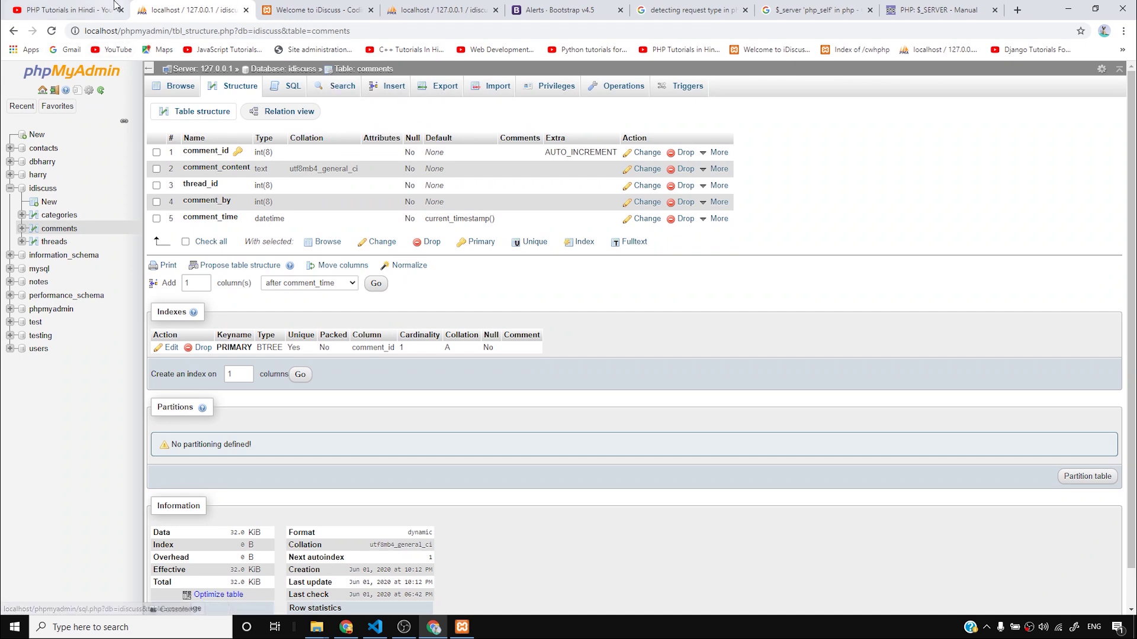
click(323, 6)
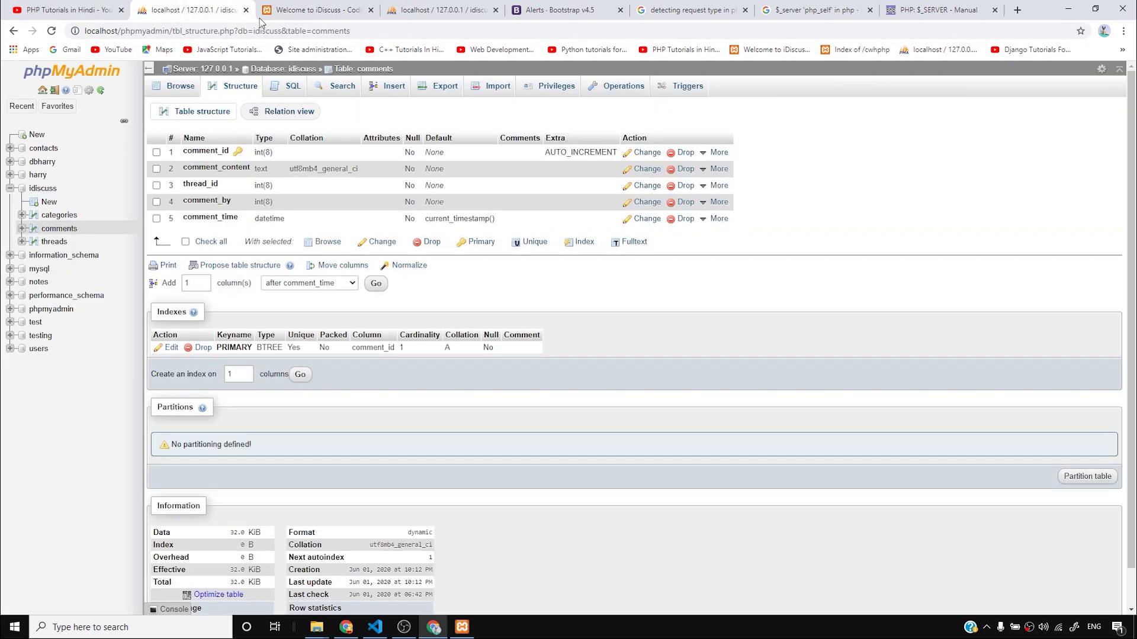
click(202, 7)
click(392, 87)
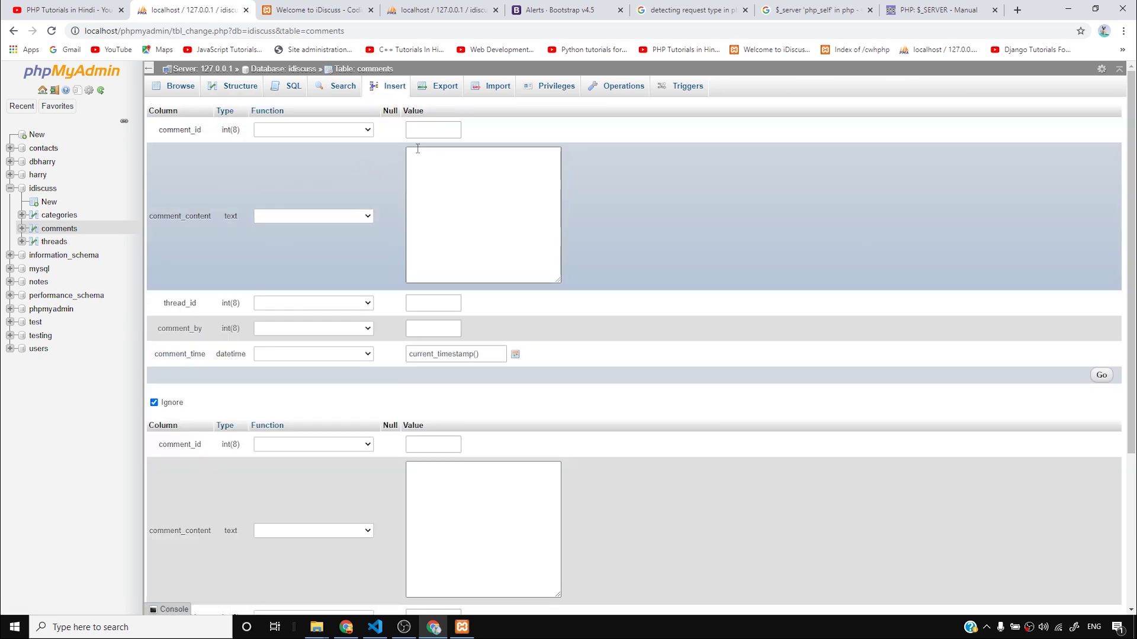
click(426, 129)
text(1)
Set the new row's comment_content to "this is a comment" and its thread_id to 1.
click(491, 230)
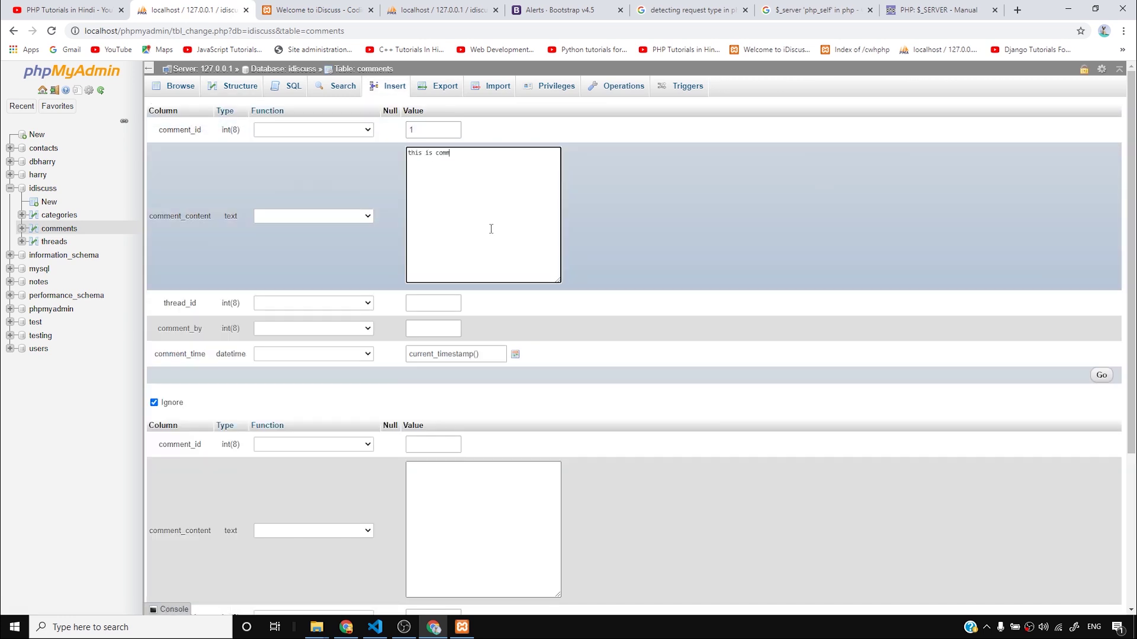
key(Left)
key(Left)
key(Left)
text(a)
click(431, 302)
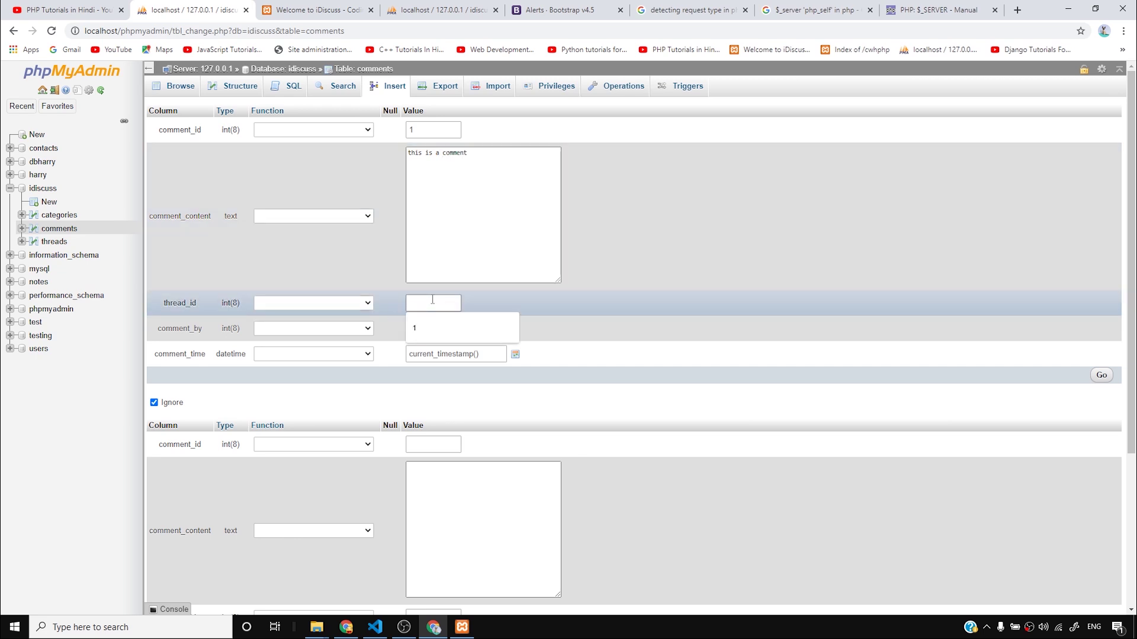
text(1)
Reload the forum's thread page for threadid=1 to check which thread the comment belongs to.
click(345, 9)
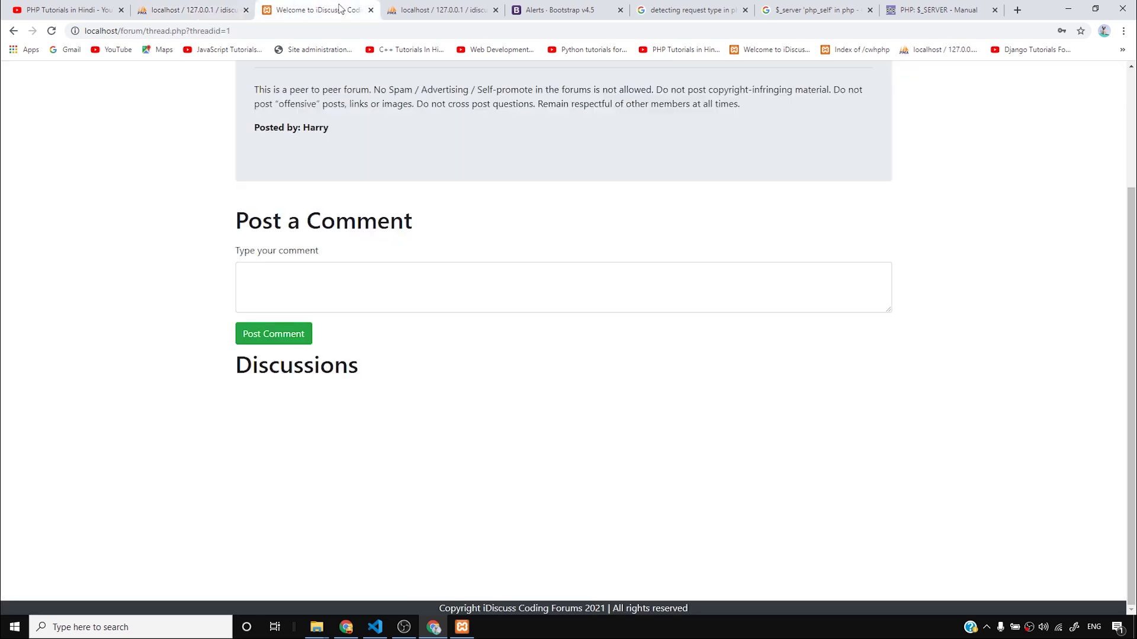
click(226, 31)
key(Return)
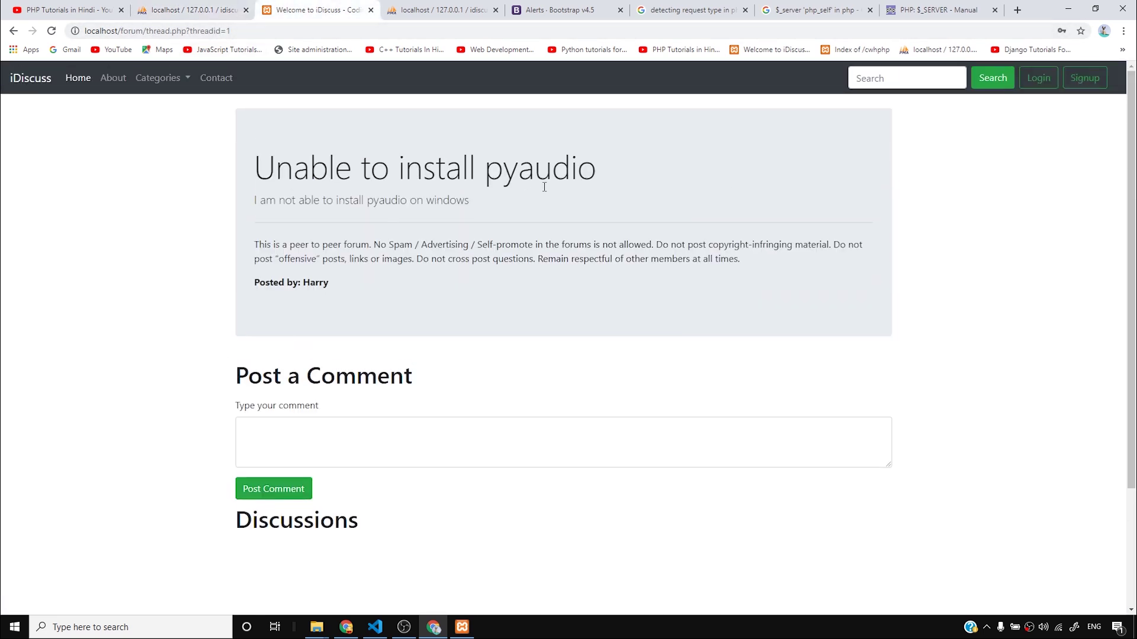
Back in the phpMyAdmin insert form, set comment_by to 0 and insert the row into the comments table.
click(189, 9)
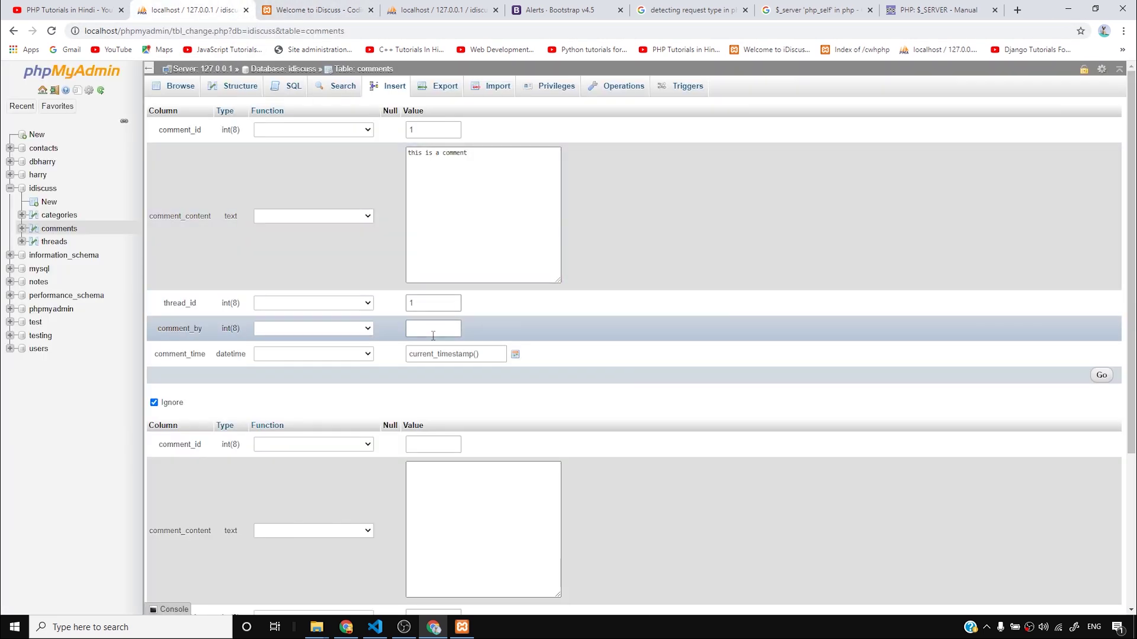
click(429, 326)
click(1102, 375)
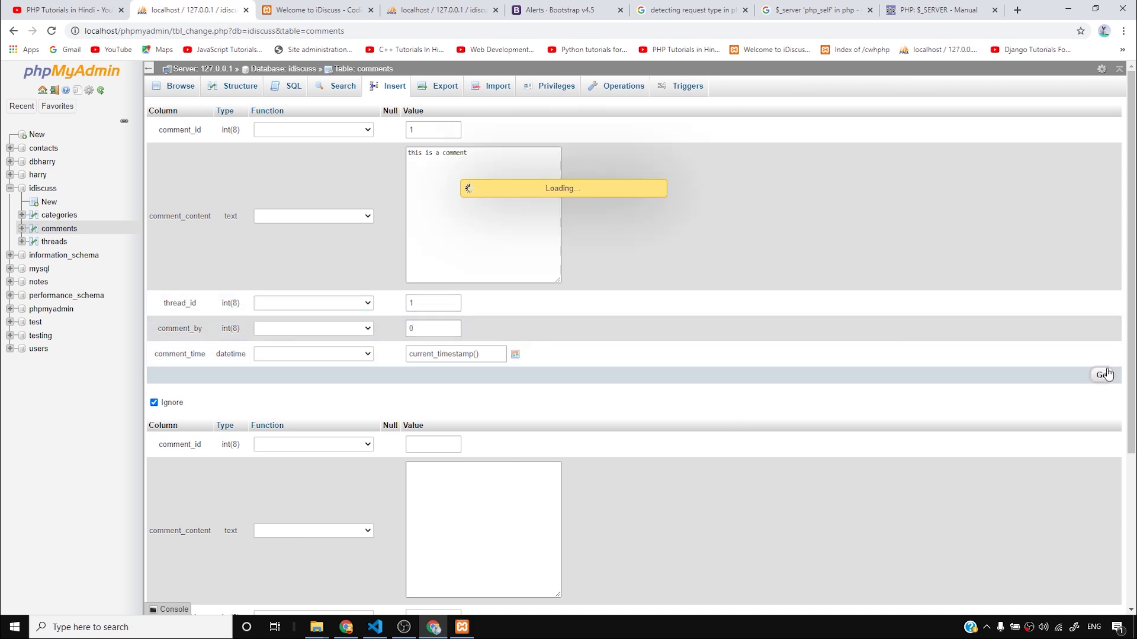
Reload the forum's thread page and examine the output of its Discussions section.
click(314, 10)
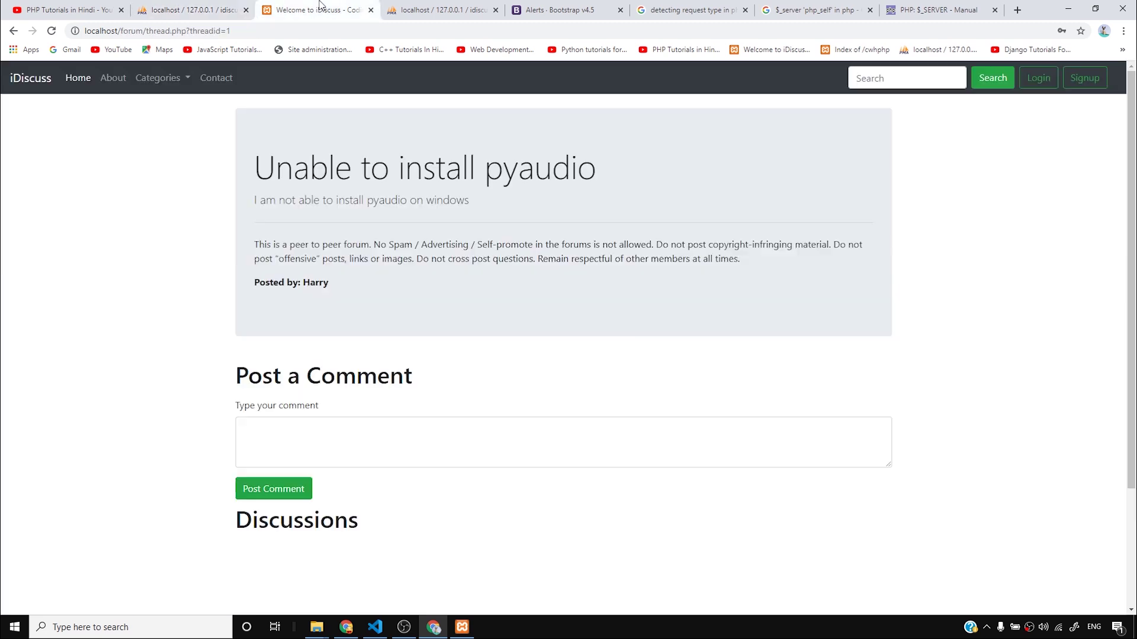
click(58, 28)
scroll(126, 225, down, 3)
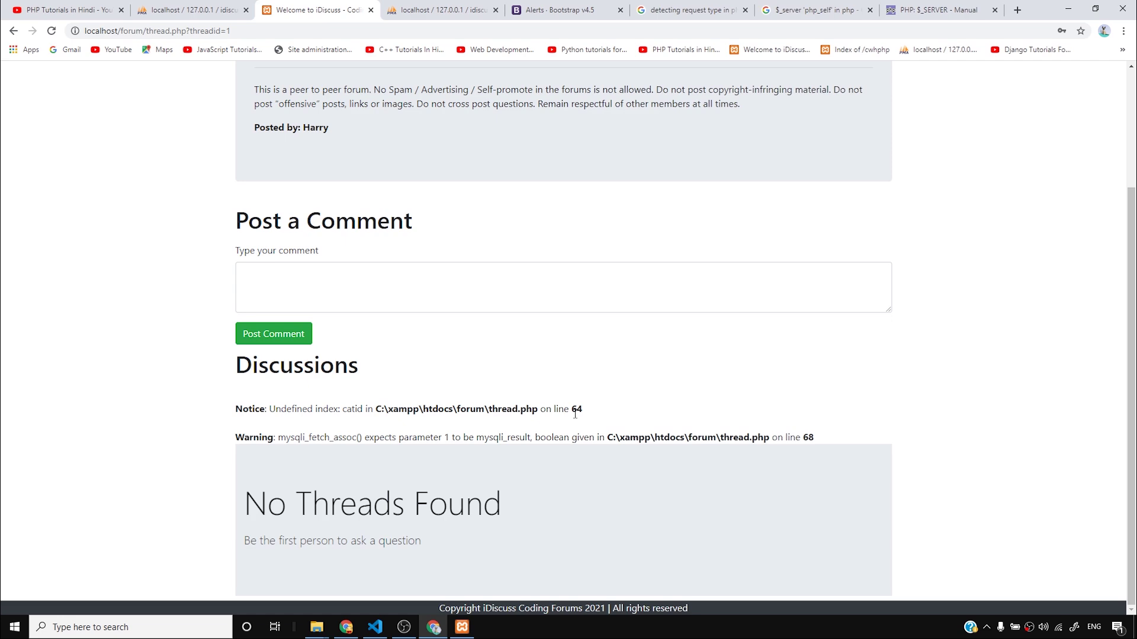
In thread.php in VS Code, change the $_GET key assigned to $id under the Discussions heading to 'threadid' and save the file.
click(374, 627)
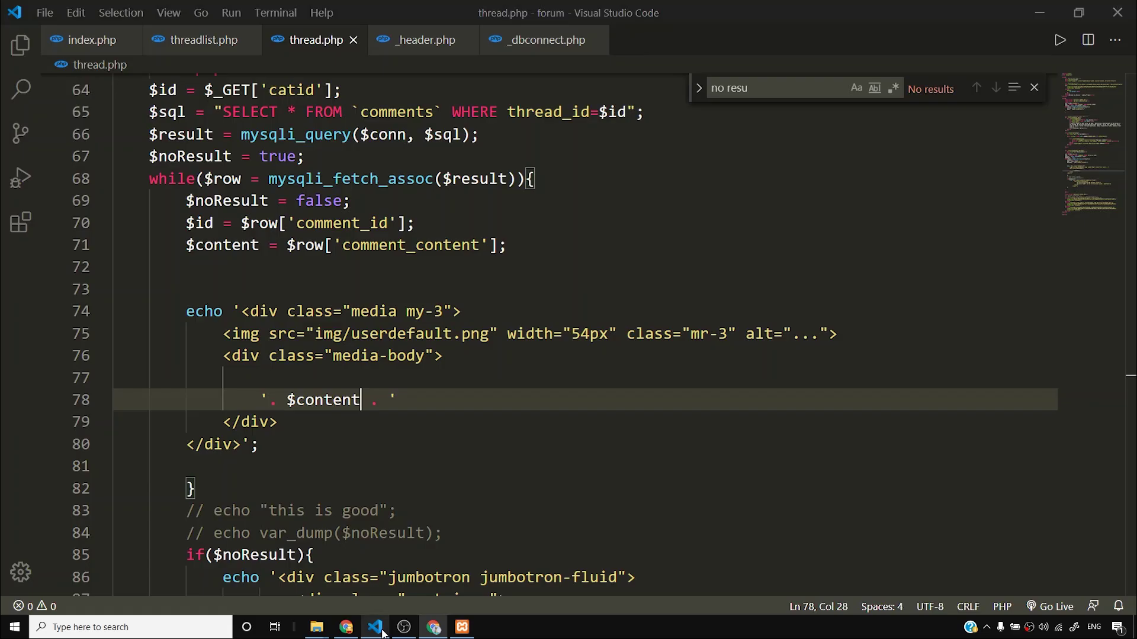
scroll(140, 175, up, 2)
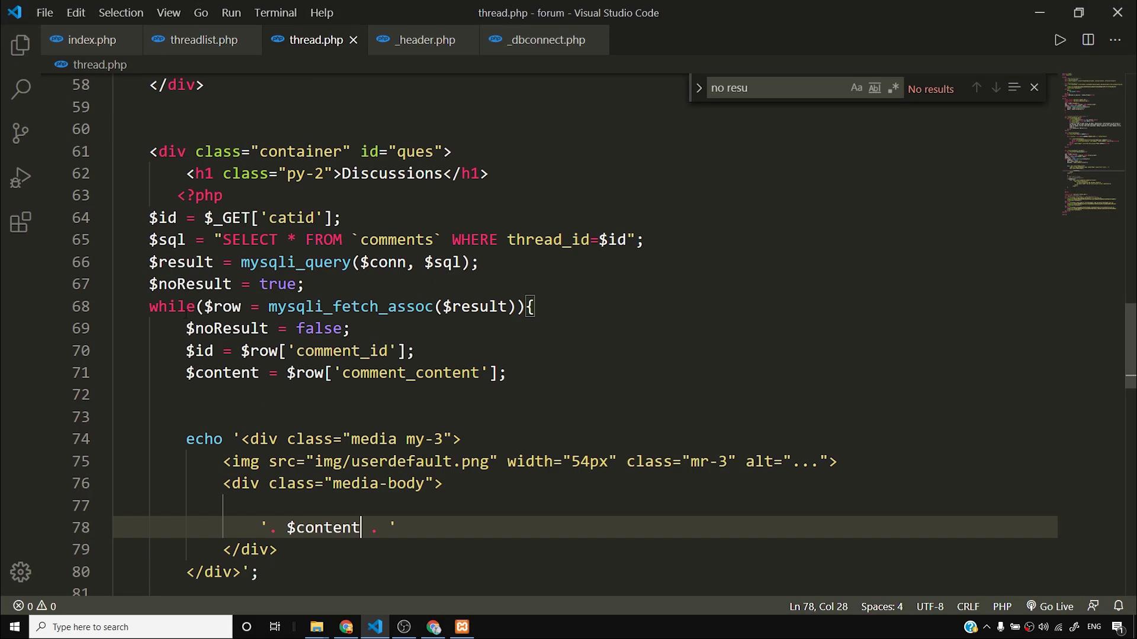
click(343, 218)
click(158, 217)
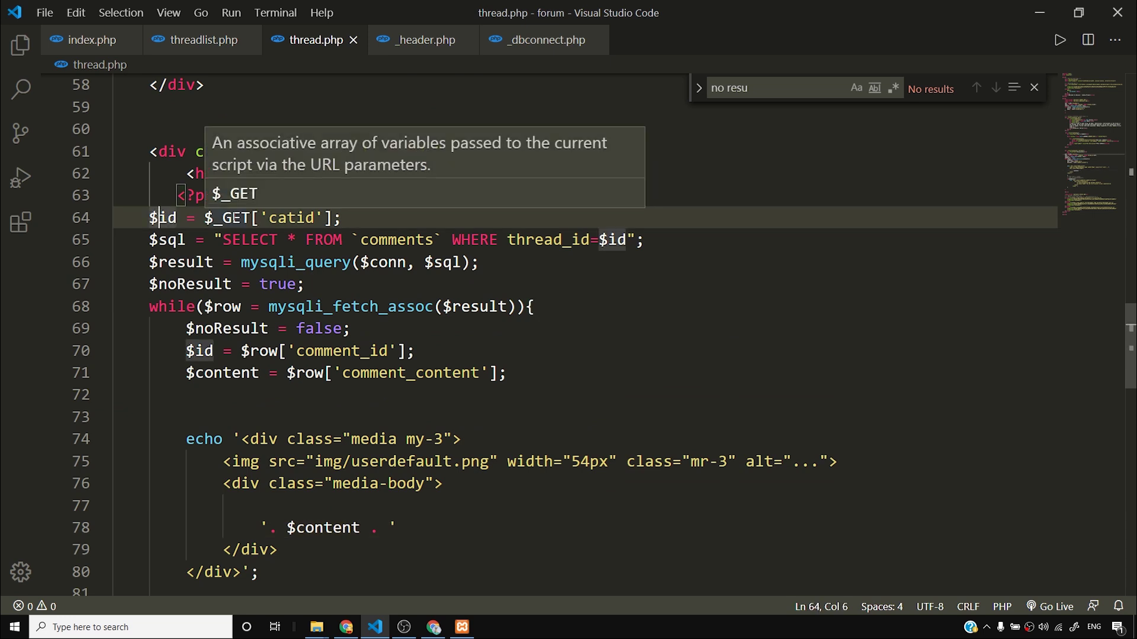
click(325, 218)
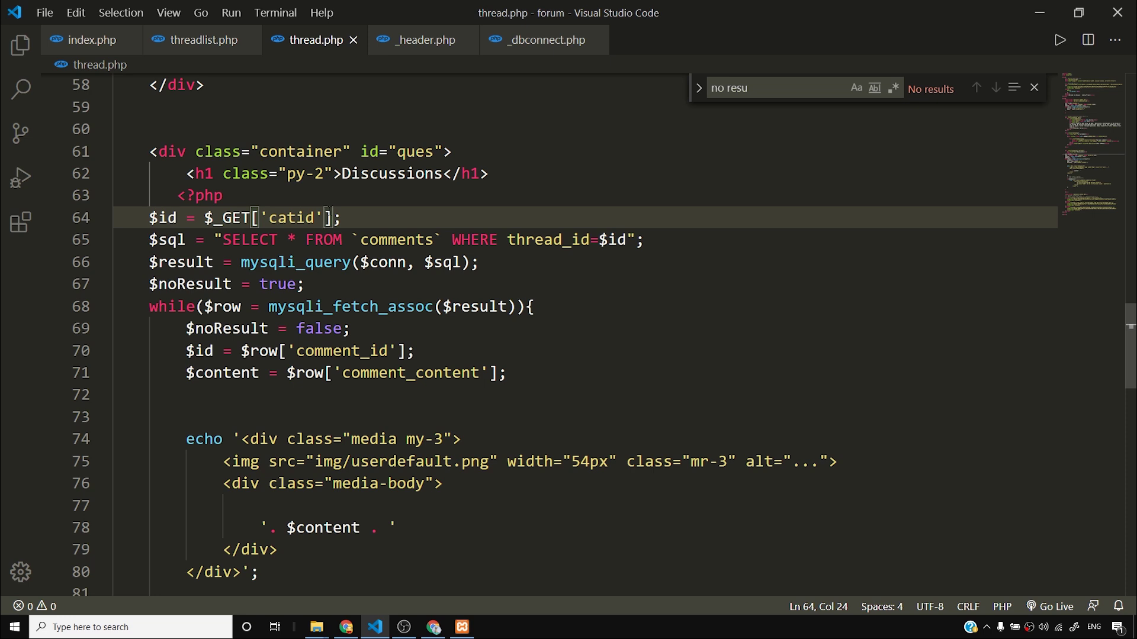
key(Left)
click(434, 628)
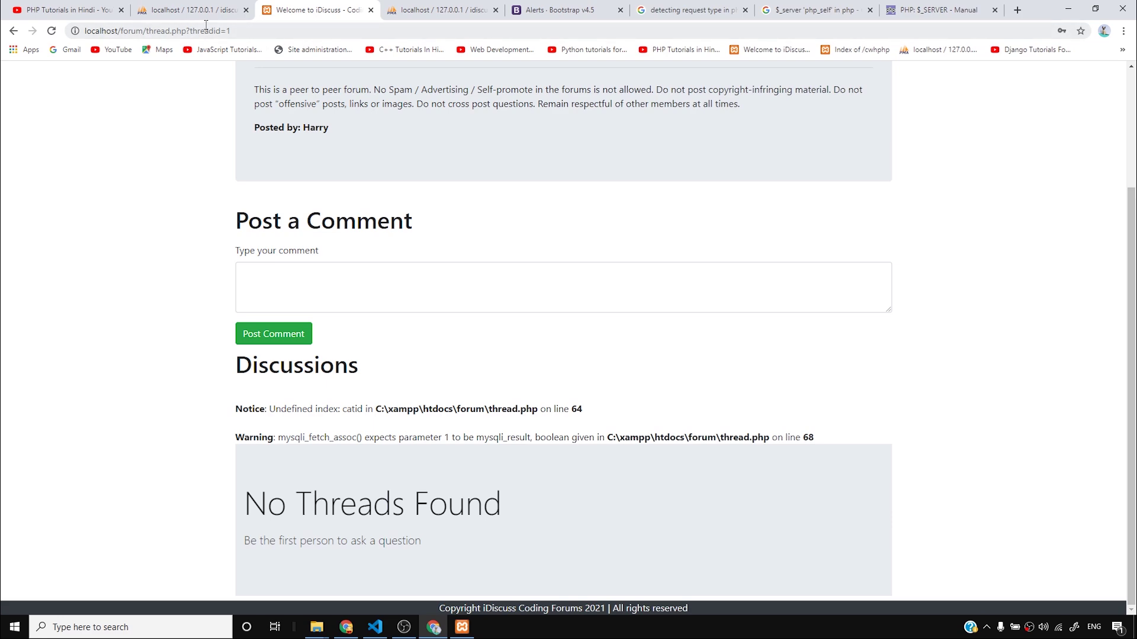
click(374, 627)
key(Left)
key(Left)
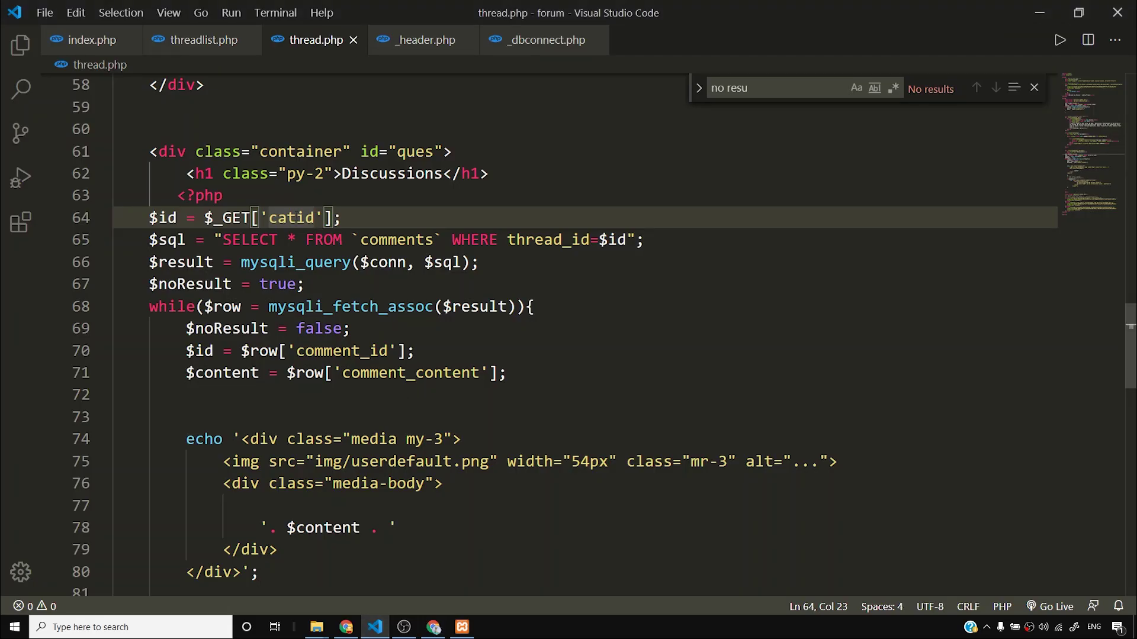
key(BackSpace)
key(BackSpace)
key(BackSpace)
text(thread)
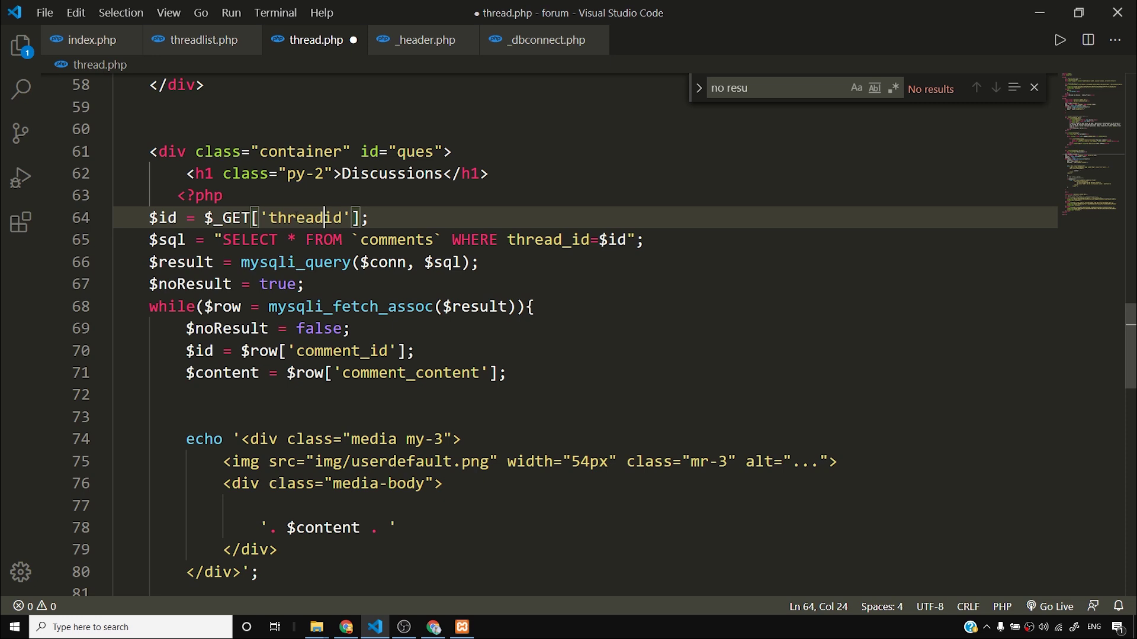
drag(224, 218, 363, 218)
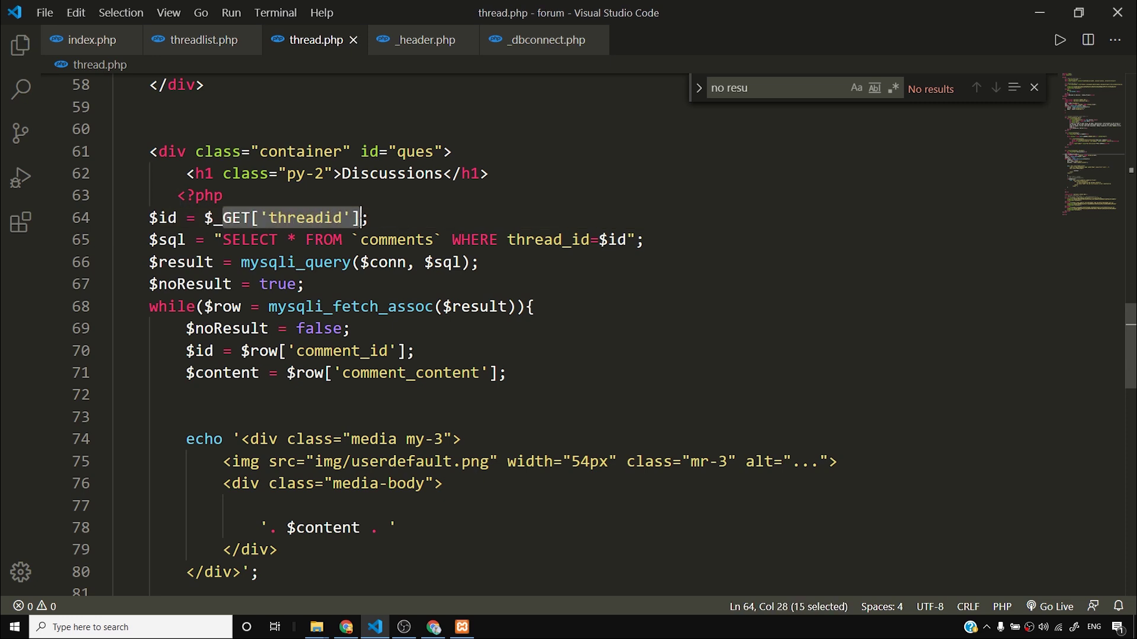
double_click(305, 218)
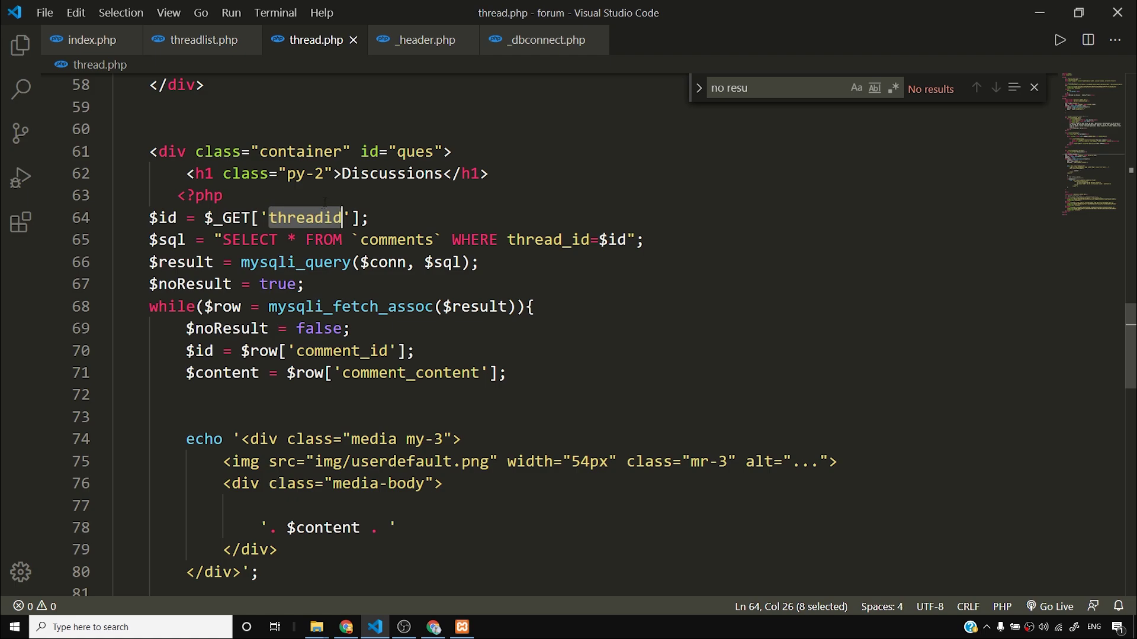
Reload the forum's thread page in the browser and check the comment listed under Discussions.
click(433, 627)
click(51, 31)
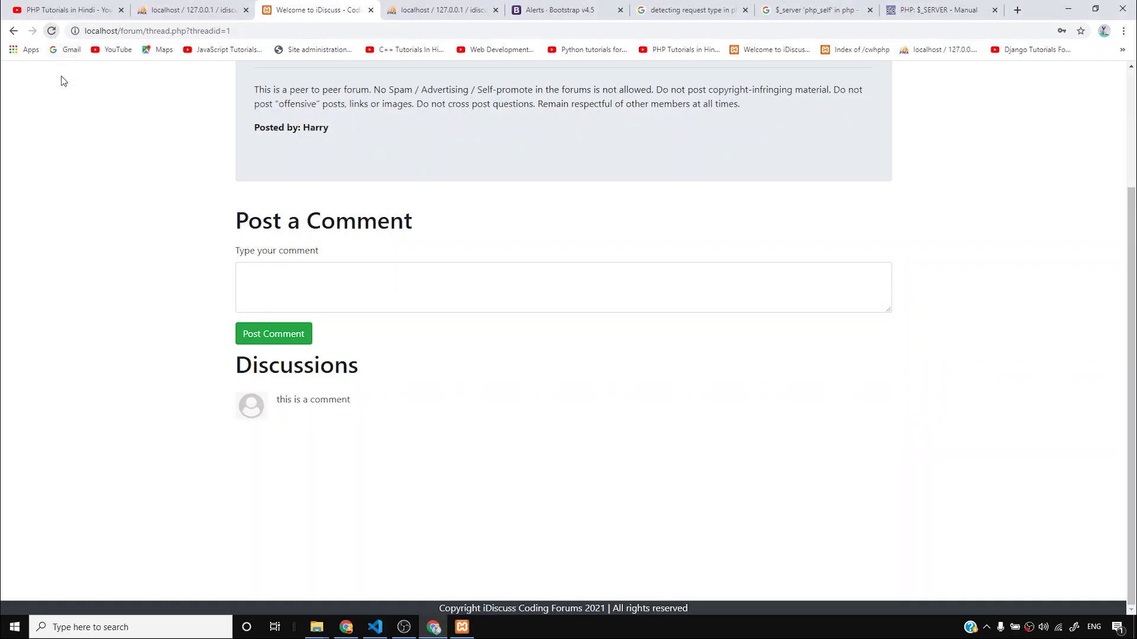
drag(281, 399, 604, 449)
click(606, 449)
Inspect the HTML markup of the comment under Discussions, then close the developer tools.
right_click(304, 402)
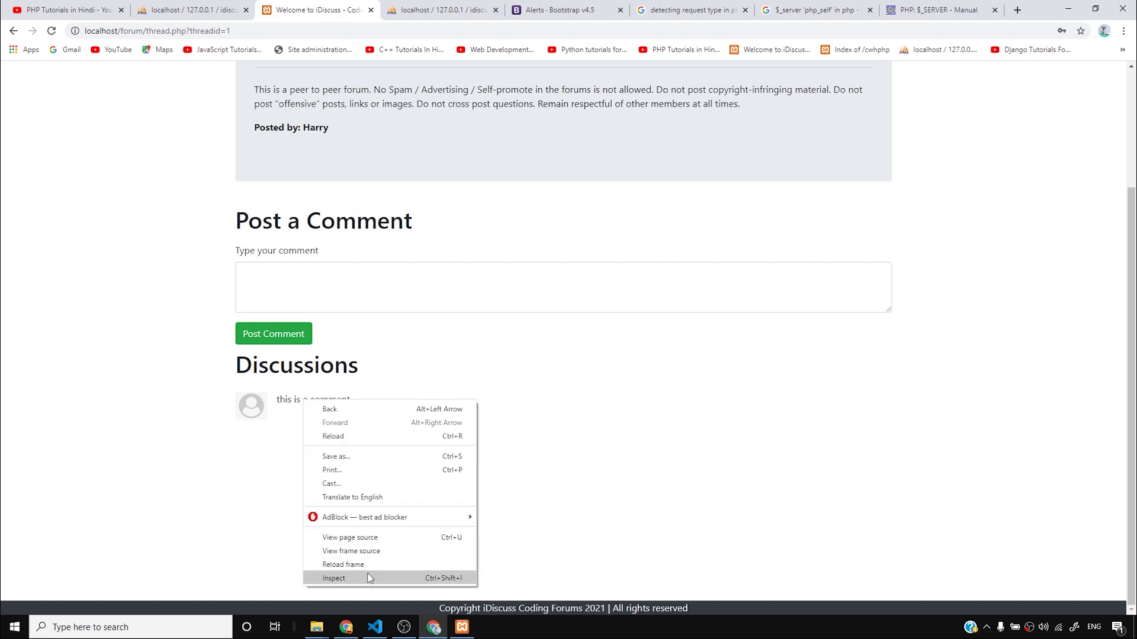
click(364, 576)
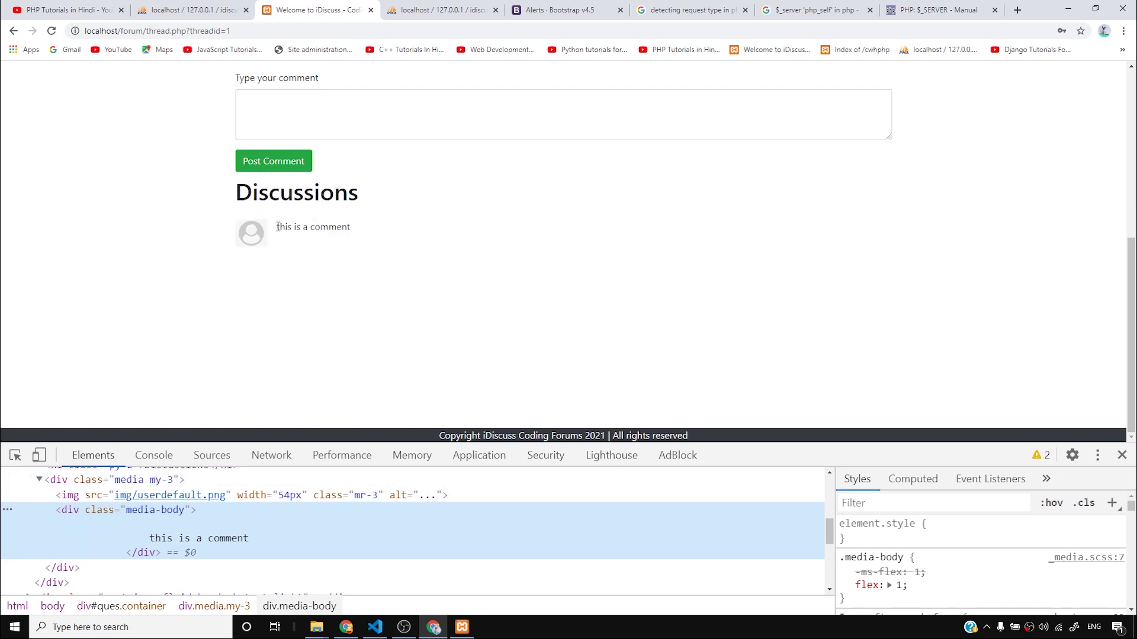
drag(276, 226, 409, 247)
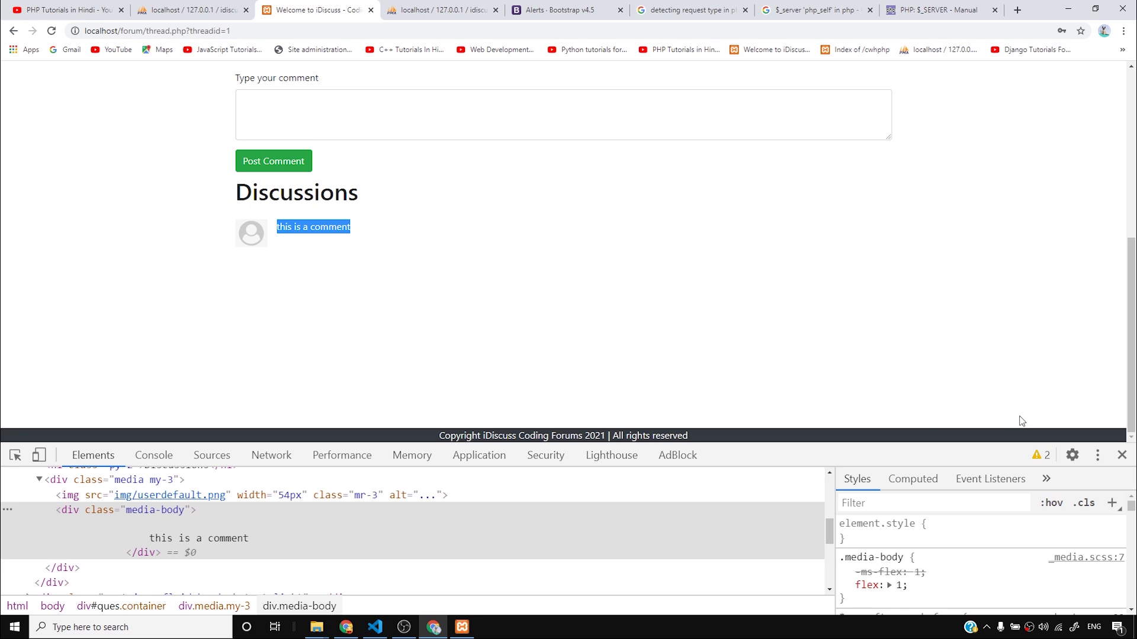
click(1121, 454)
Place the cursor in the empty comment text area of the Post a Comment form.
scroll(418, 375, up, 3)
scroll(415, 377, down, 3)
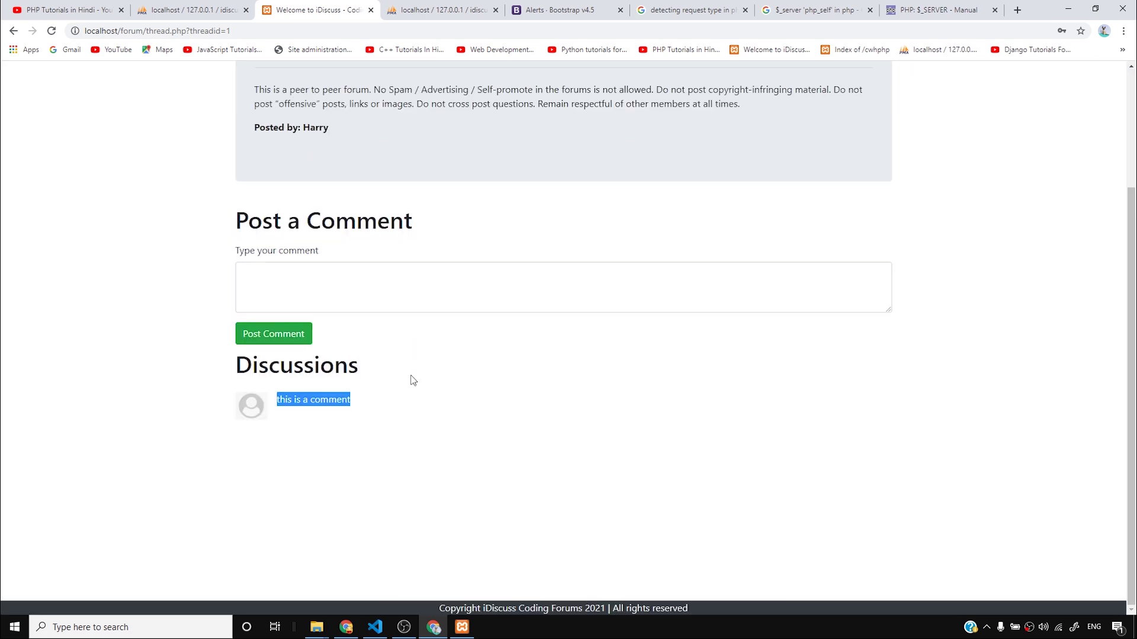
click(335, 282)
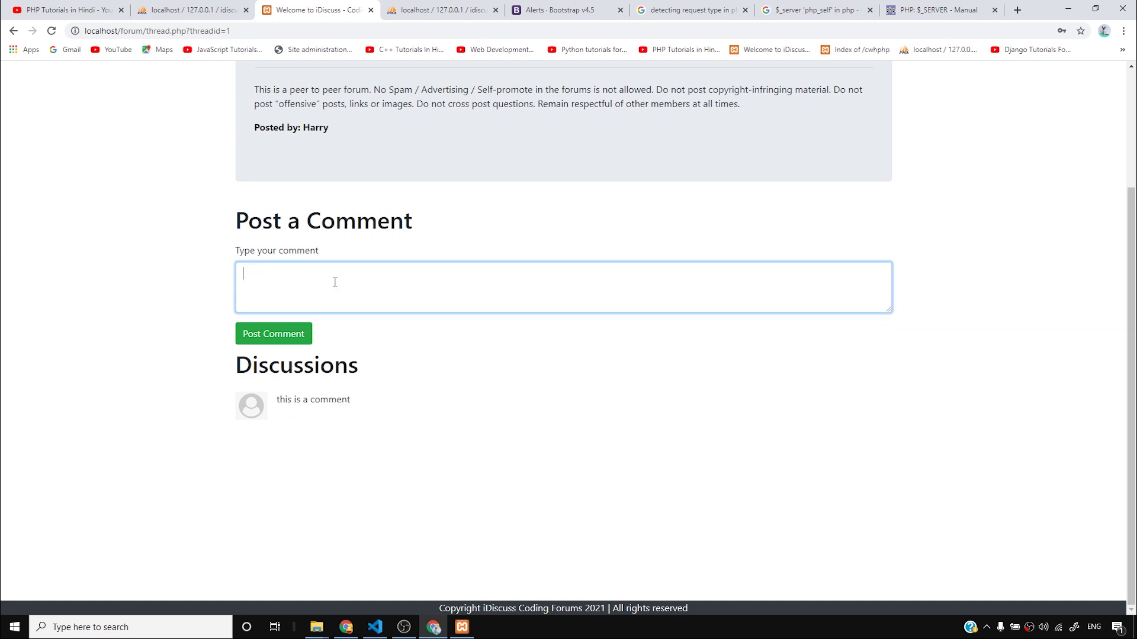